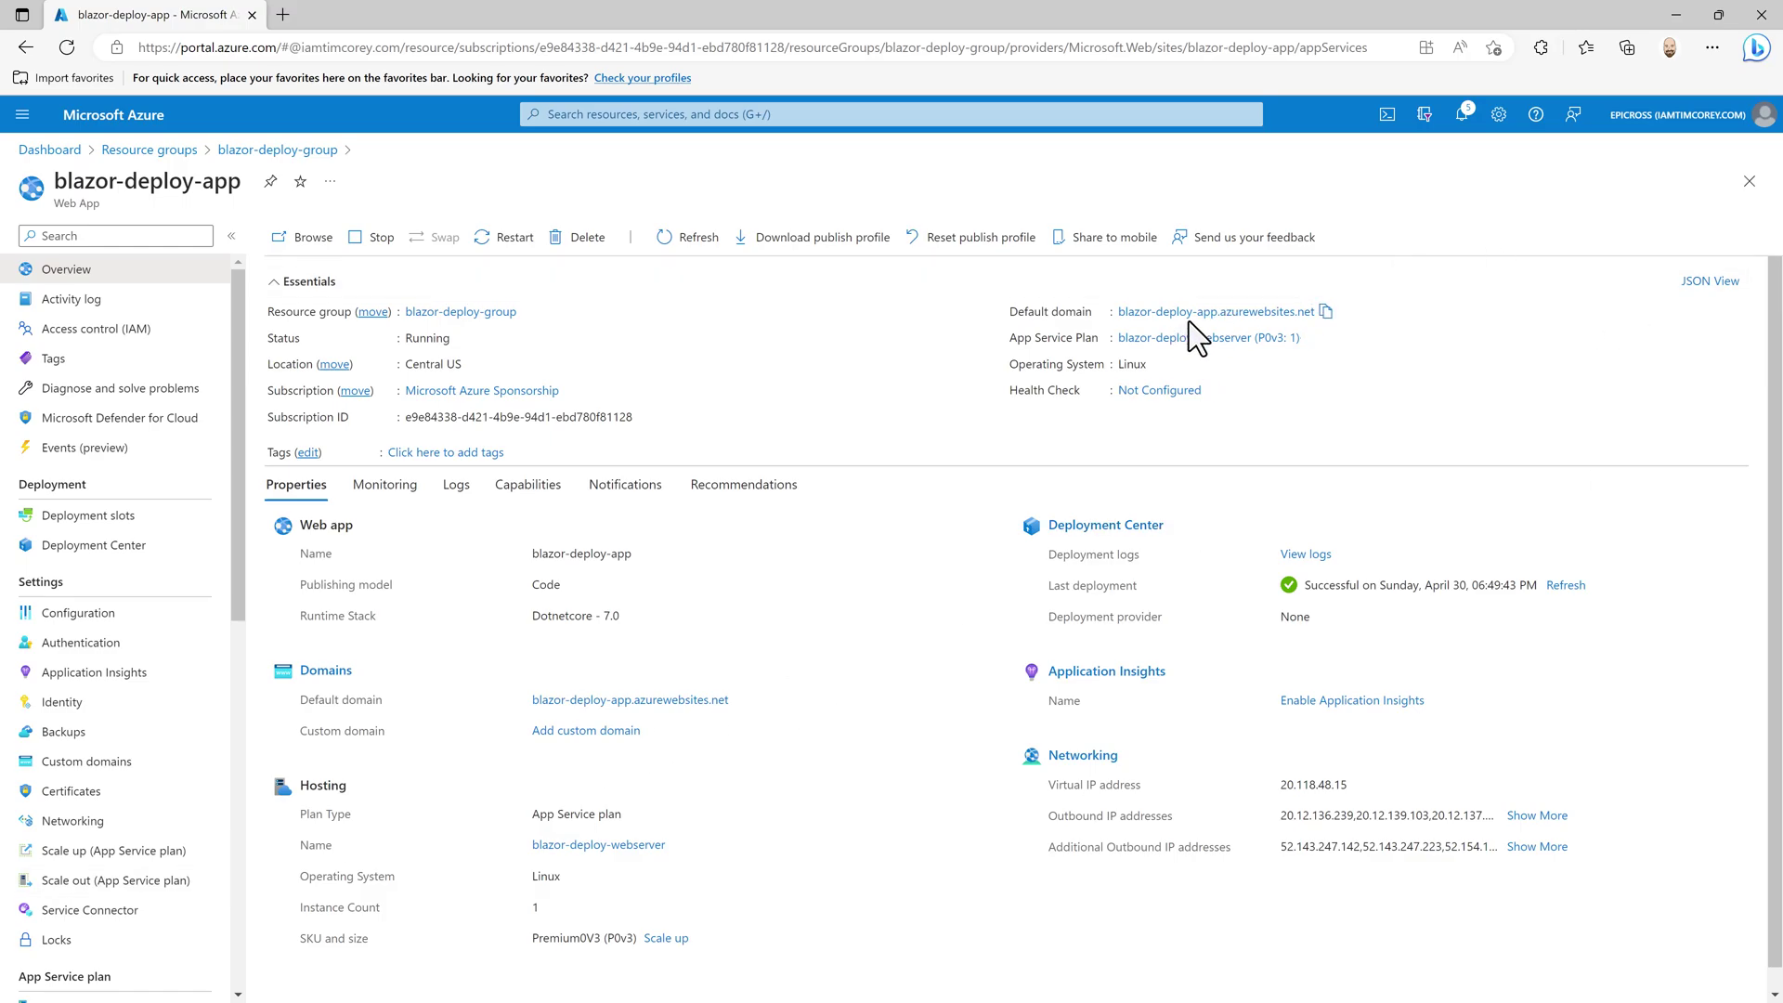
# Step: Open the deployed site from Default domain, inspect its connection string, then return to Configuration
pyautogui.click(1217, 311)
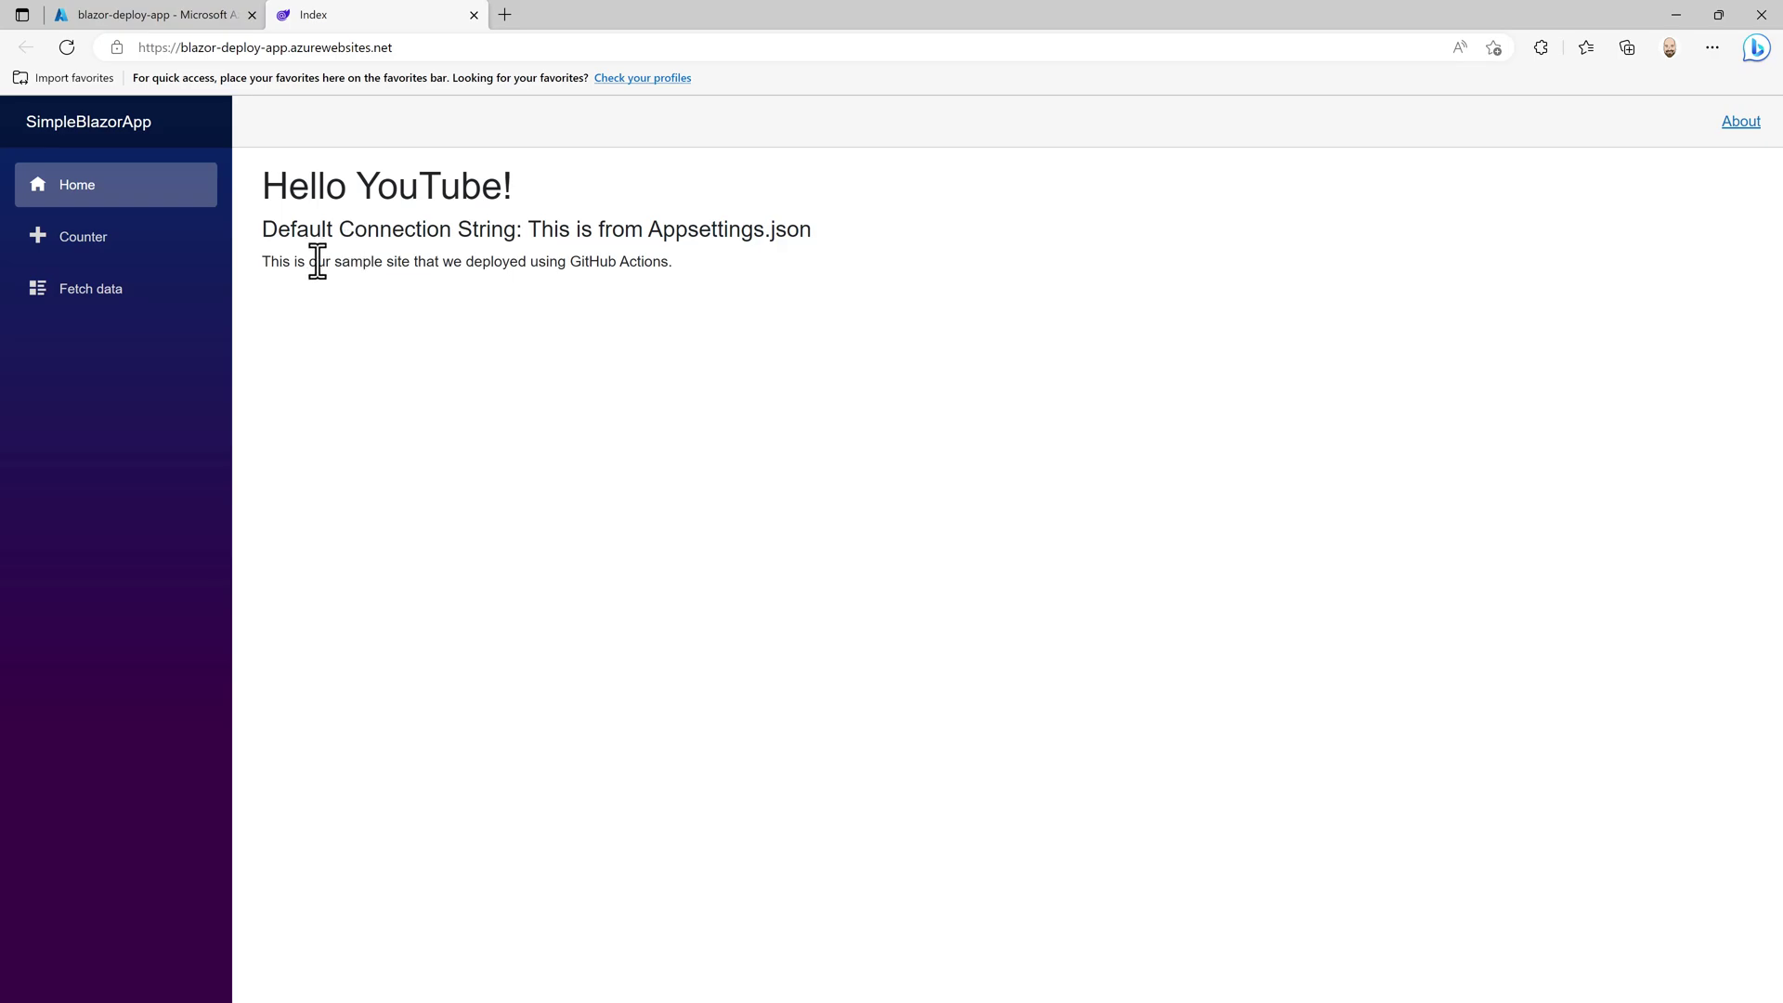
pyautogui.moveTo(272, 231); pyautogui.dragTo(820, 234)
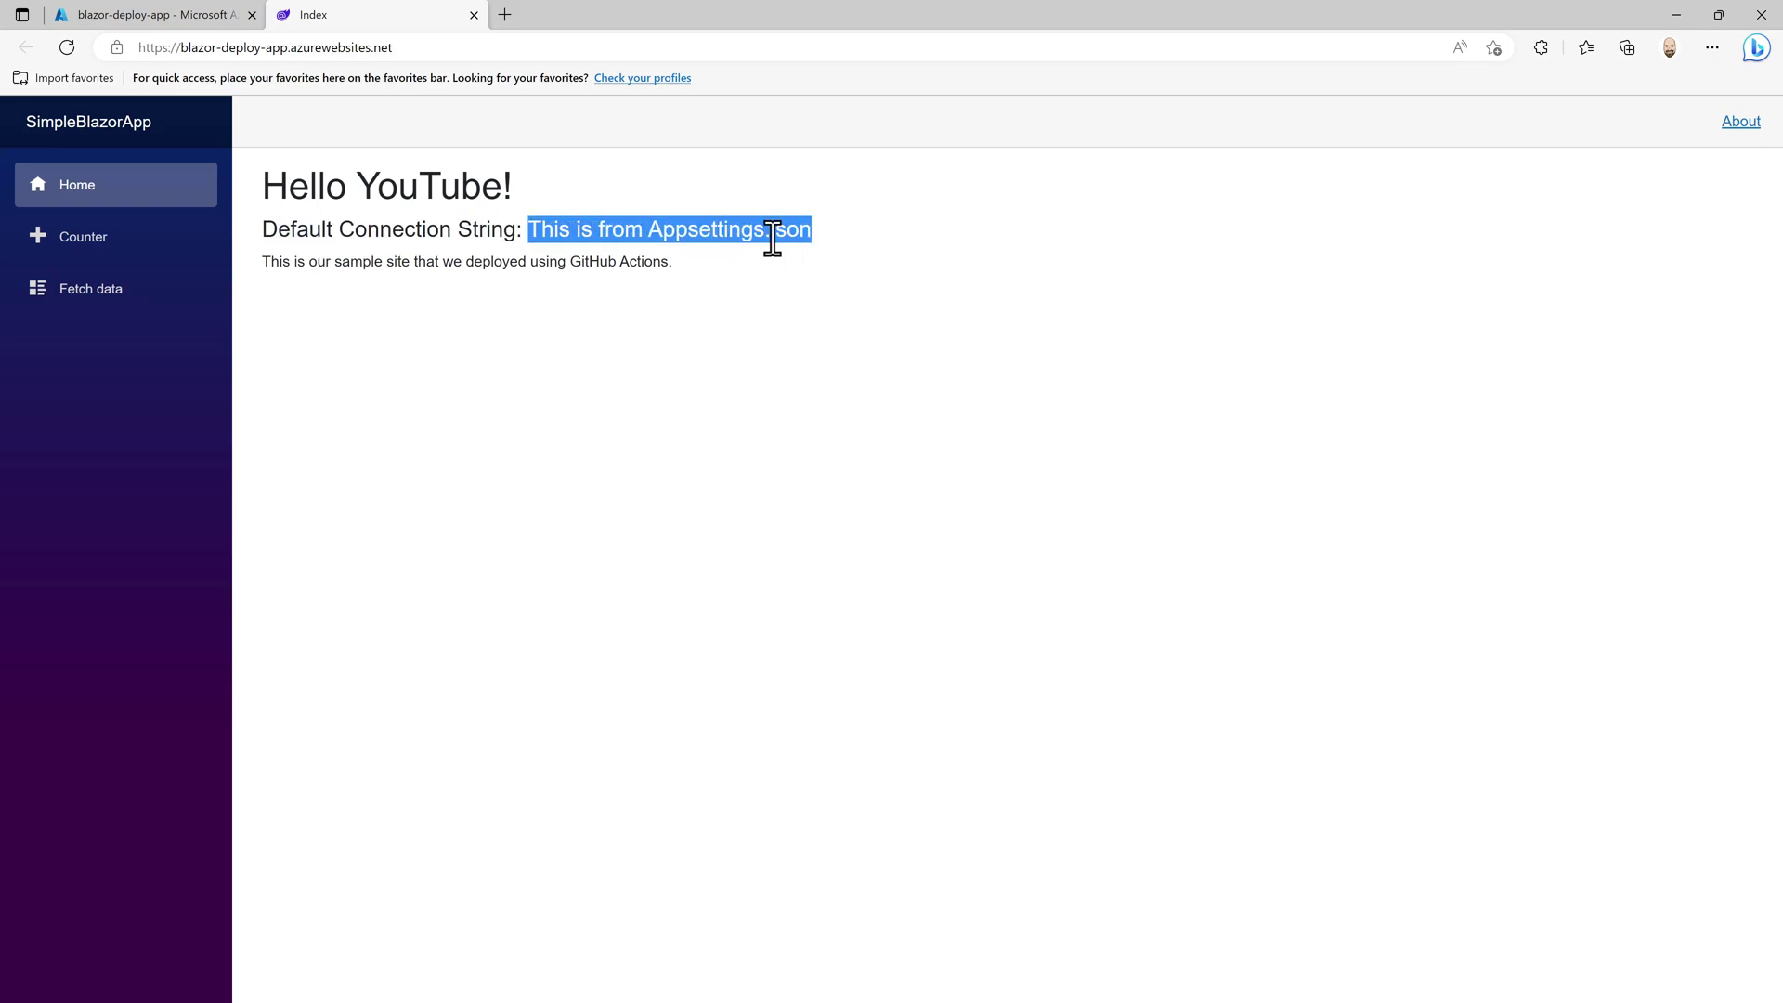
pyautogui.click(783, 300)
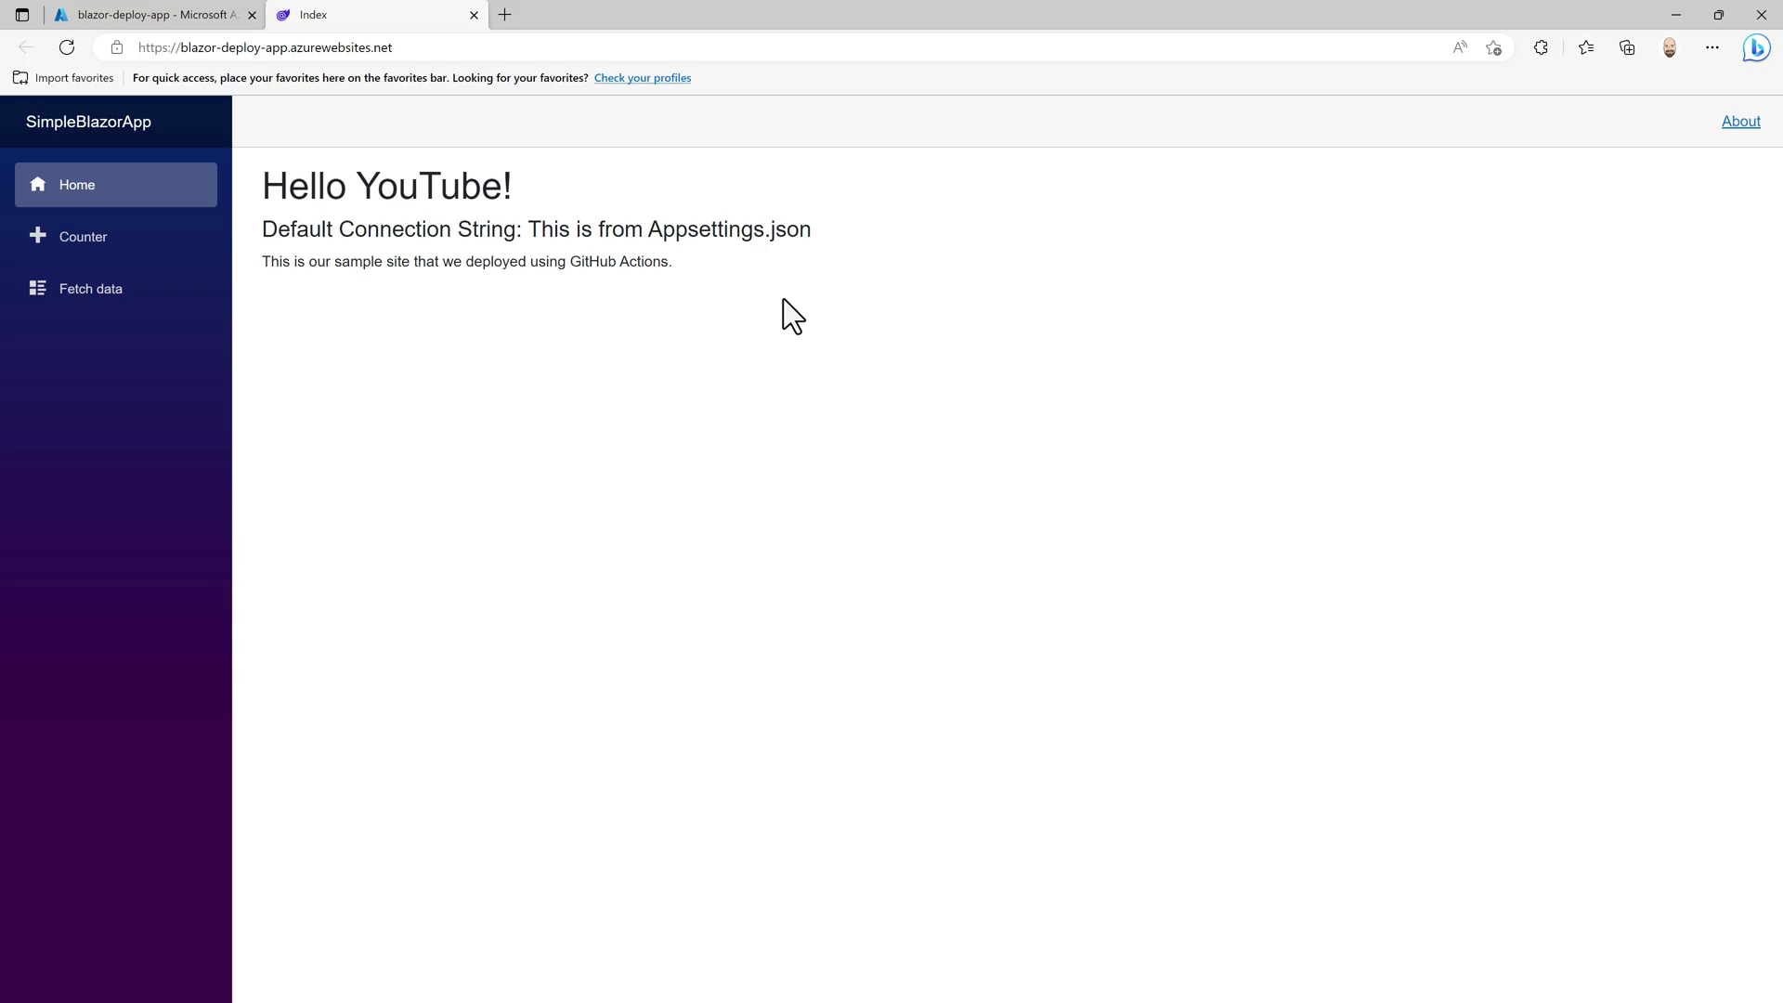
pyautogui.click(174, 17)
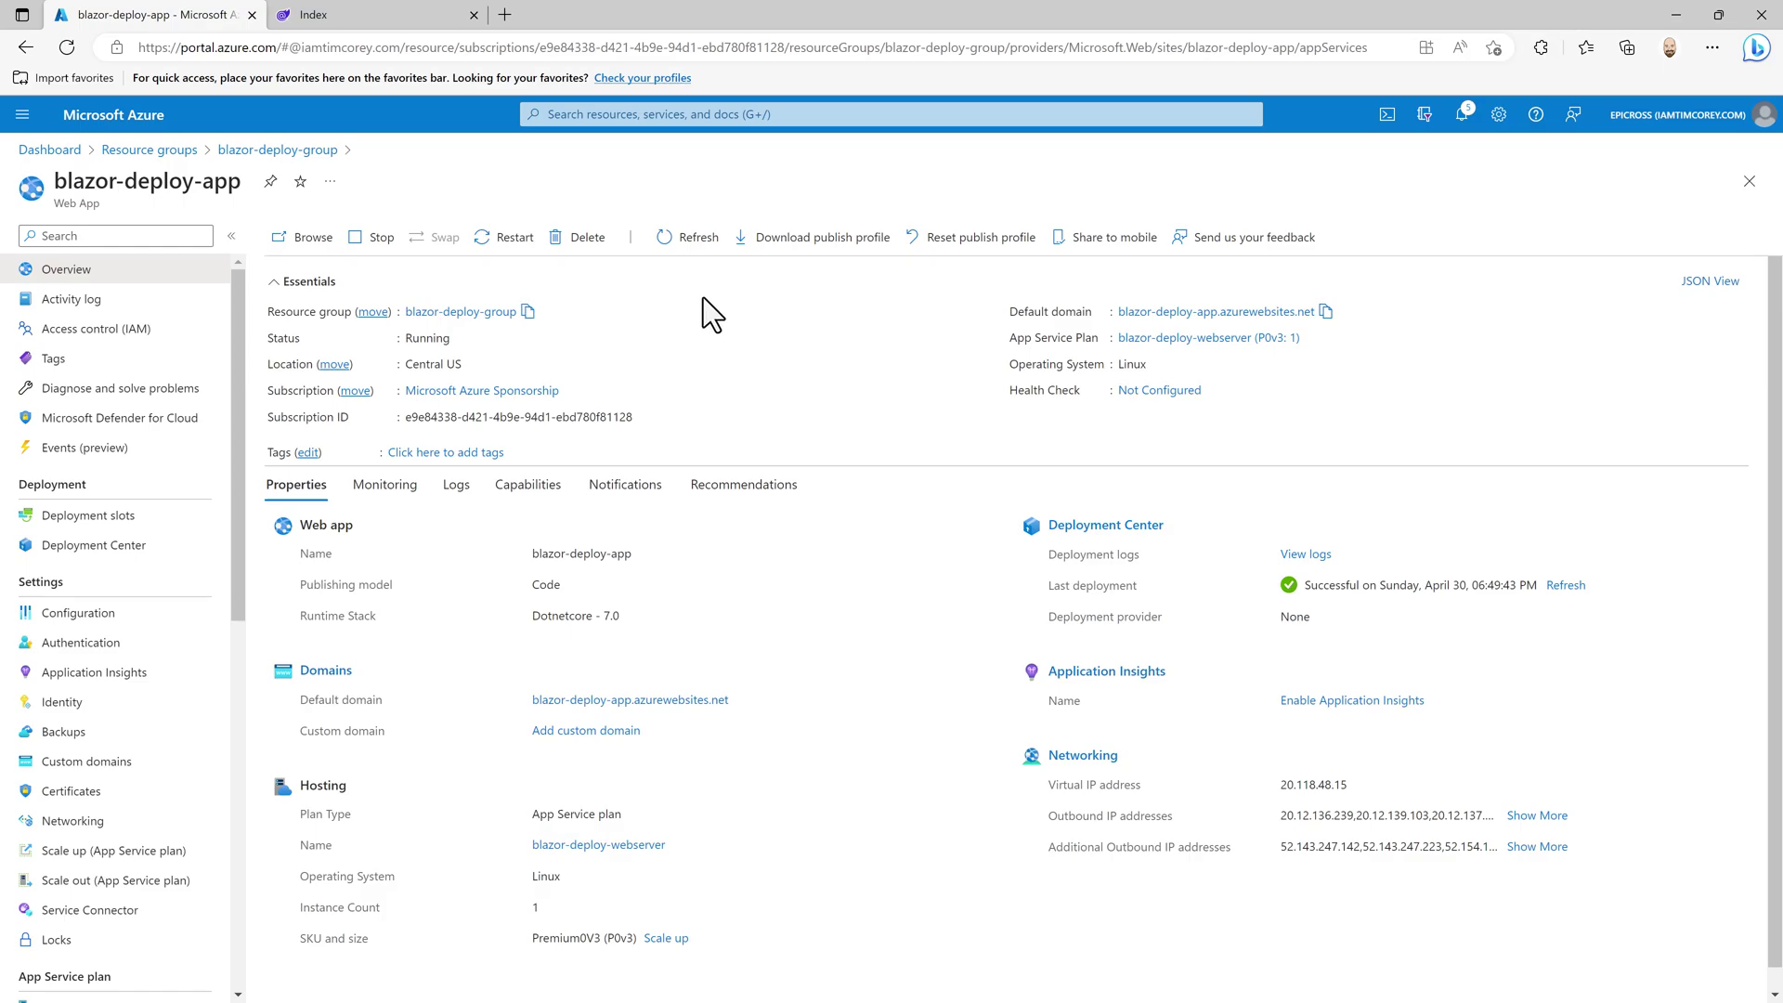
pyautogui.click(87, 619)
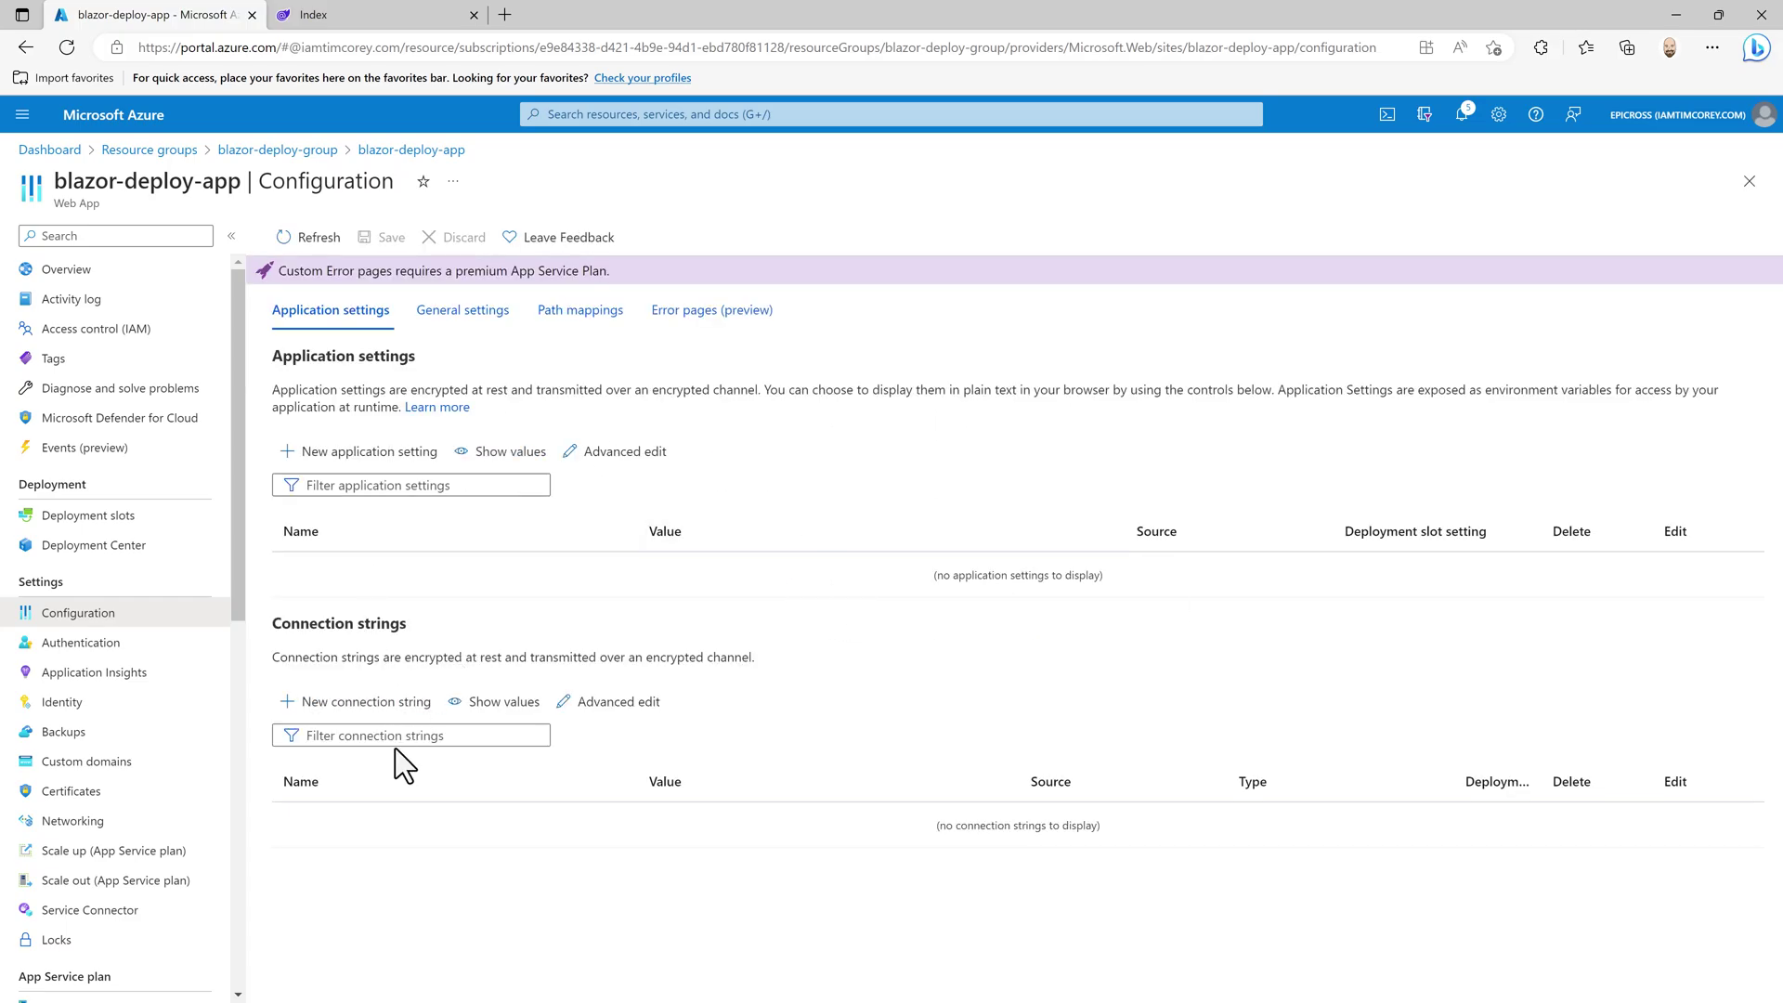
# Step: Start a new connection string named Default, then switch to Visual Studio
pyautogui.click(369, 704)
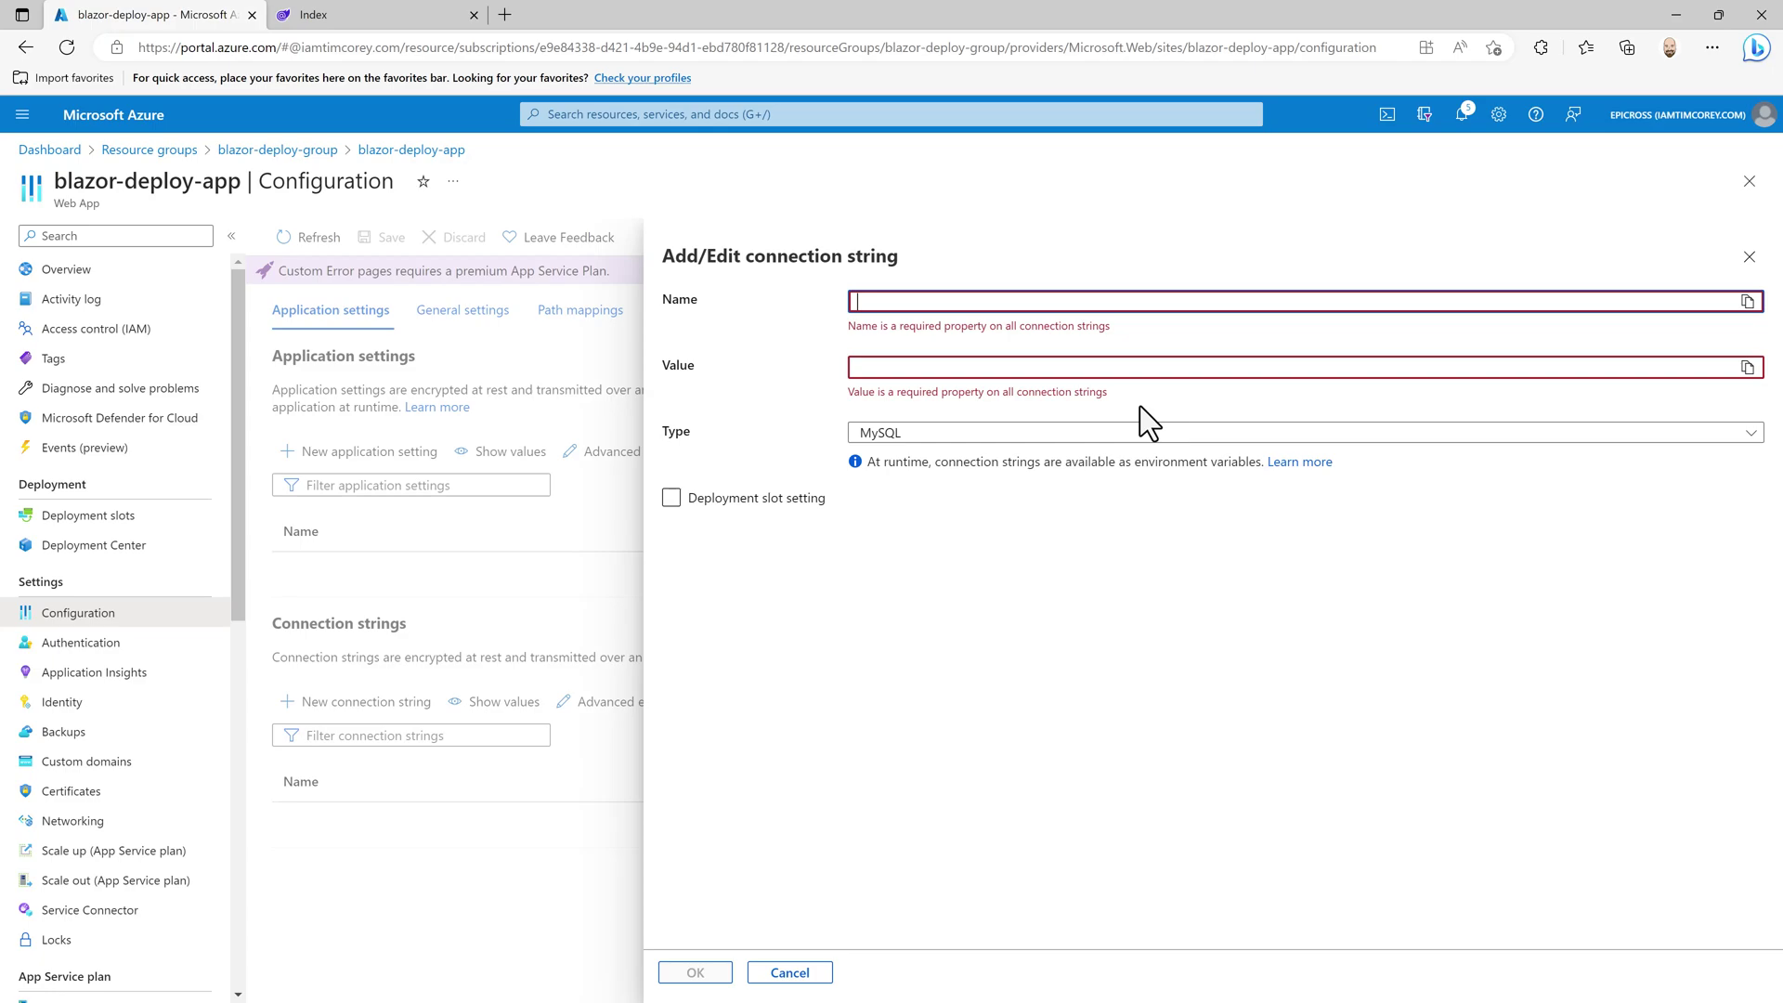
pyautogui.write('Default')
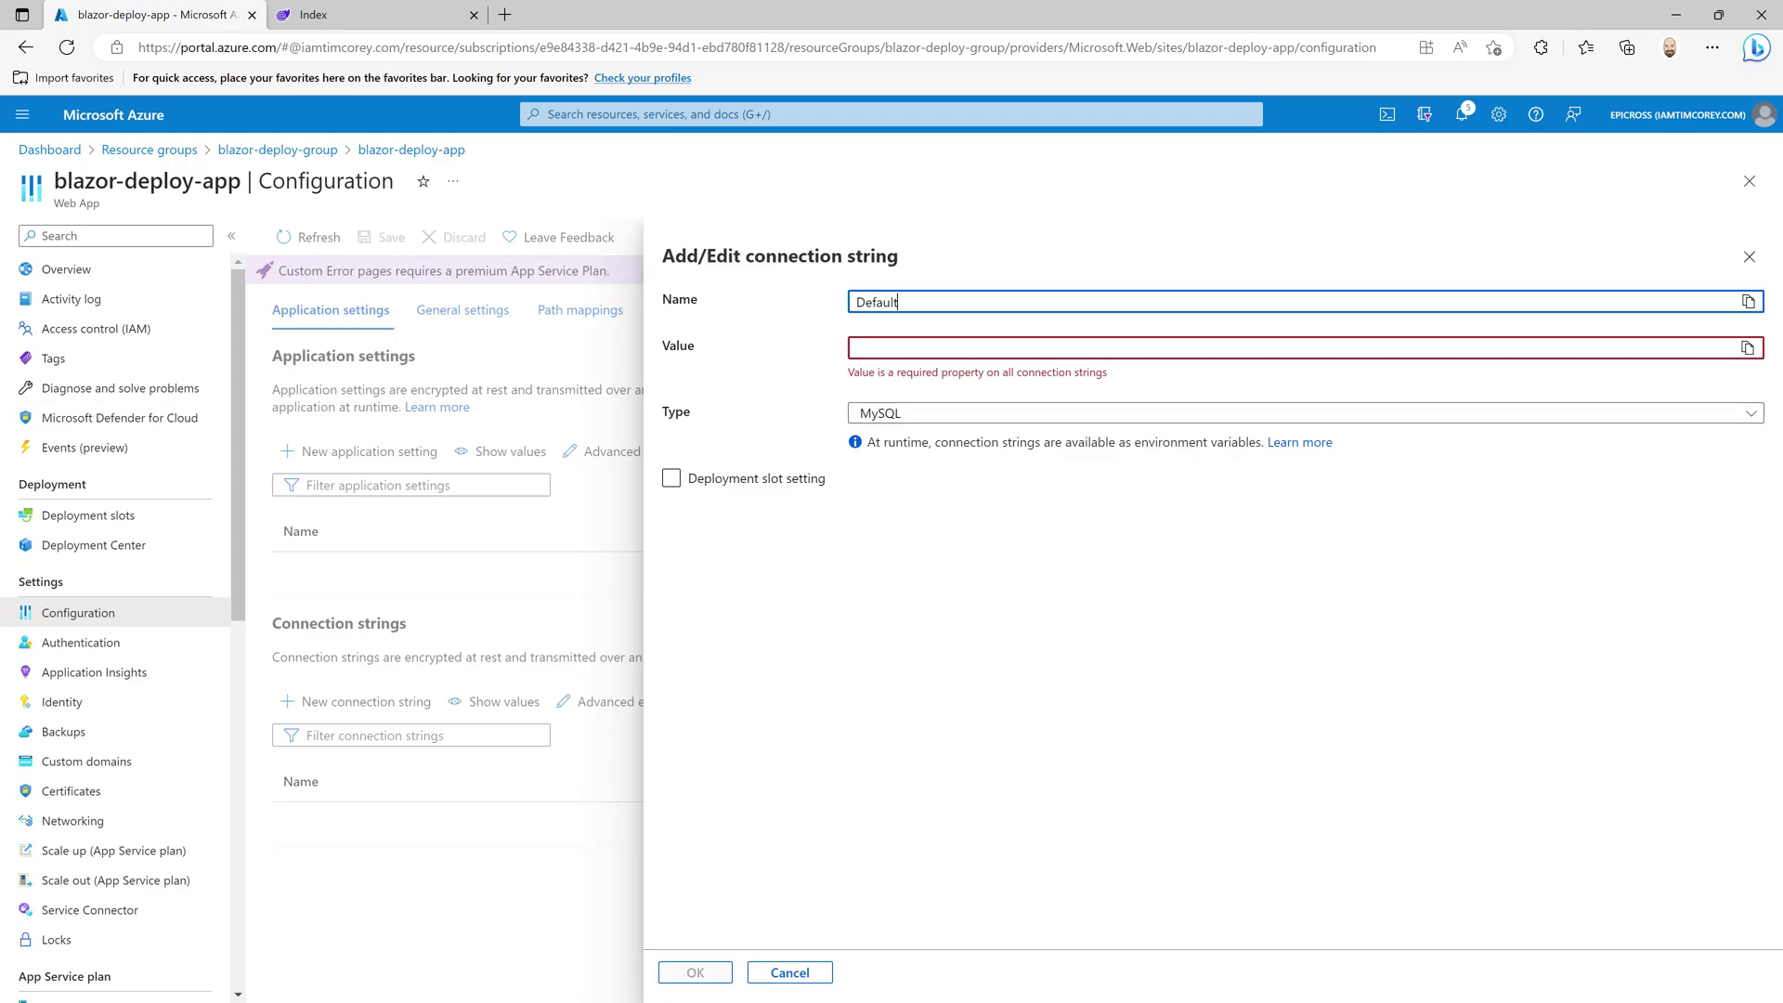
pyautogui.hotkey('alt', 'Tab')
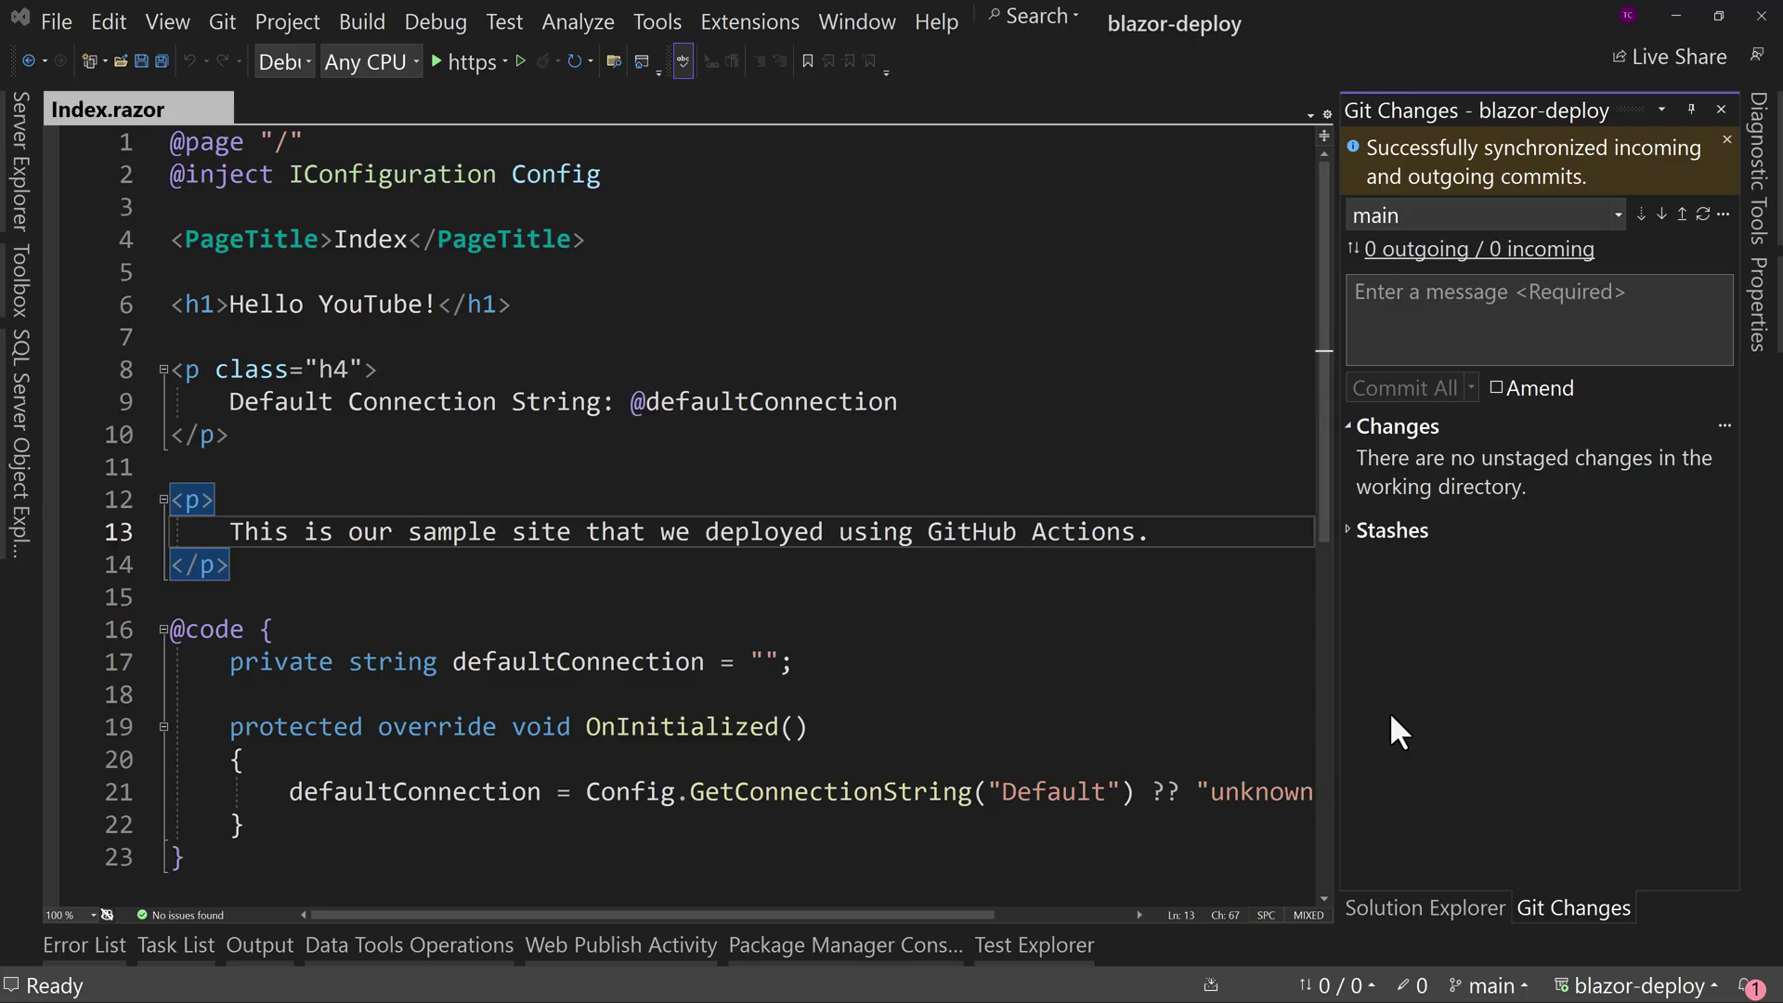
# Step: Confirm in appsettings.json that the ConnectionStrings entry is named Default, then return to Azure
pyautogui.click(1426, 908)
pyautogui.doubleClick(1464, 715)
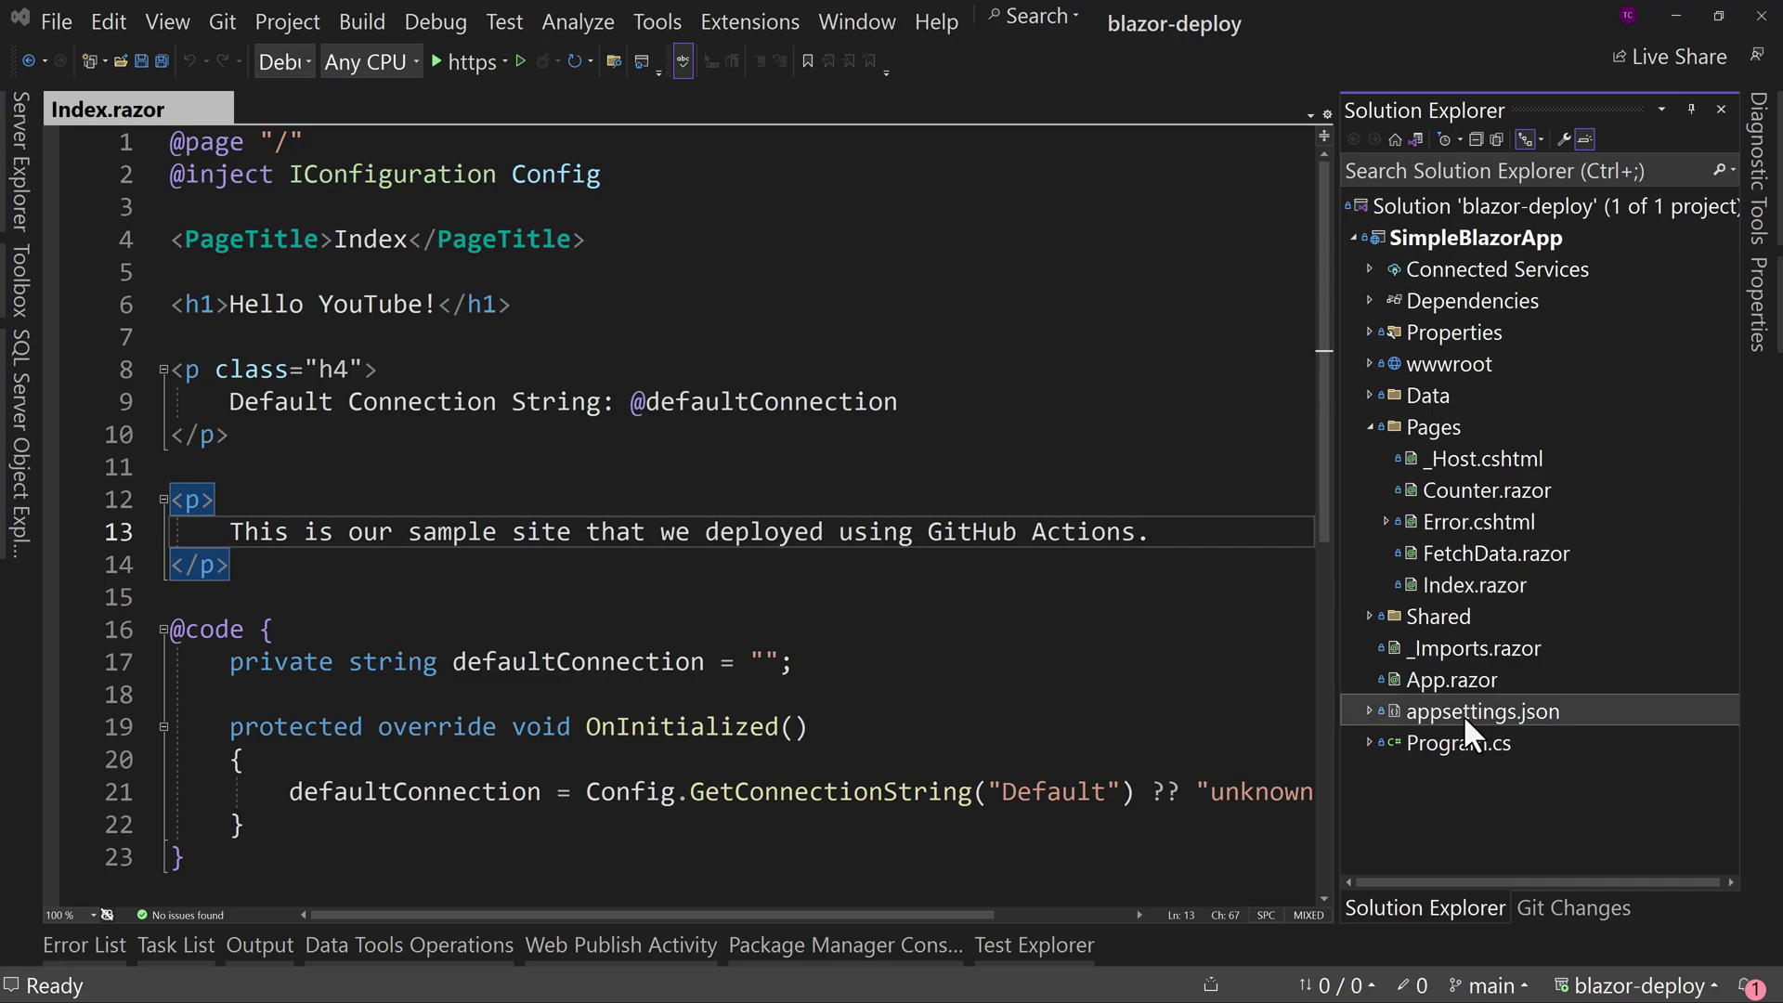
pyautogui.click(279, 471)
pyautogui.doubleClick(279, 471)
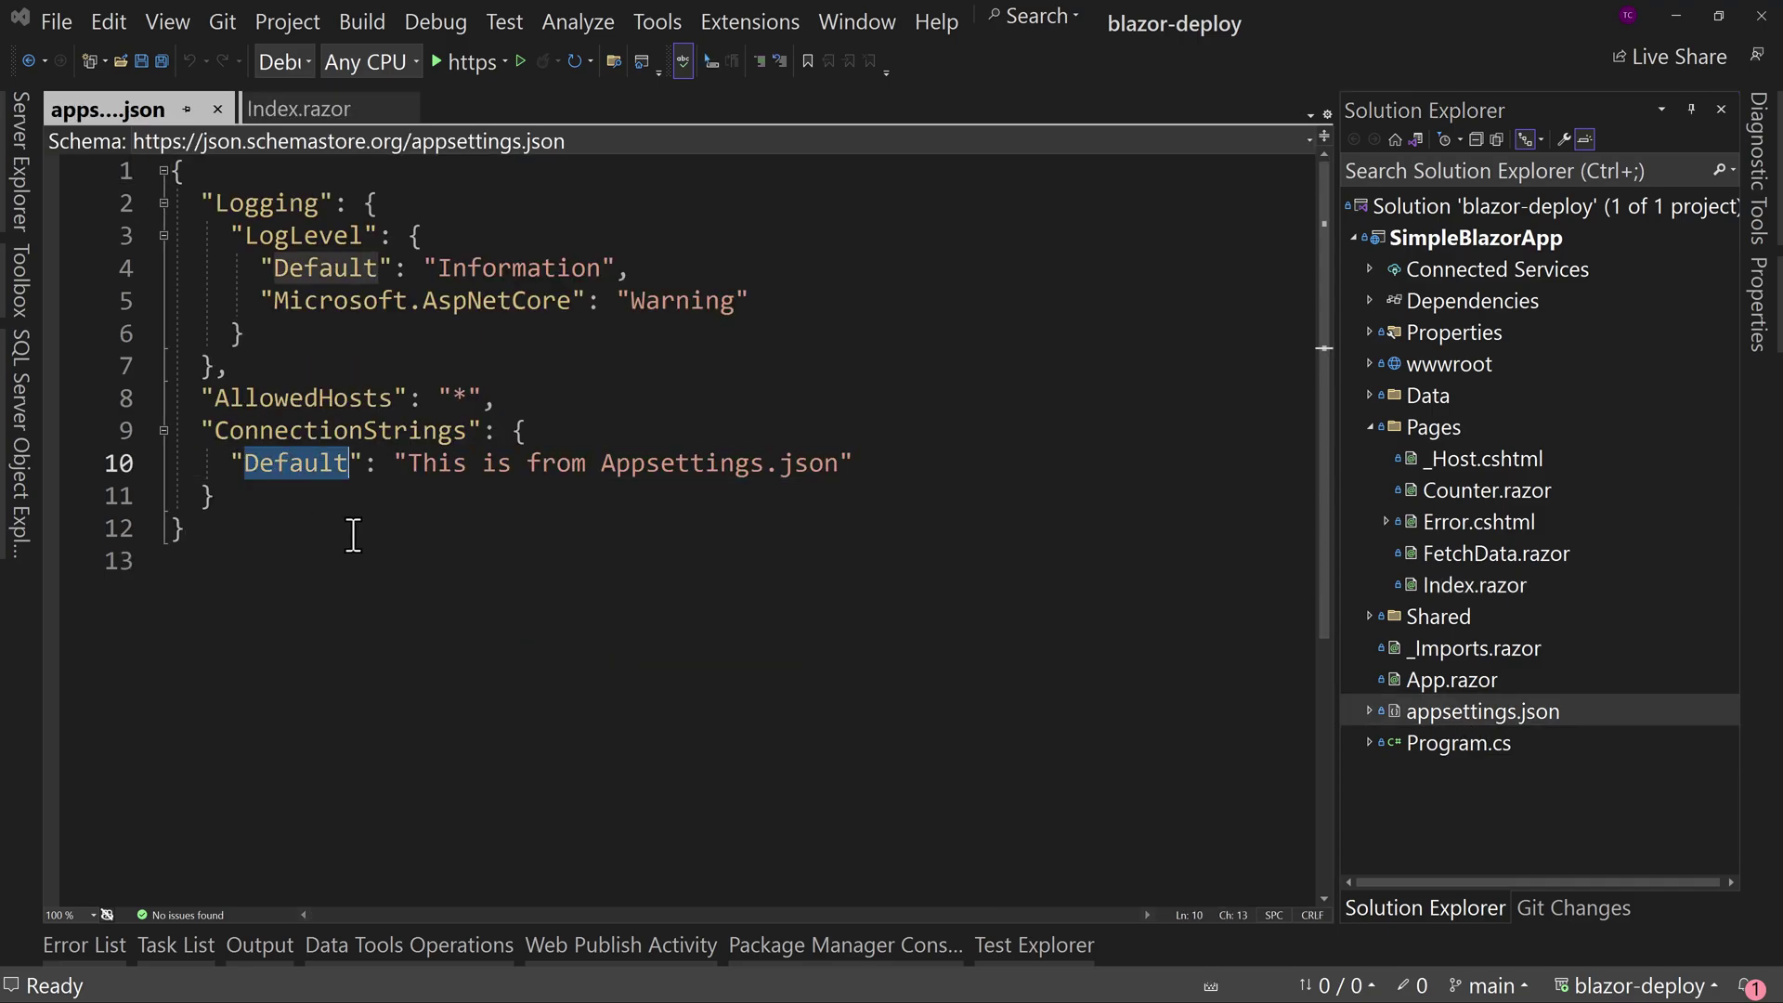
pyautogui.doubleClick(351, 430)
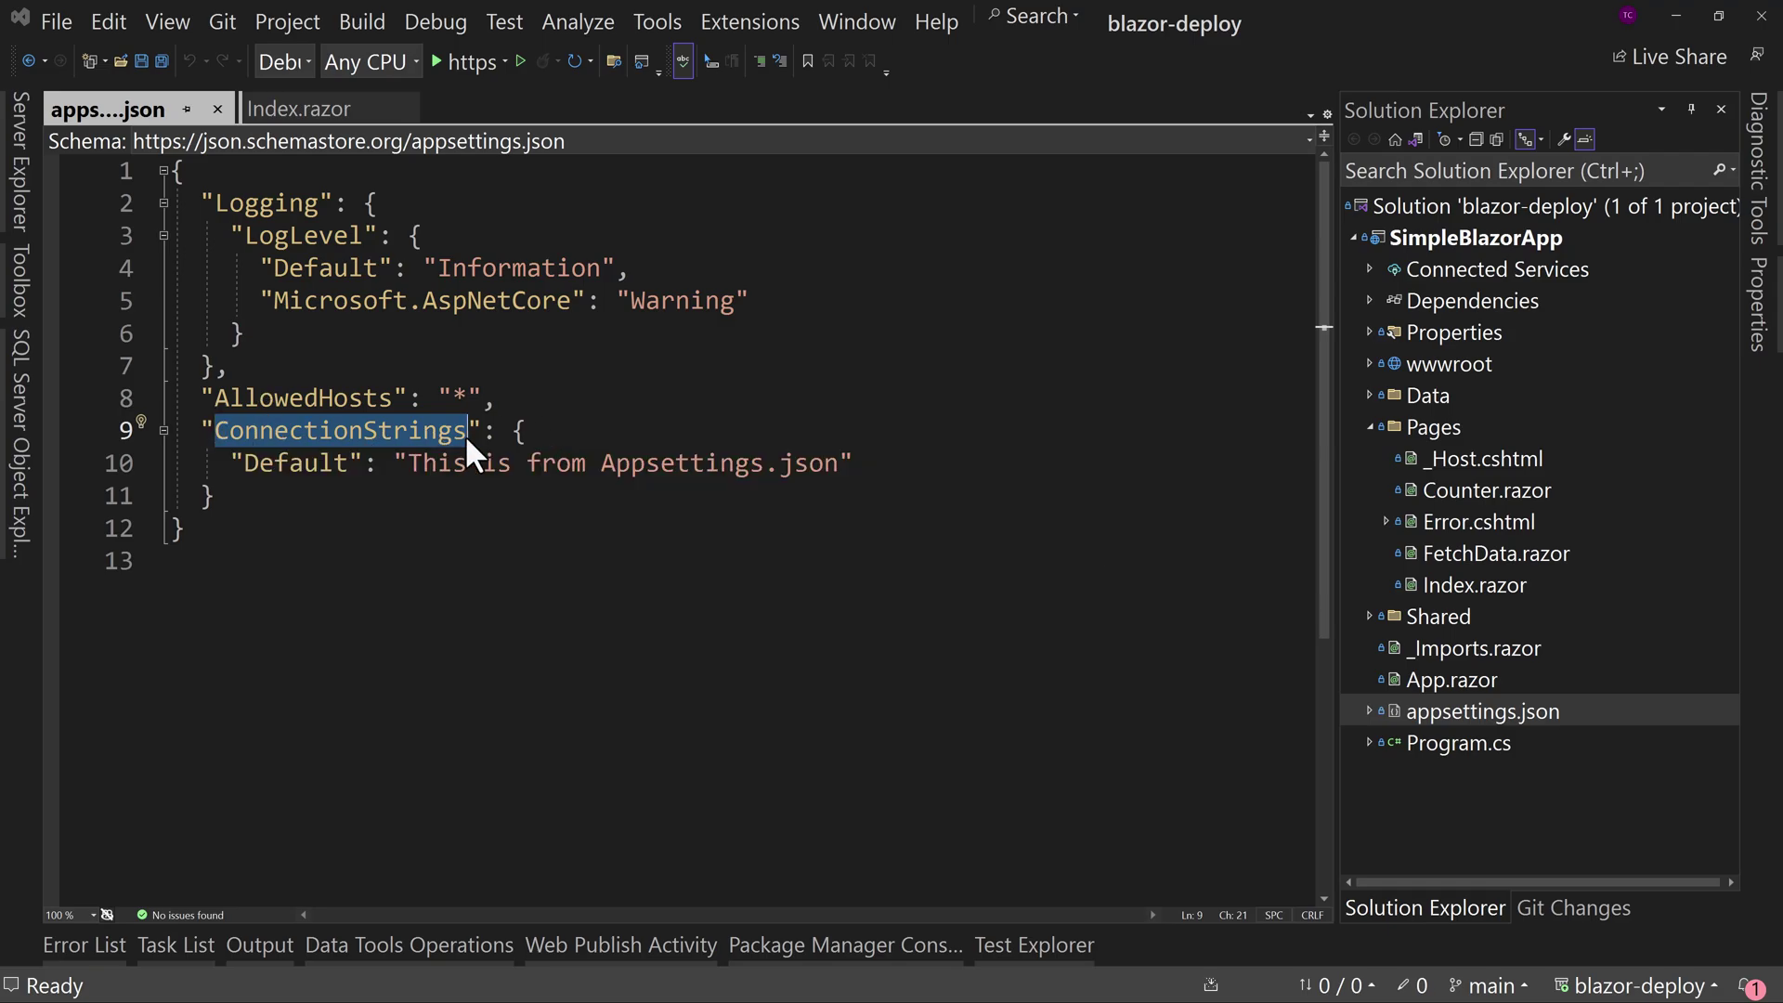
pyautogui.click(266, 468)
pyautogui.doubleClick(267, 469)
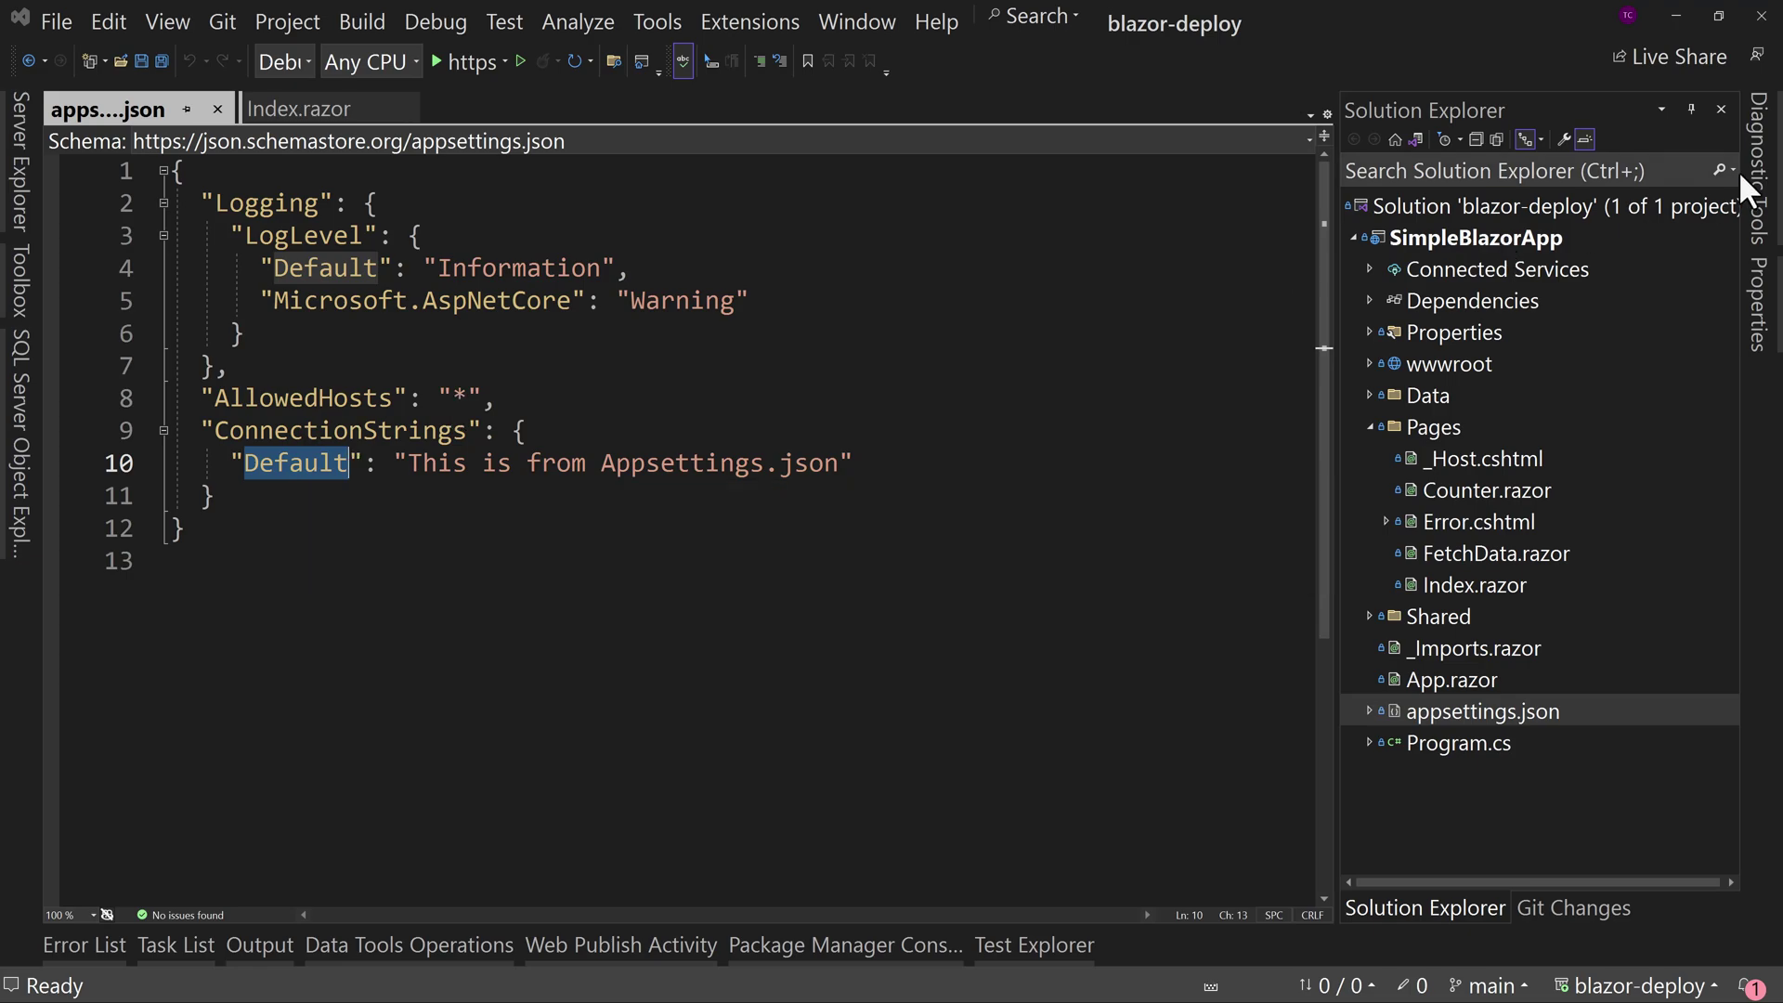
pyautogui.moveTo(295, 463)
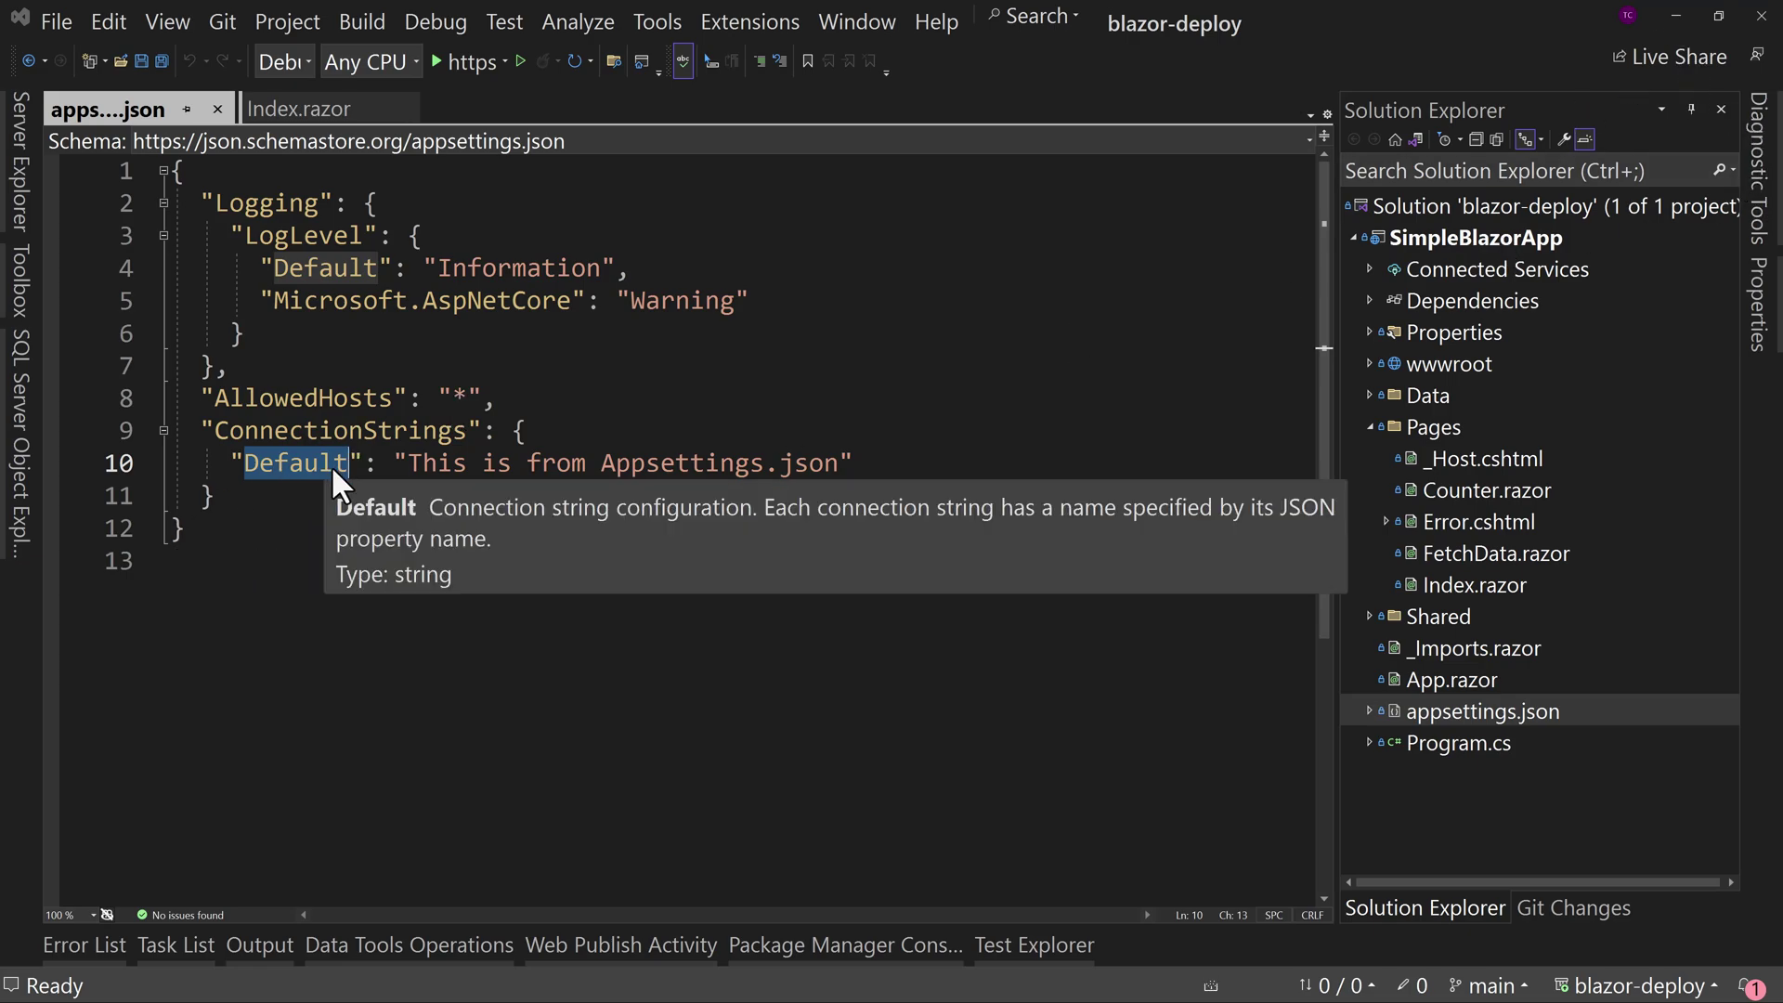
pyautogui.click(1674, 16)
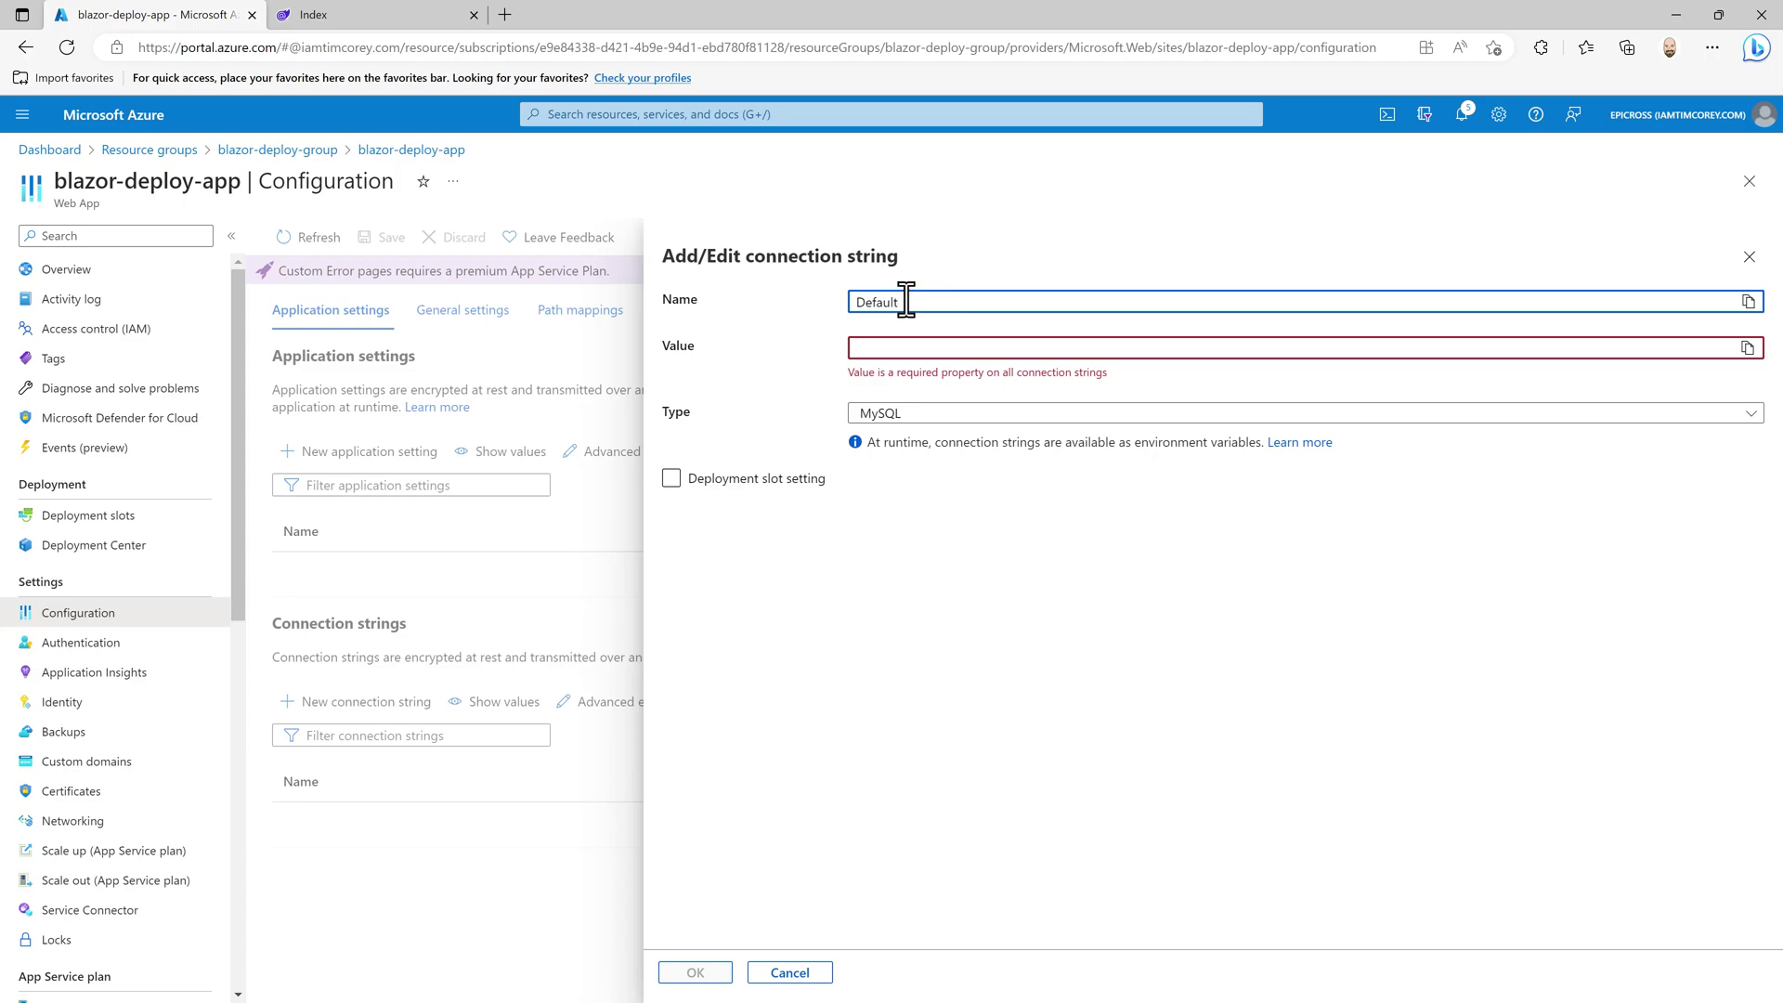
# Step: Give Default the value 'This is from Azure Web App Configuration', slot setting off, and confirm
pyautogui.click(914, 349)
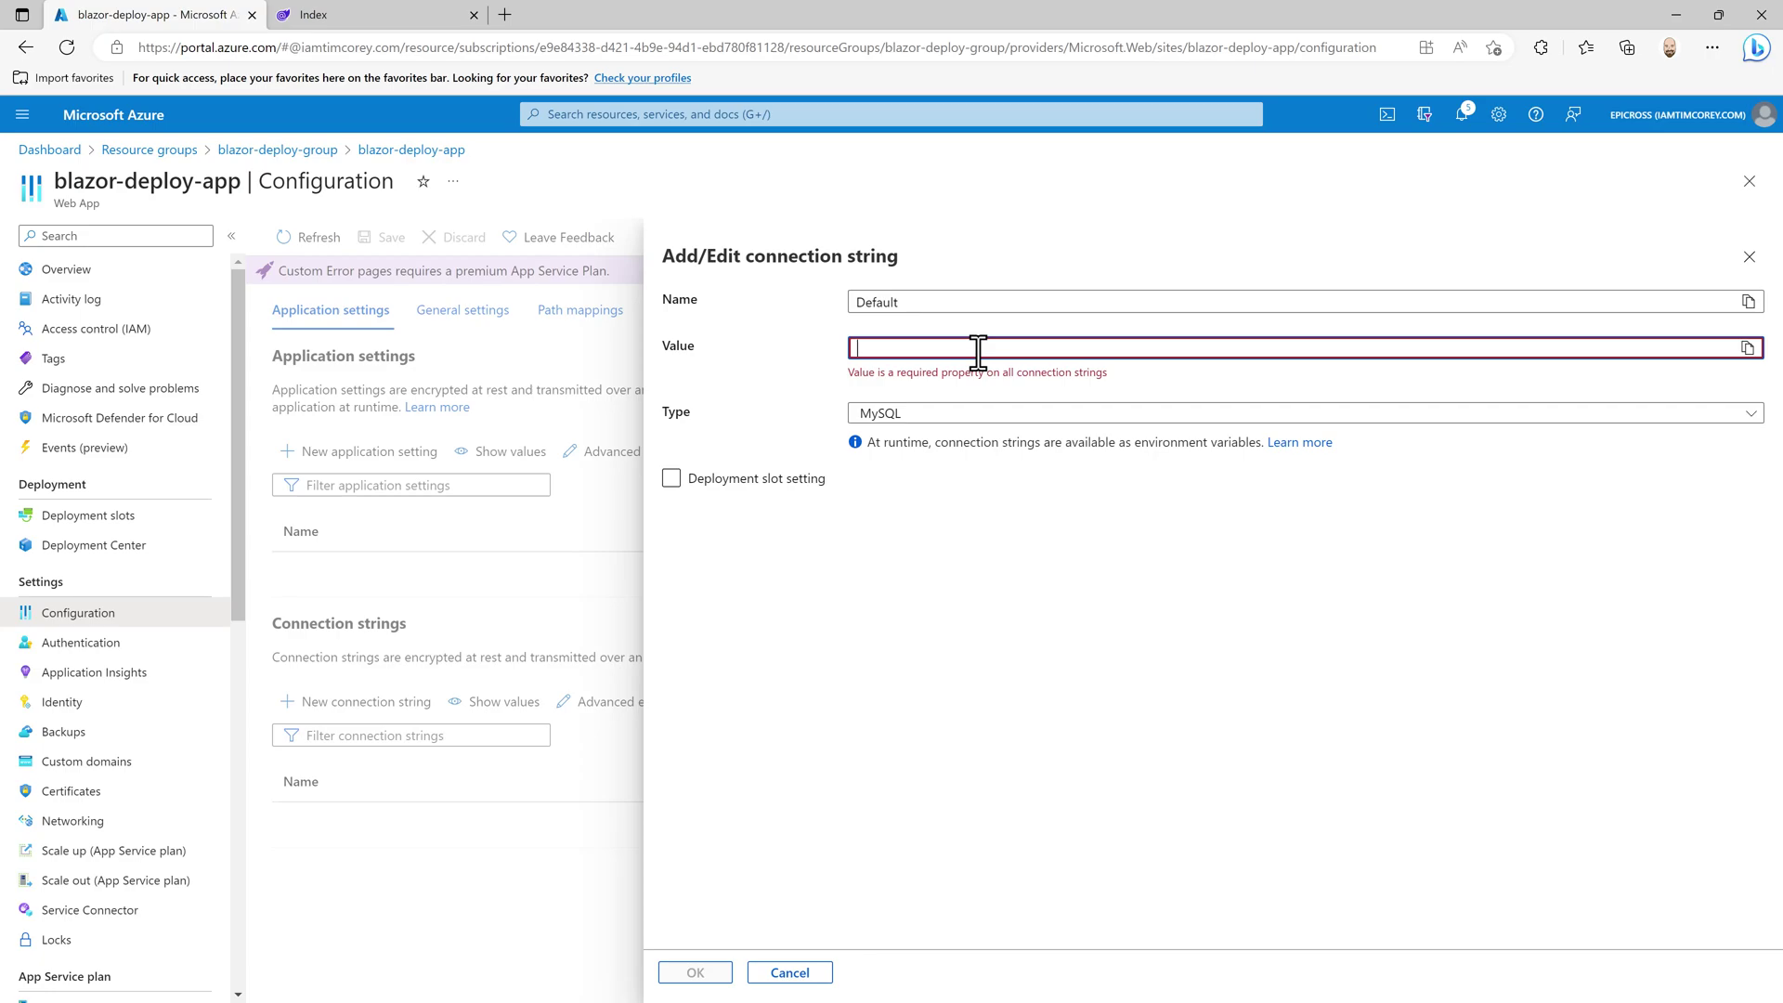
pyautogui.write('This')
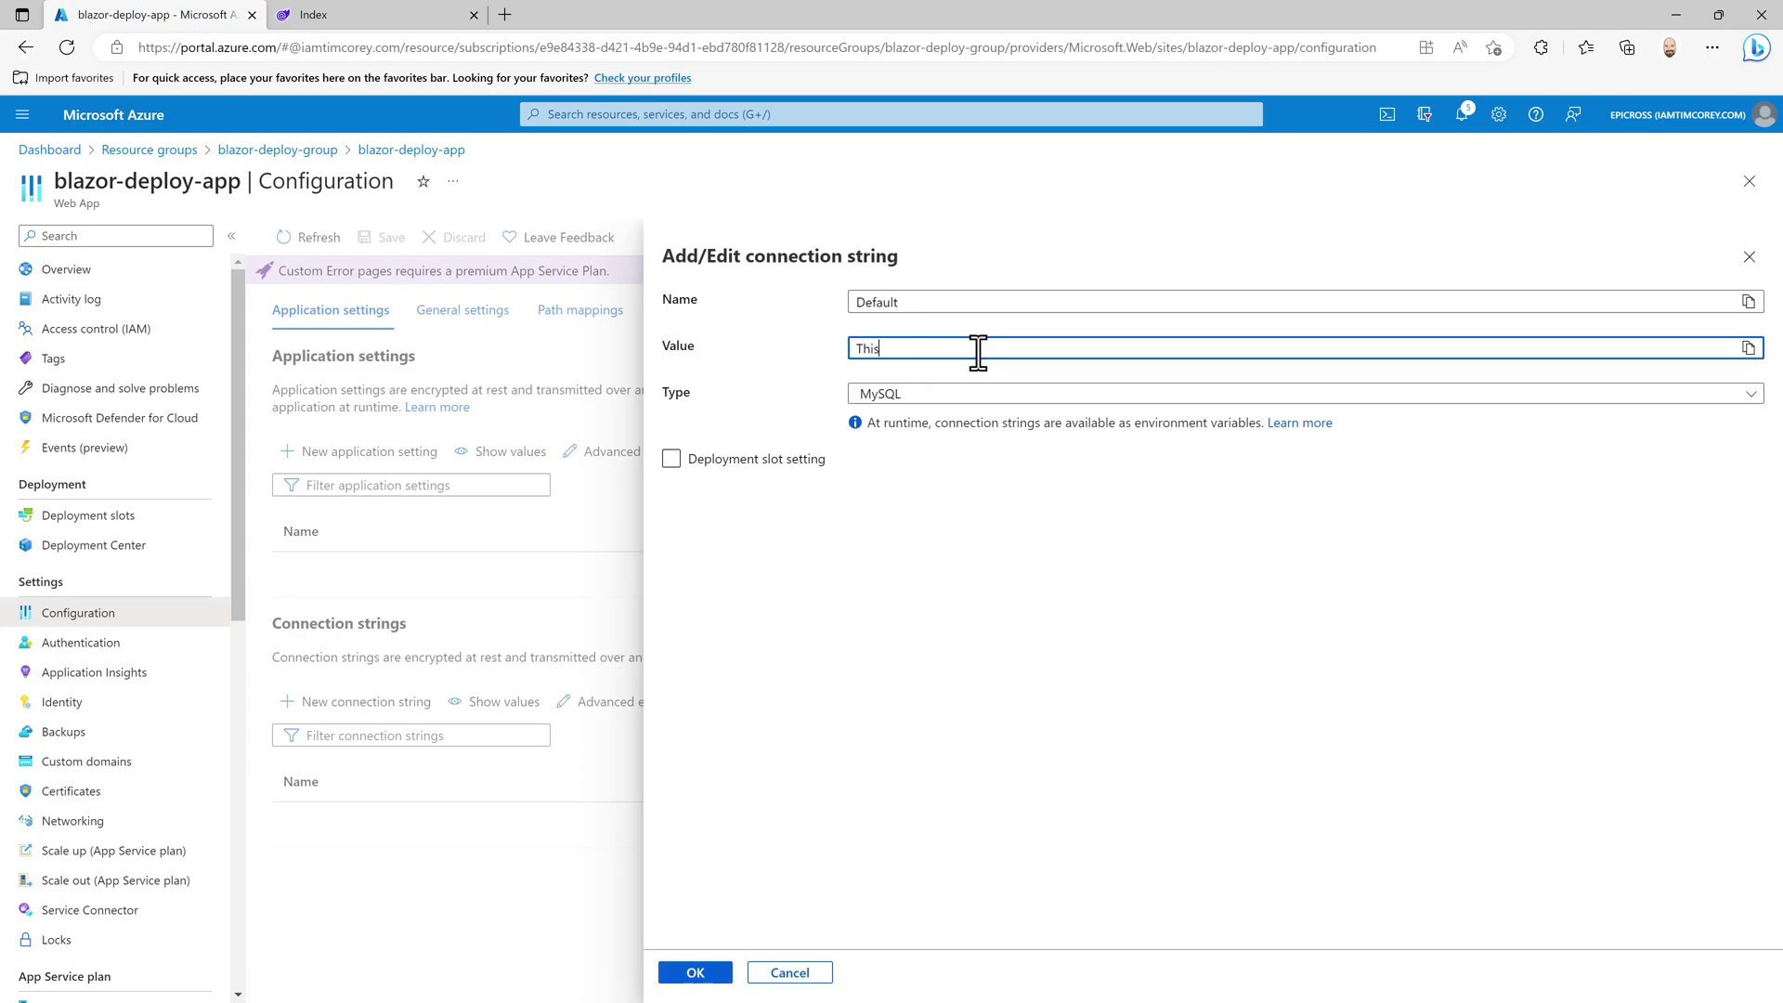
pyautogui.write(' is from Azure W')
pyautogui.write('eb App')
pyautogui.write(' Configuration')
pyautogui.click(739, 465)
pyautogui.click(739, 464)
pyautogui.click(740, 463)
pyautogui.moveTo(856, 349); pyautogui.dragTo(1127, 350)
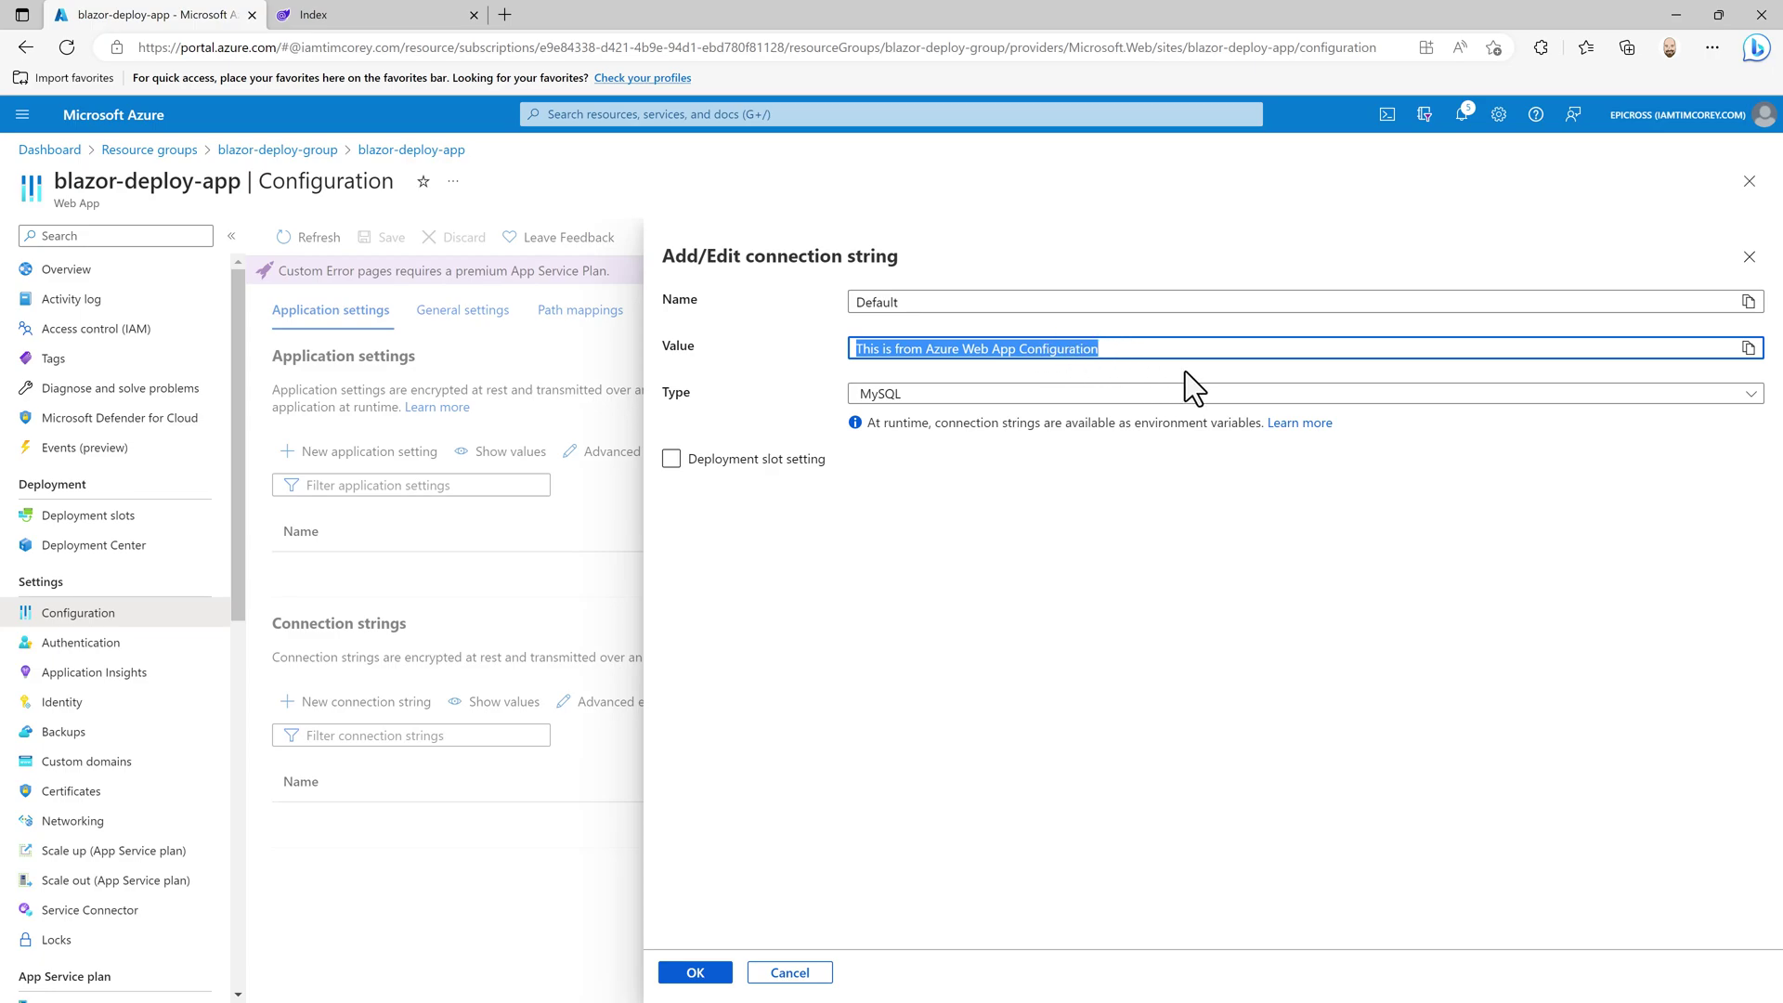
pyautogui.click(1130, 352)
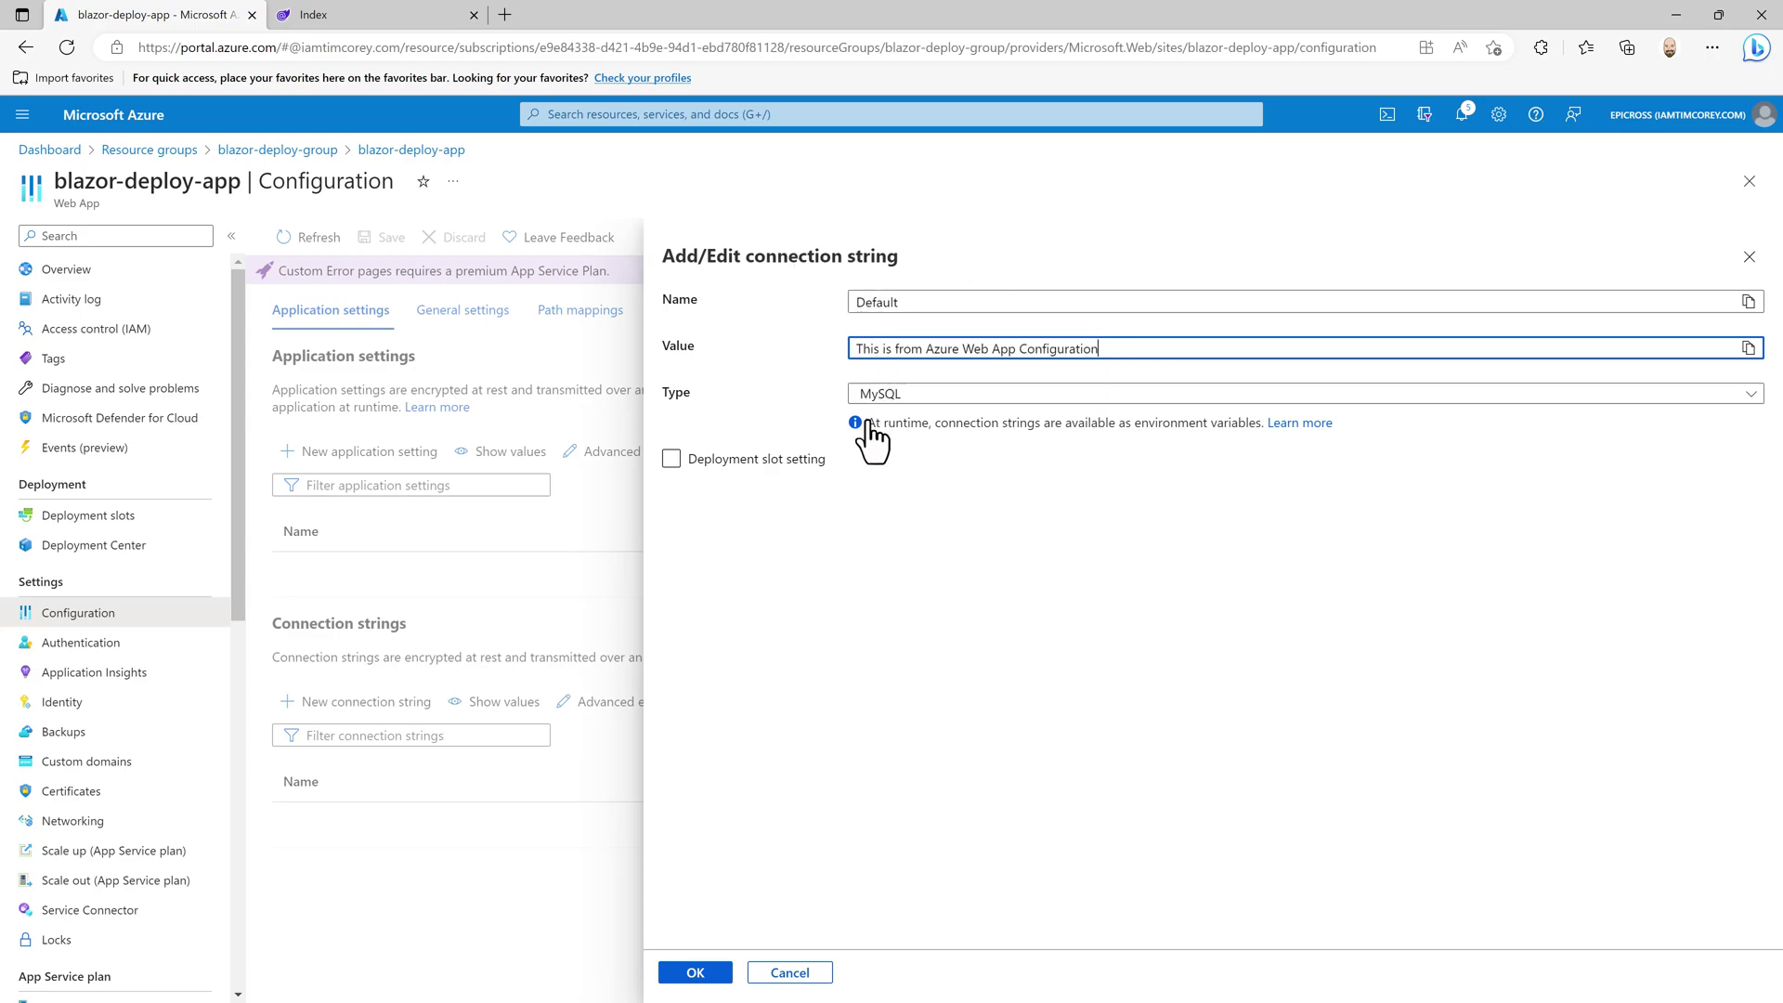
pyautogui.click(696, 976)
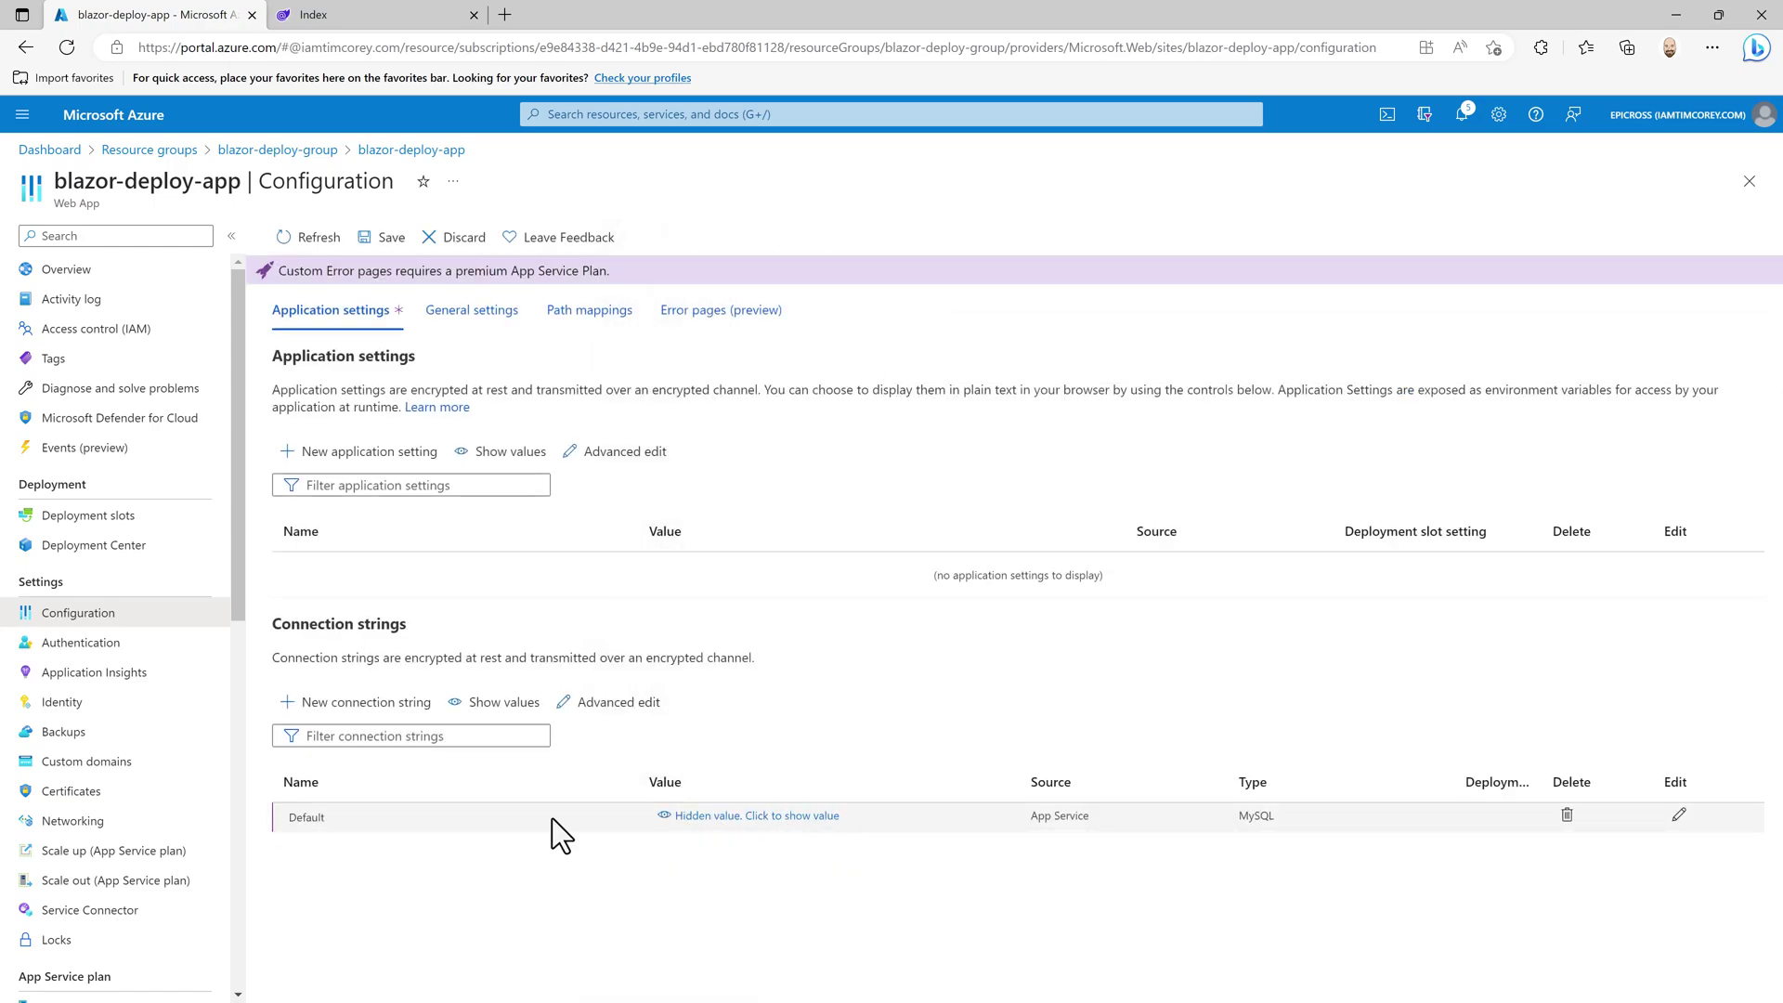
pyautogui.click(773, 819)
pyautogui.click(862, 821)
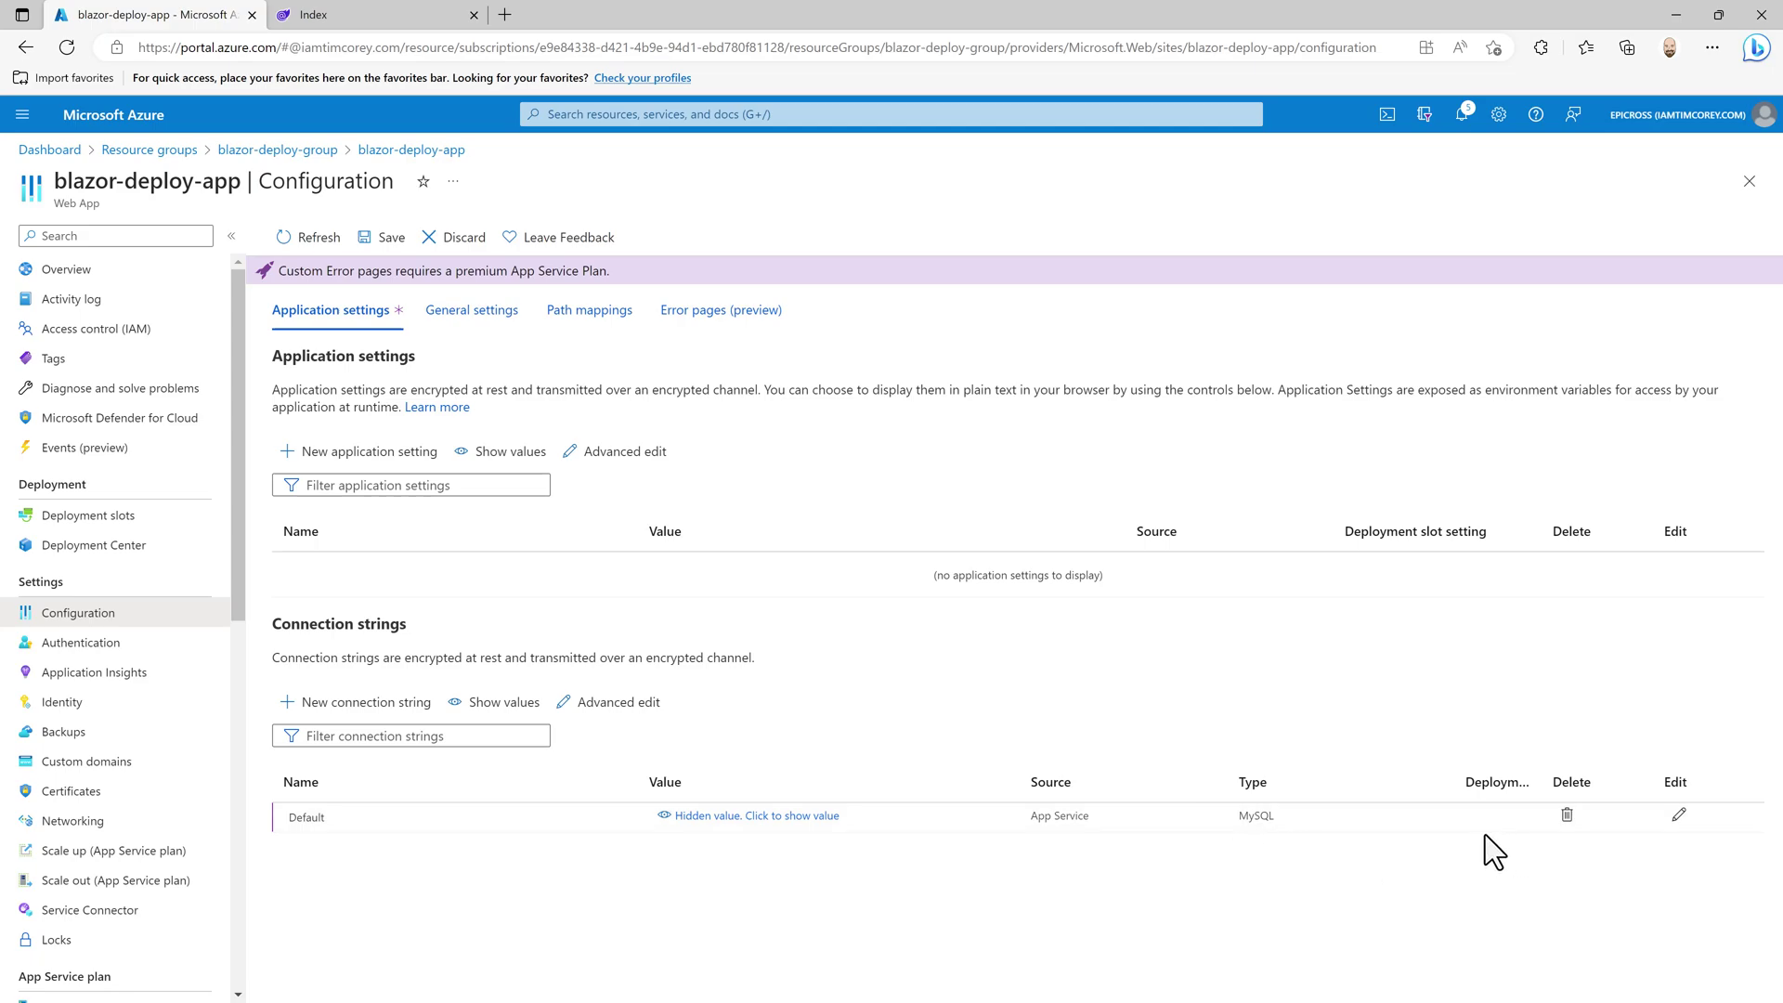
pyautogui.click(1679, 818)
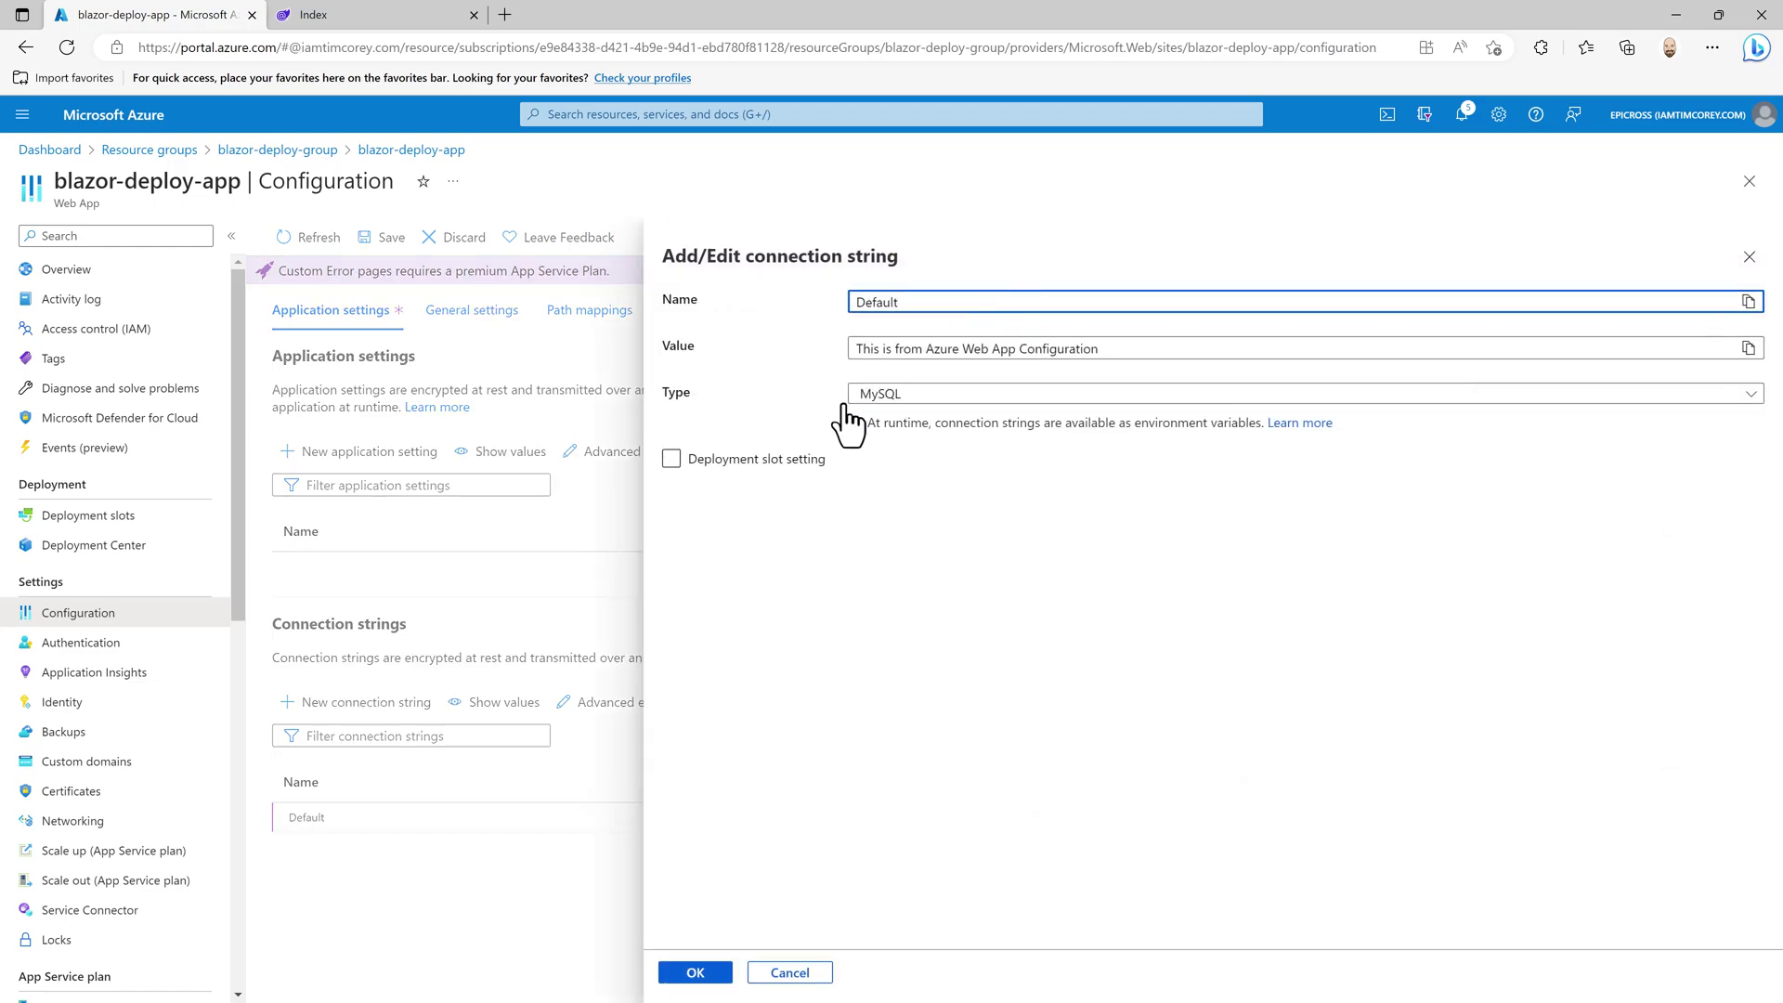
pyautogui.click(915, 395)
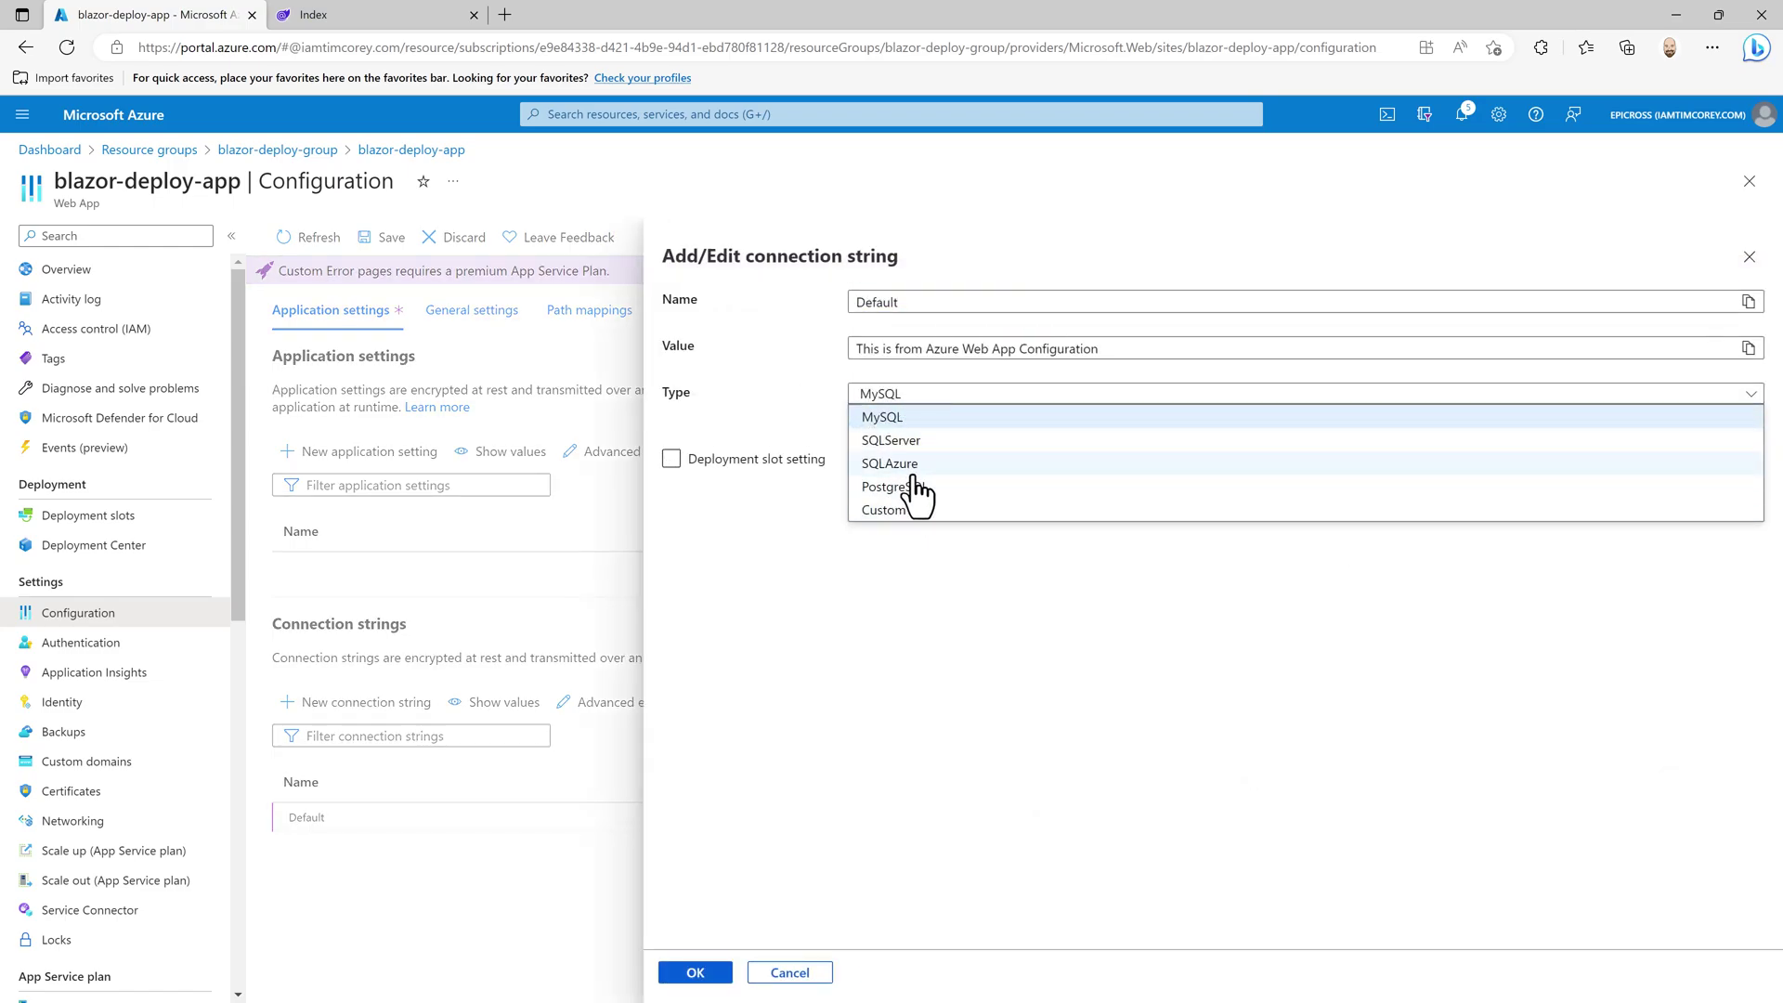
pyautogui.click(930, 603)
pyautogui.click(790, 973)
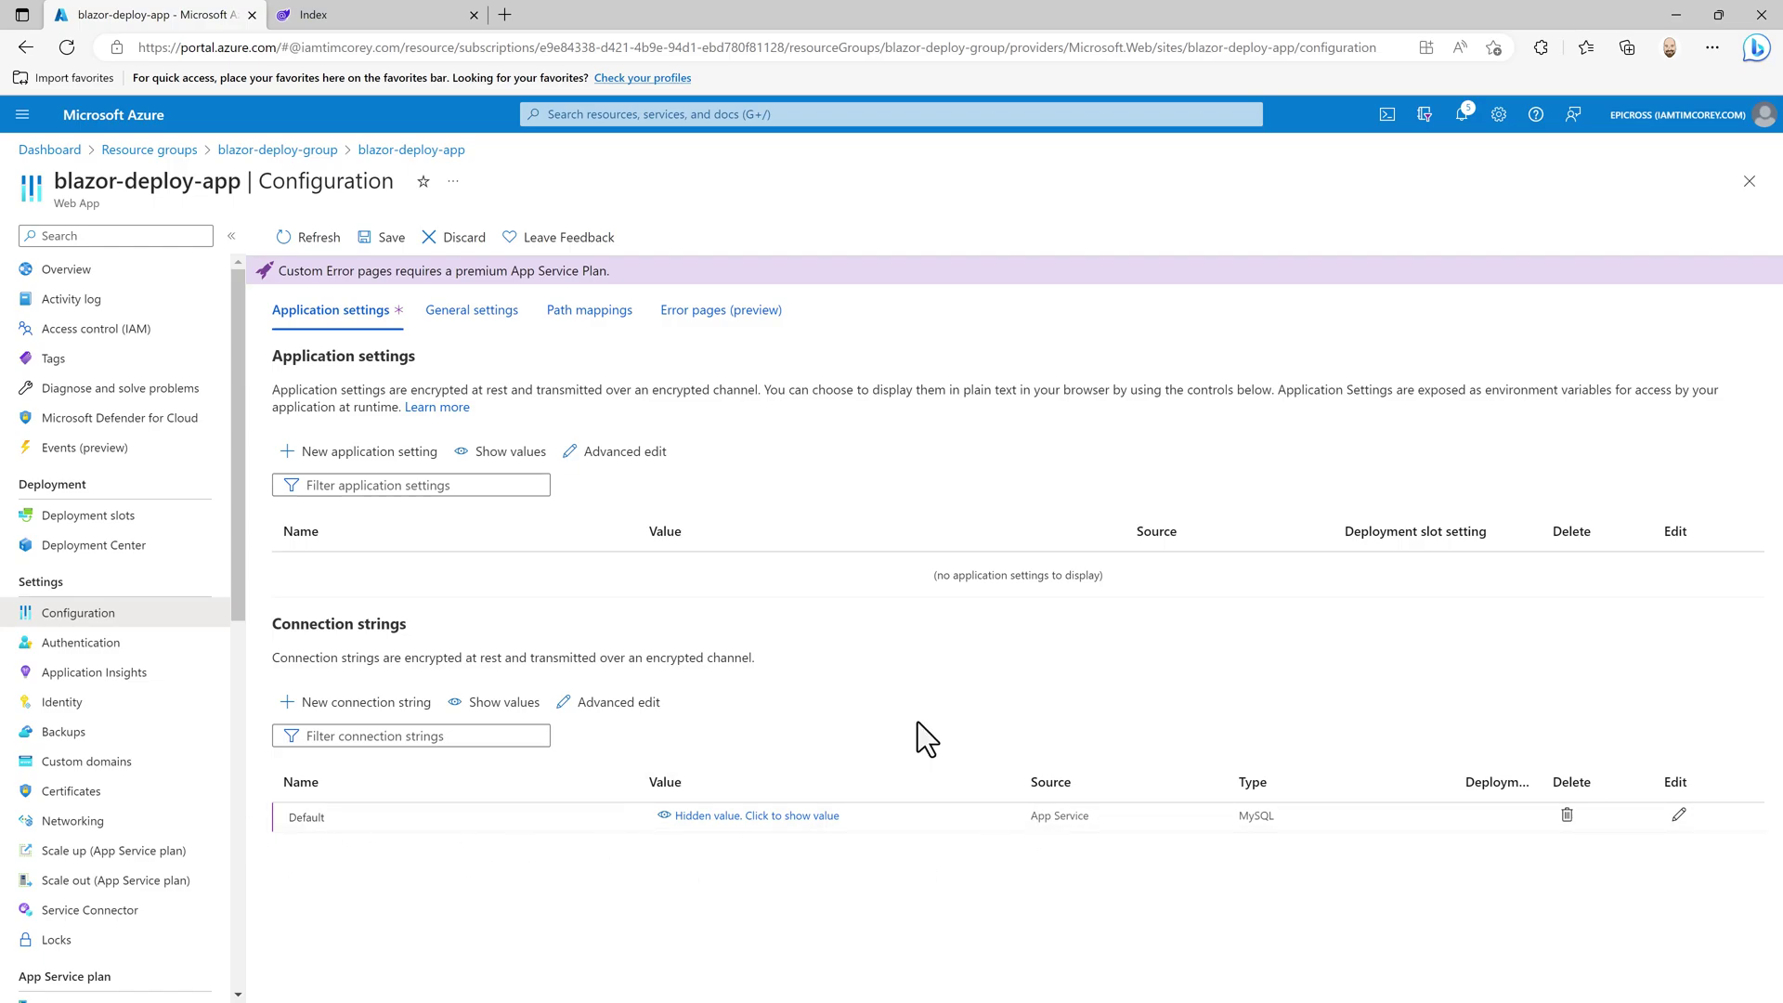
# Step: Save the Default connection string, restart blazor-deploy-app, and reload the live site
pyautogui.click(387, 240)
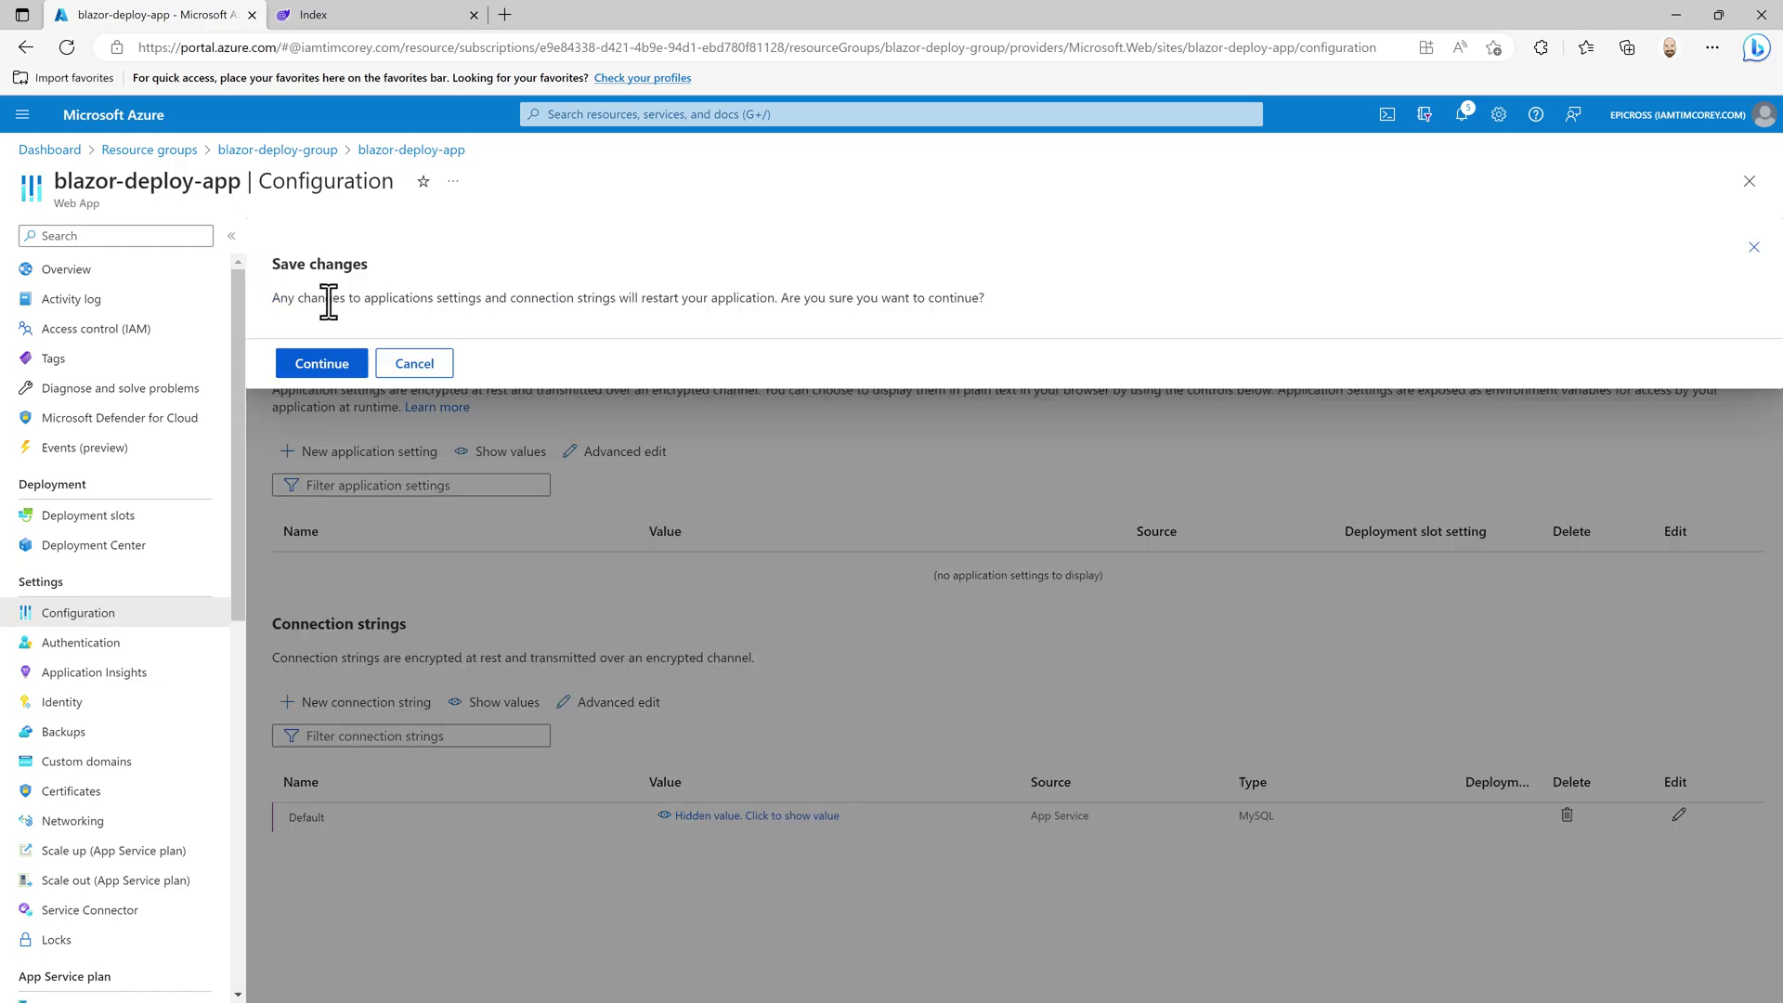
pyautogui.click(320, 364)
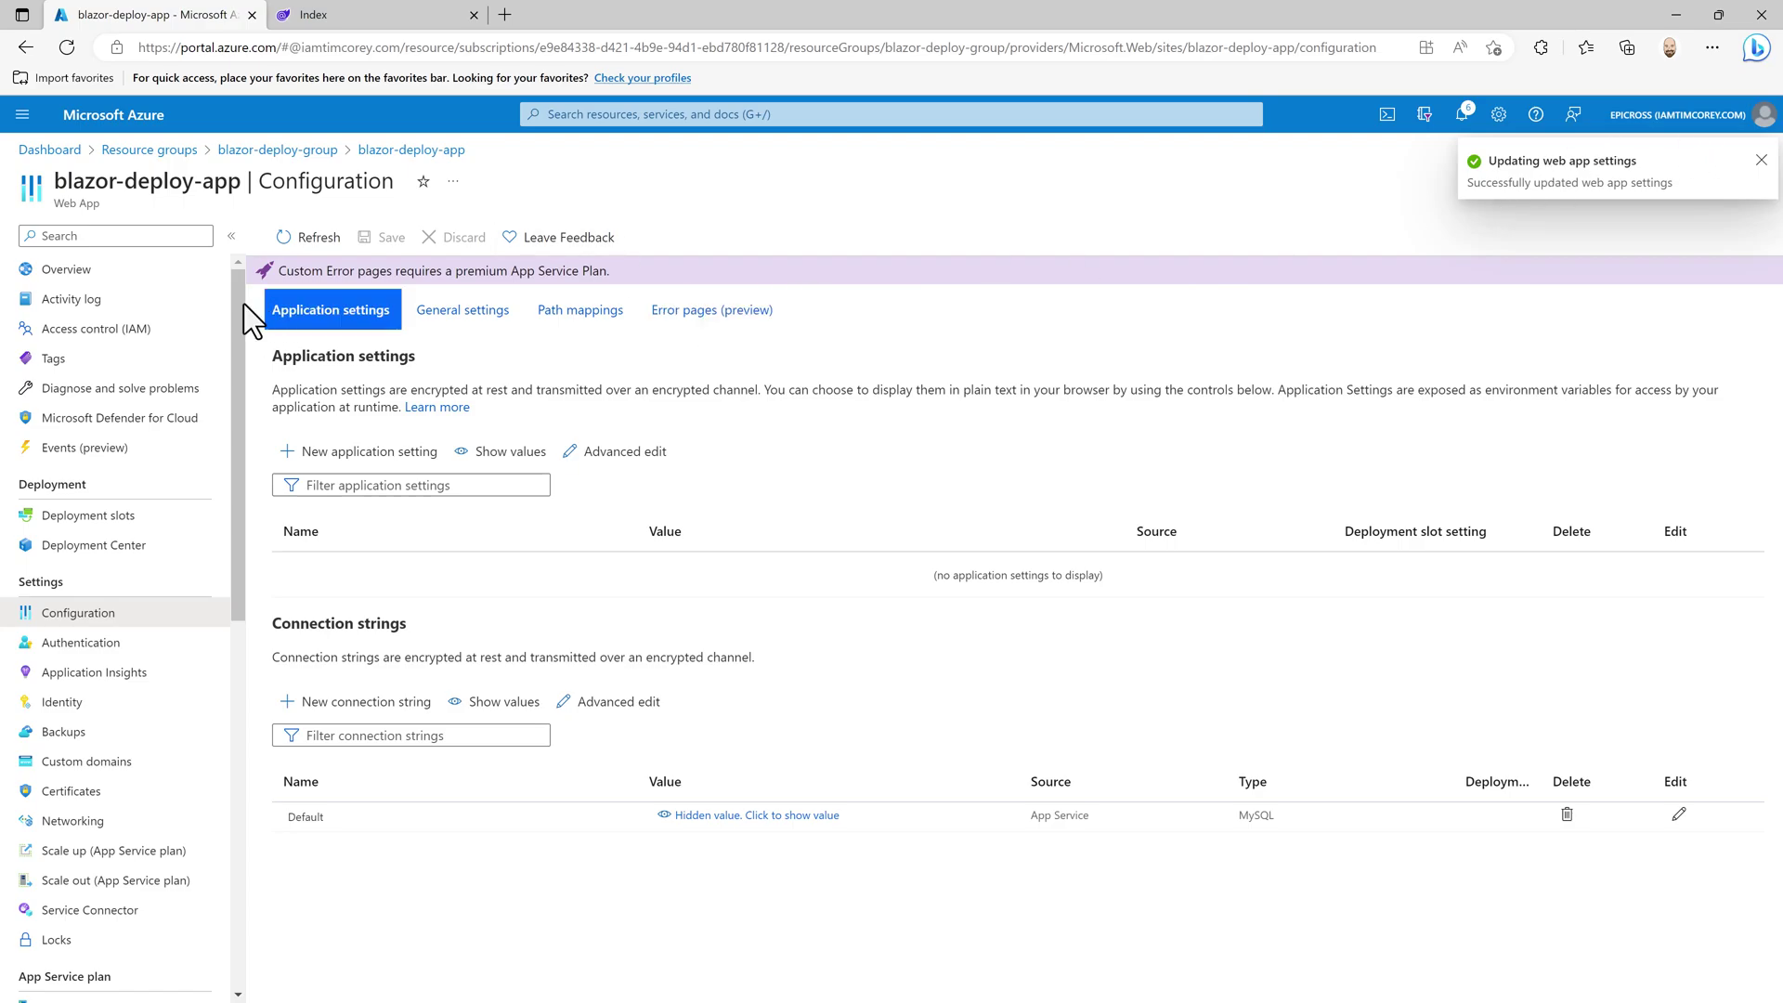
pyautogui.click(70, 274)
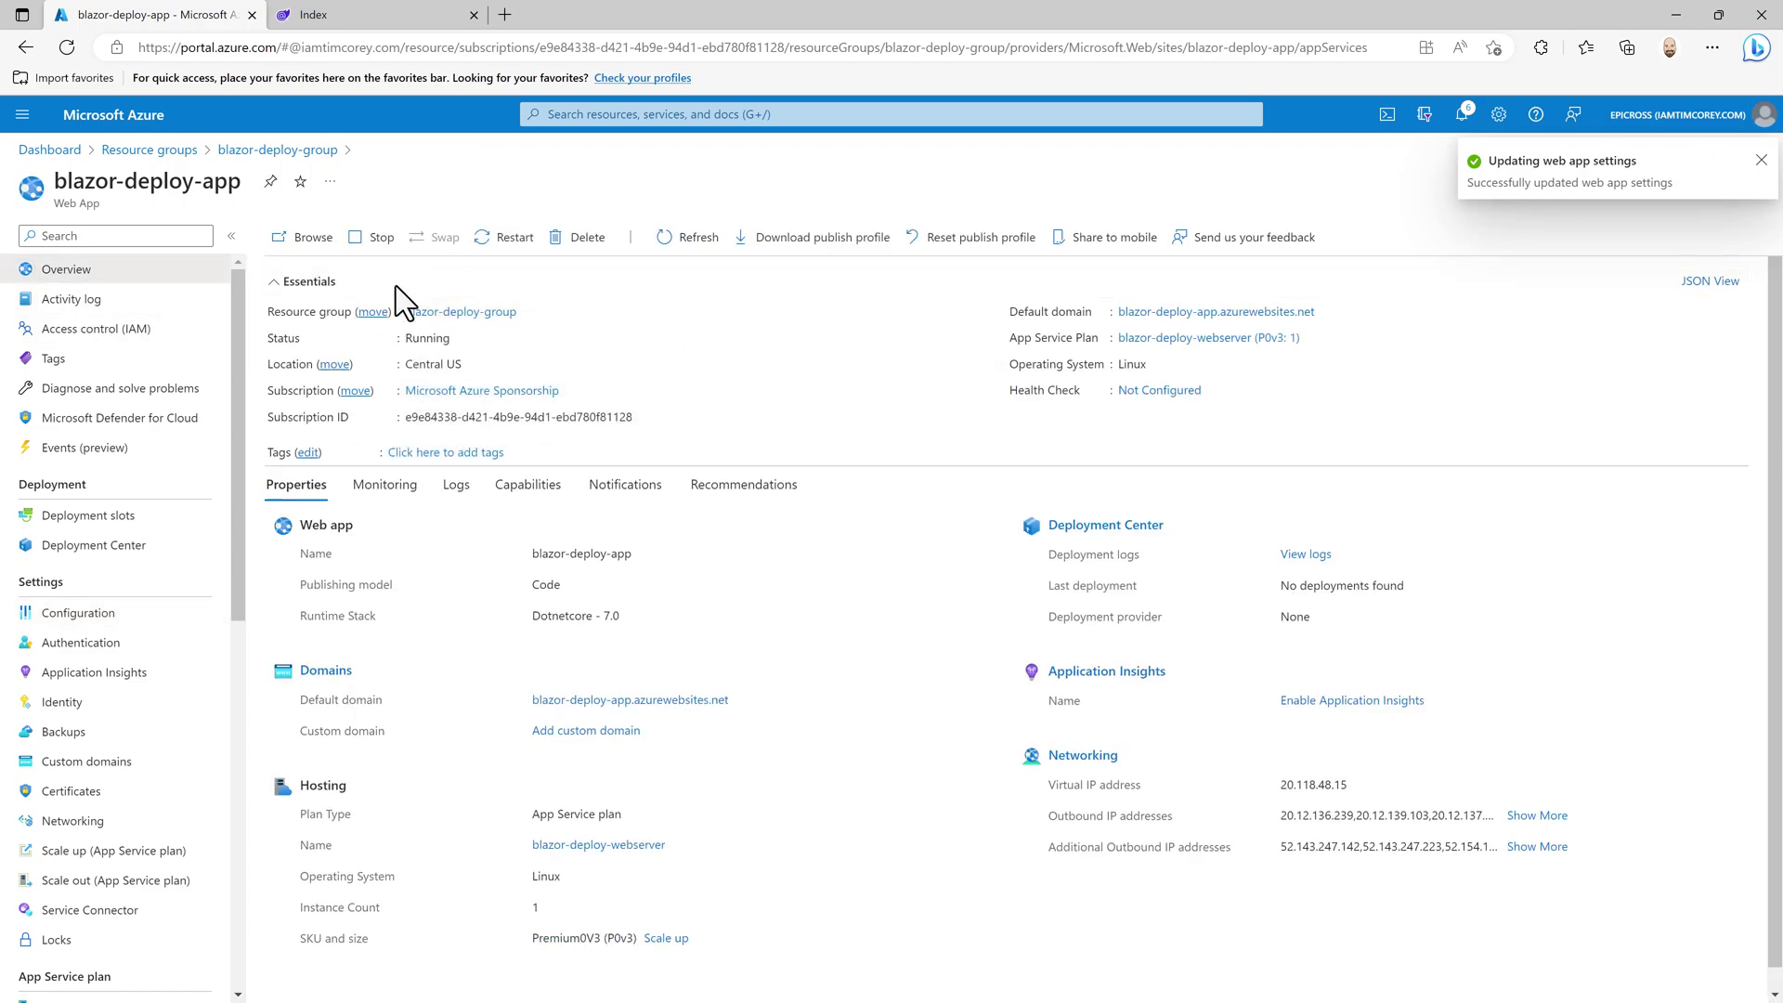
pyautogui.click(500, 247)
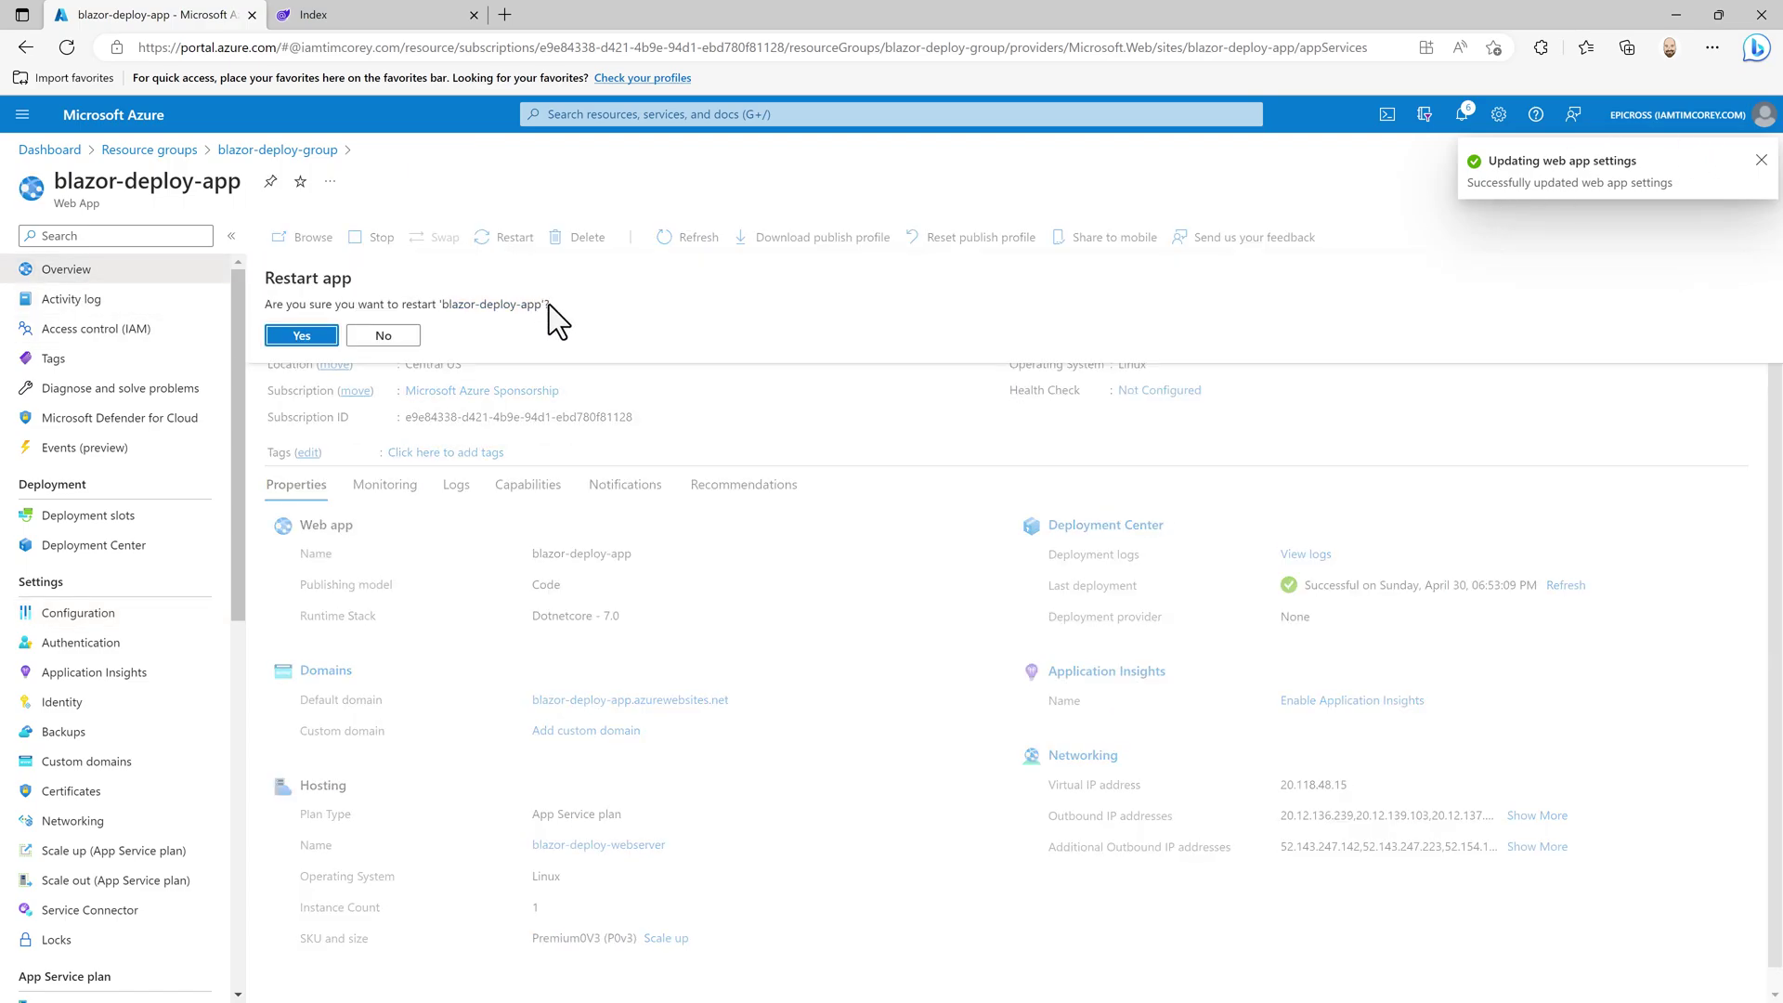
pyautogui.click(296, 337)
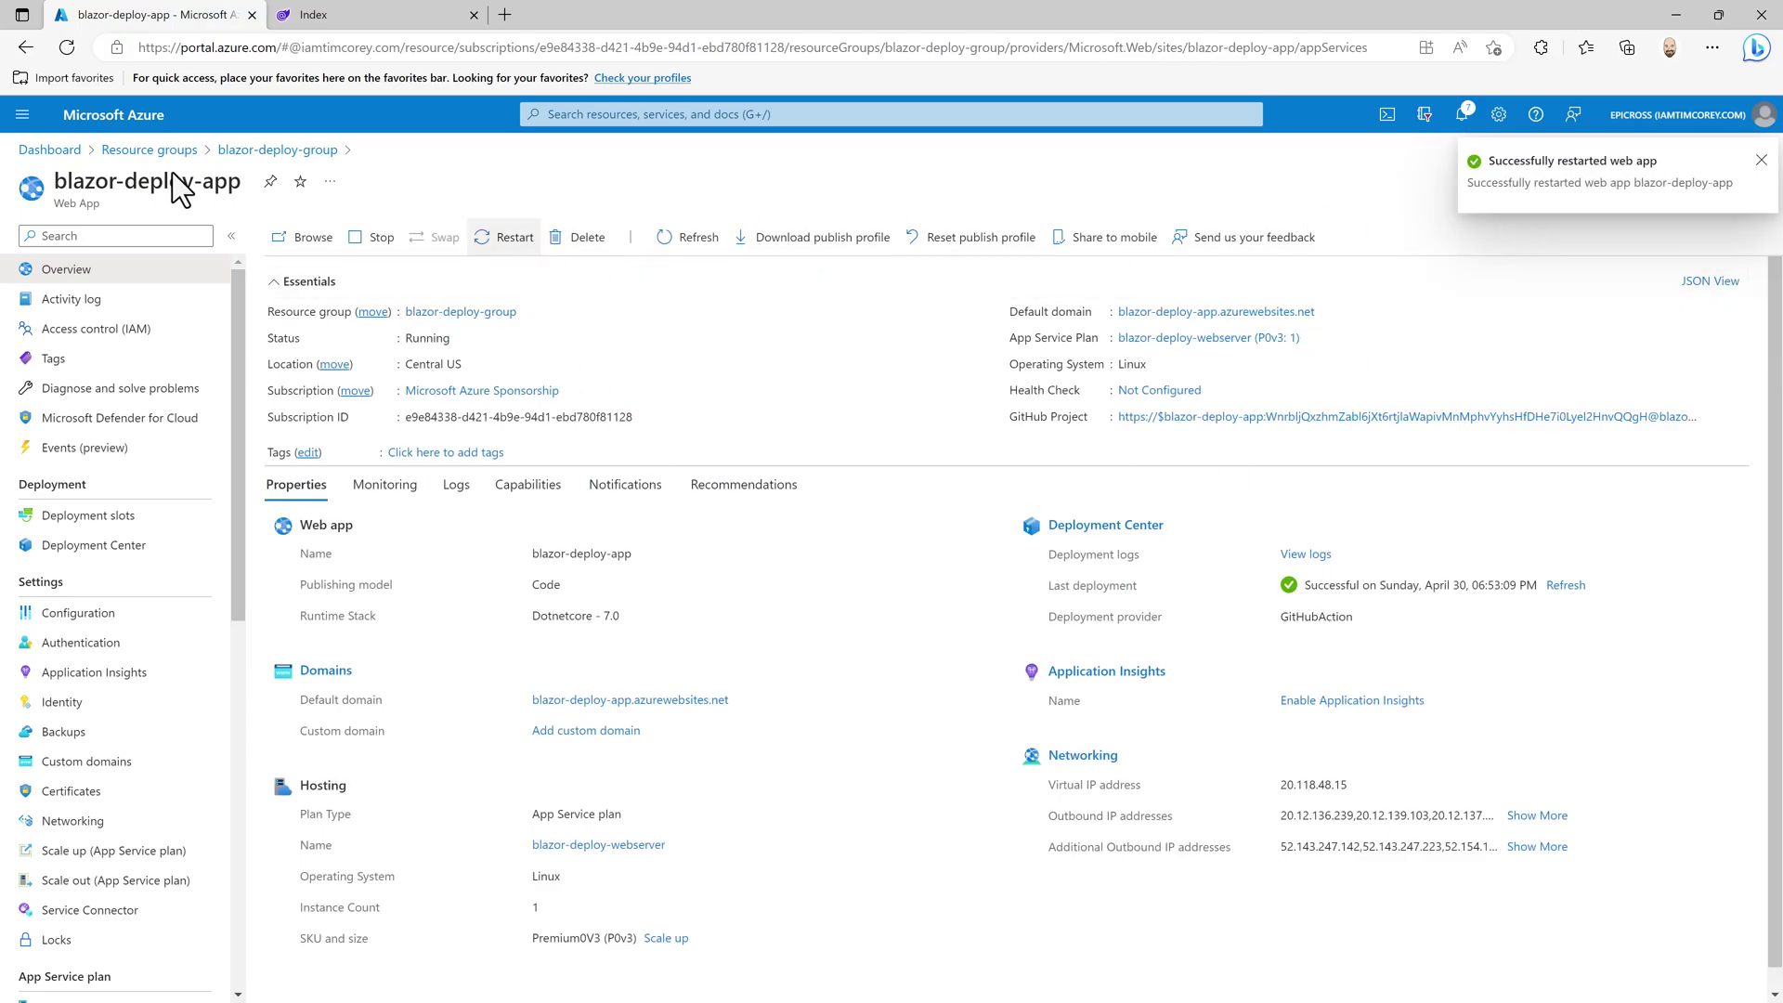
pyautogui.click(309, 18)
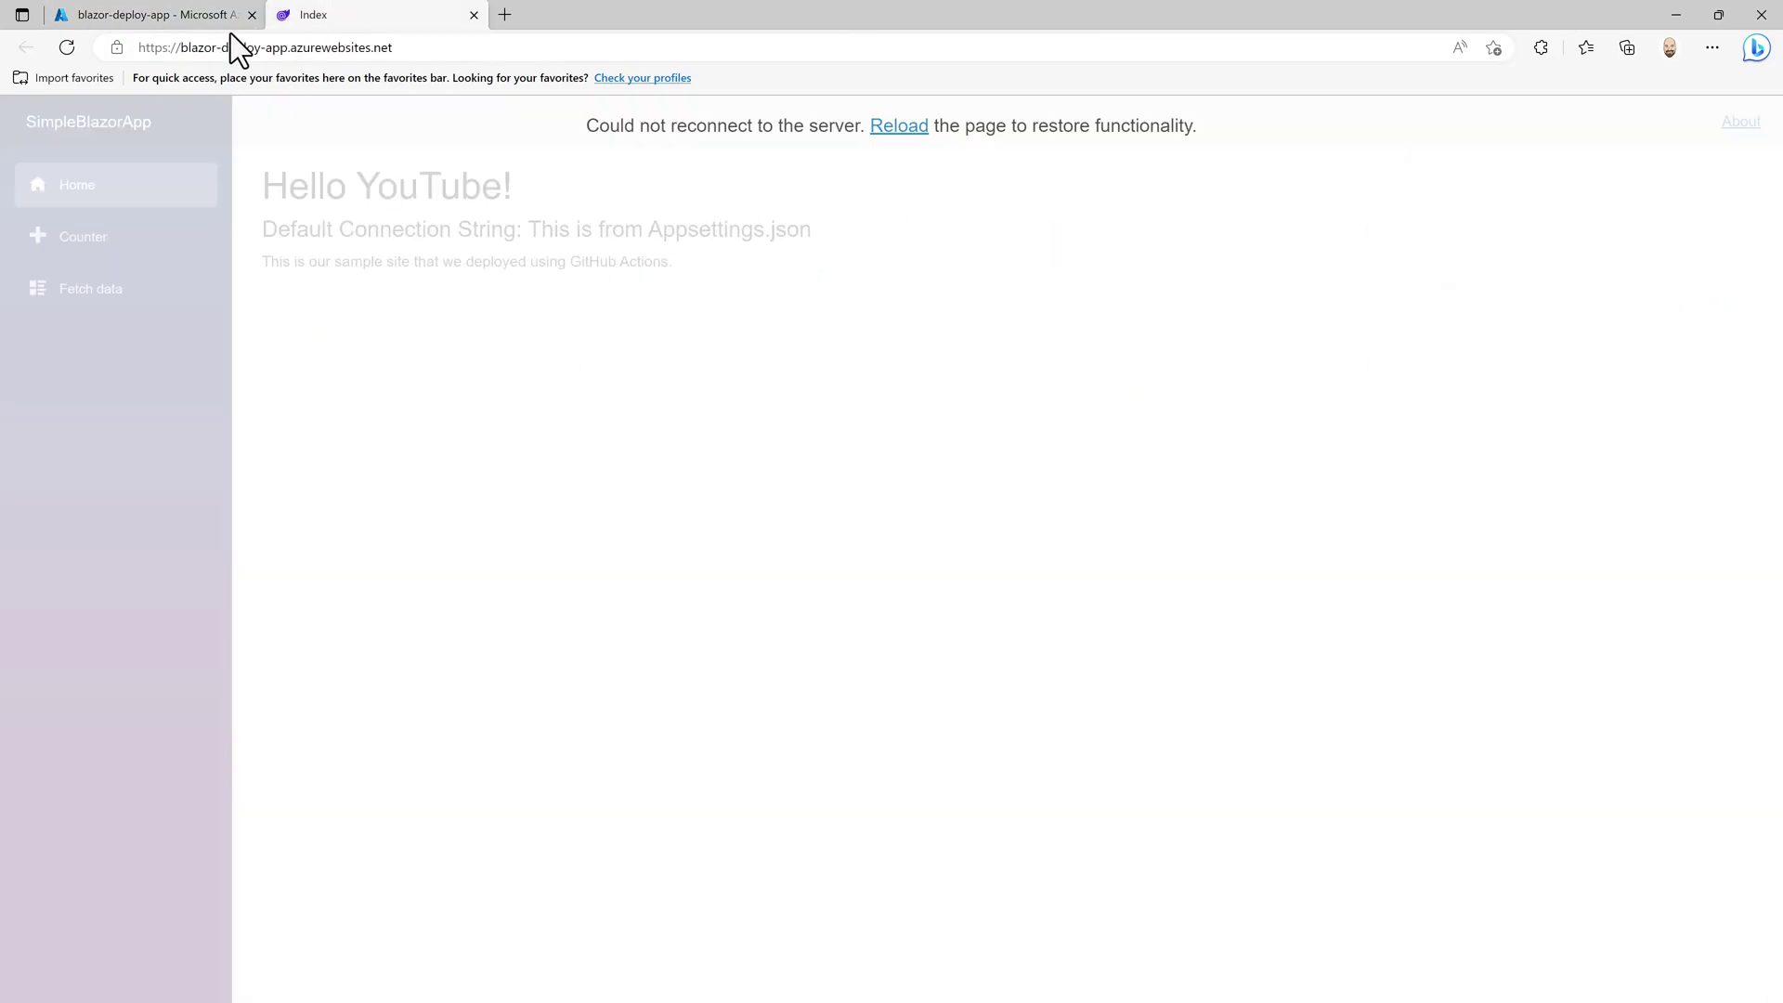
pyautogui.click(69, 50)
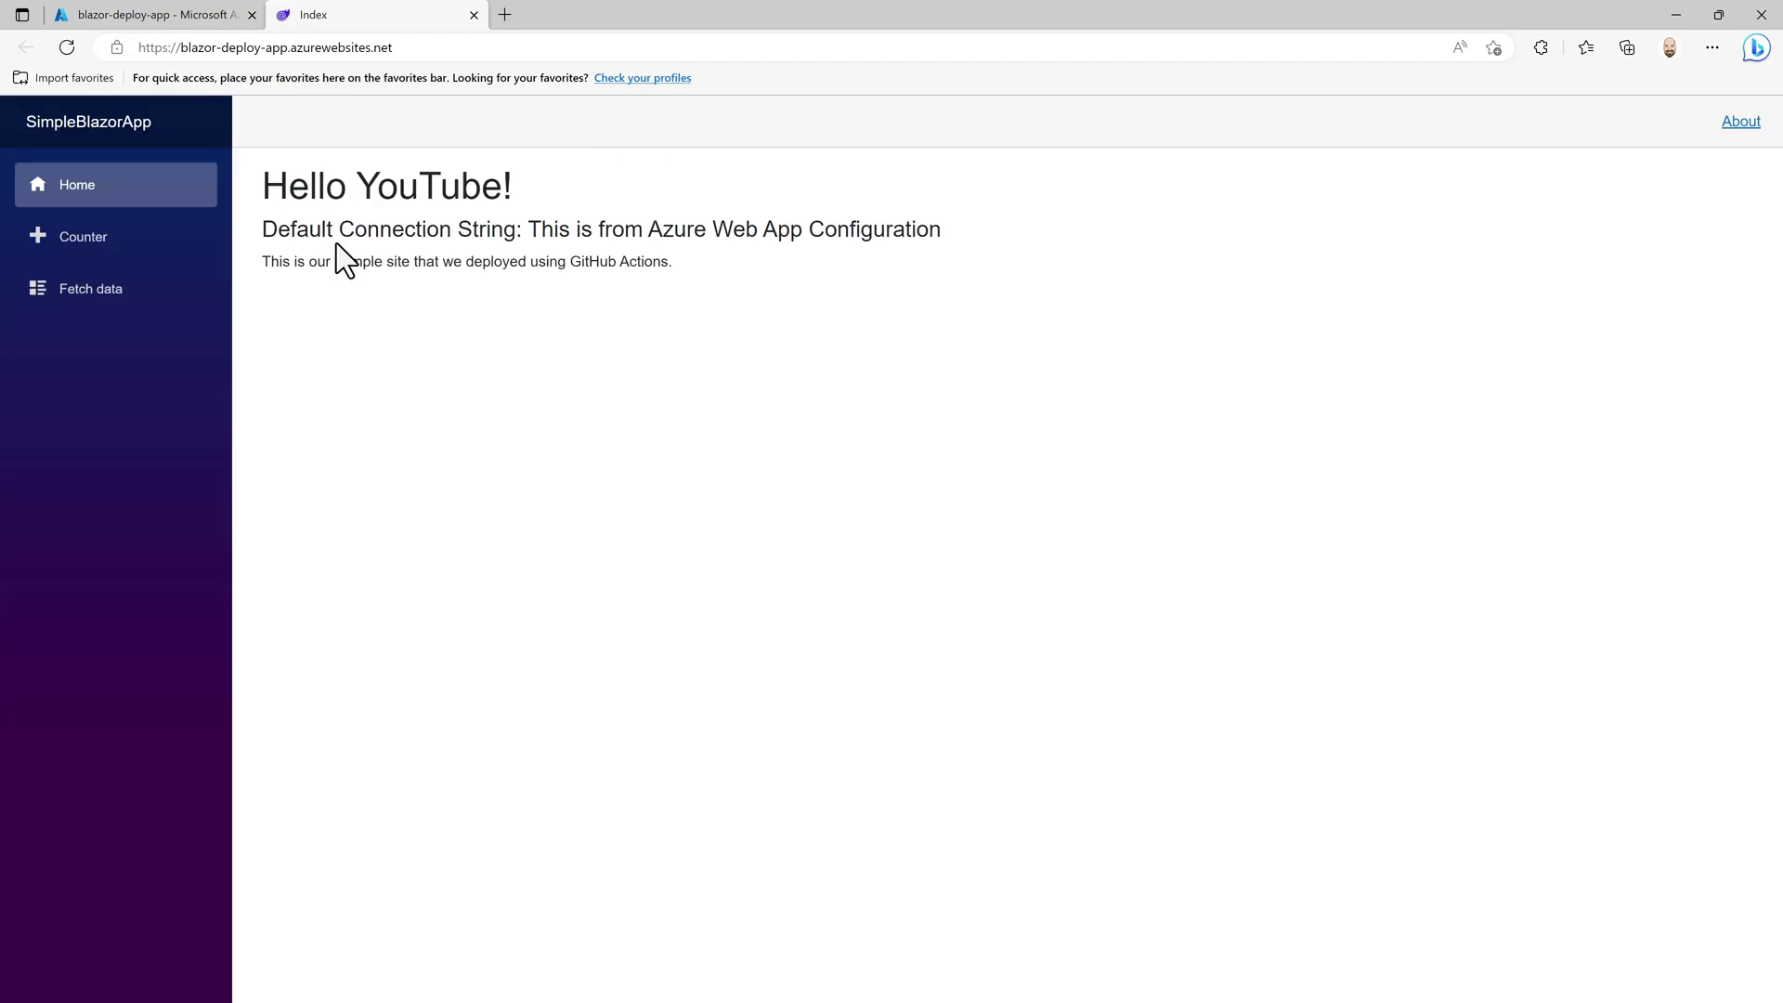
# Step: Highlight the live site's connection string showing the Azure Web App Configuration value
pyautogui.moveTo(263, 228); pyautogui.dragTo(947, 232)
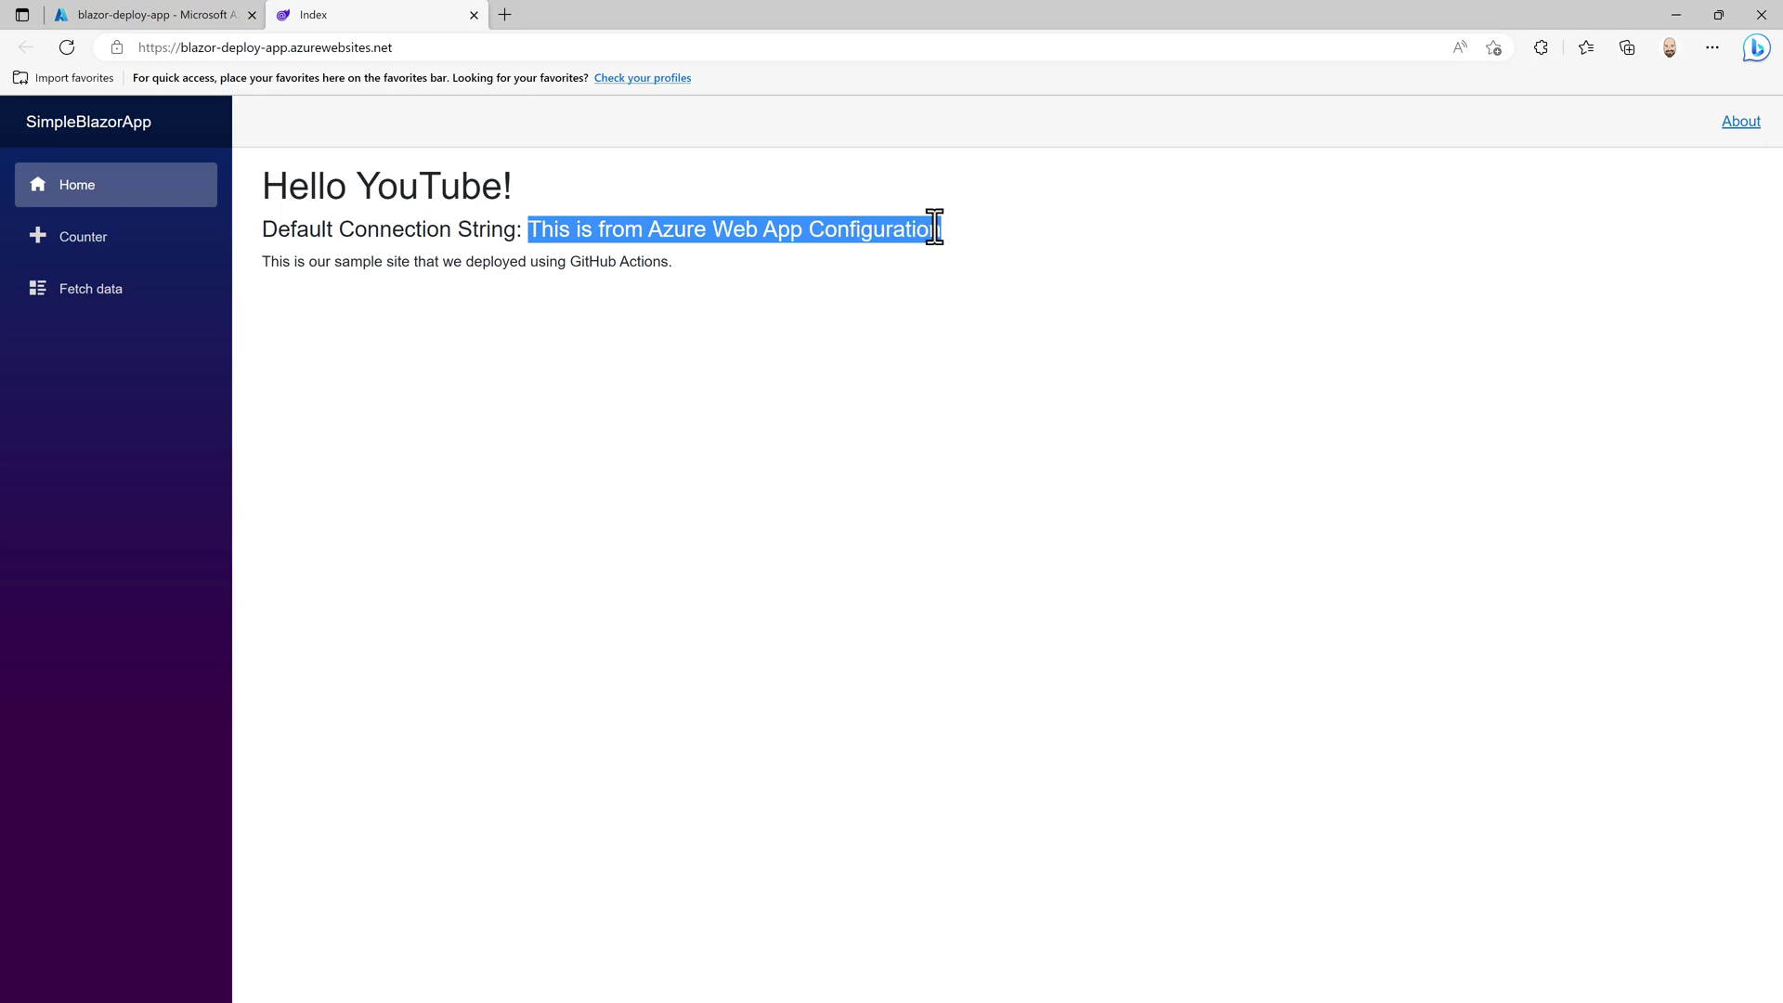
pyautogui.click(870, 240)
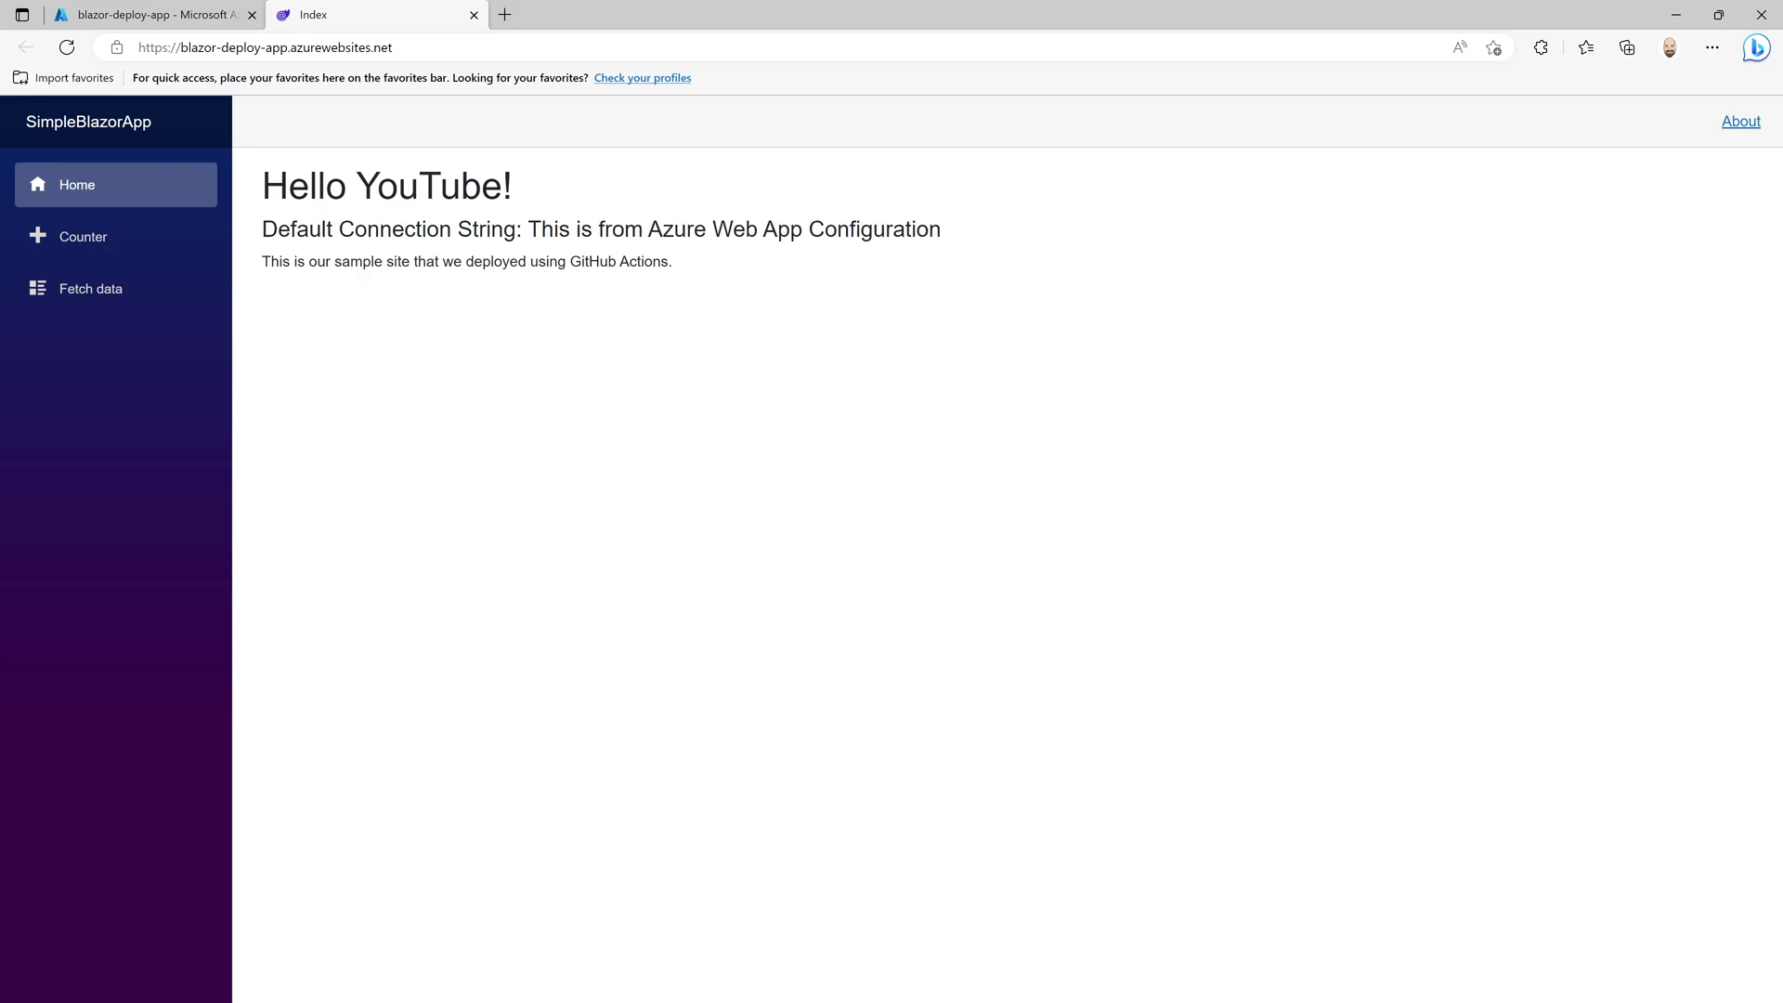
# Step: Maximize the GitHub repo window and open SimpleBlazorApp's appsettings.json
pyautogui.moveTo(1542, 199); pyautogui.dragTo(1301, 115)
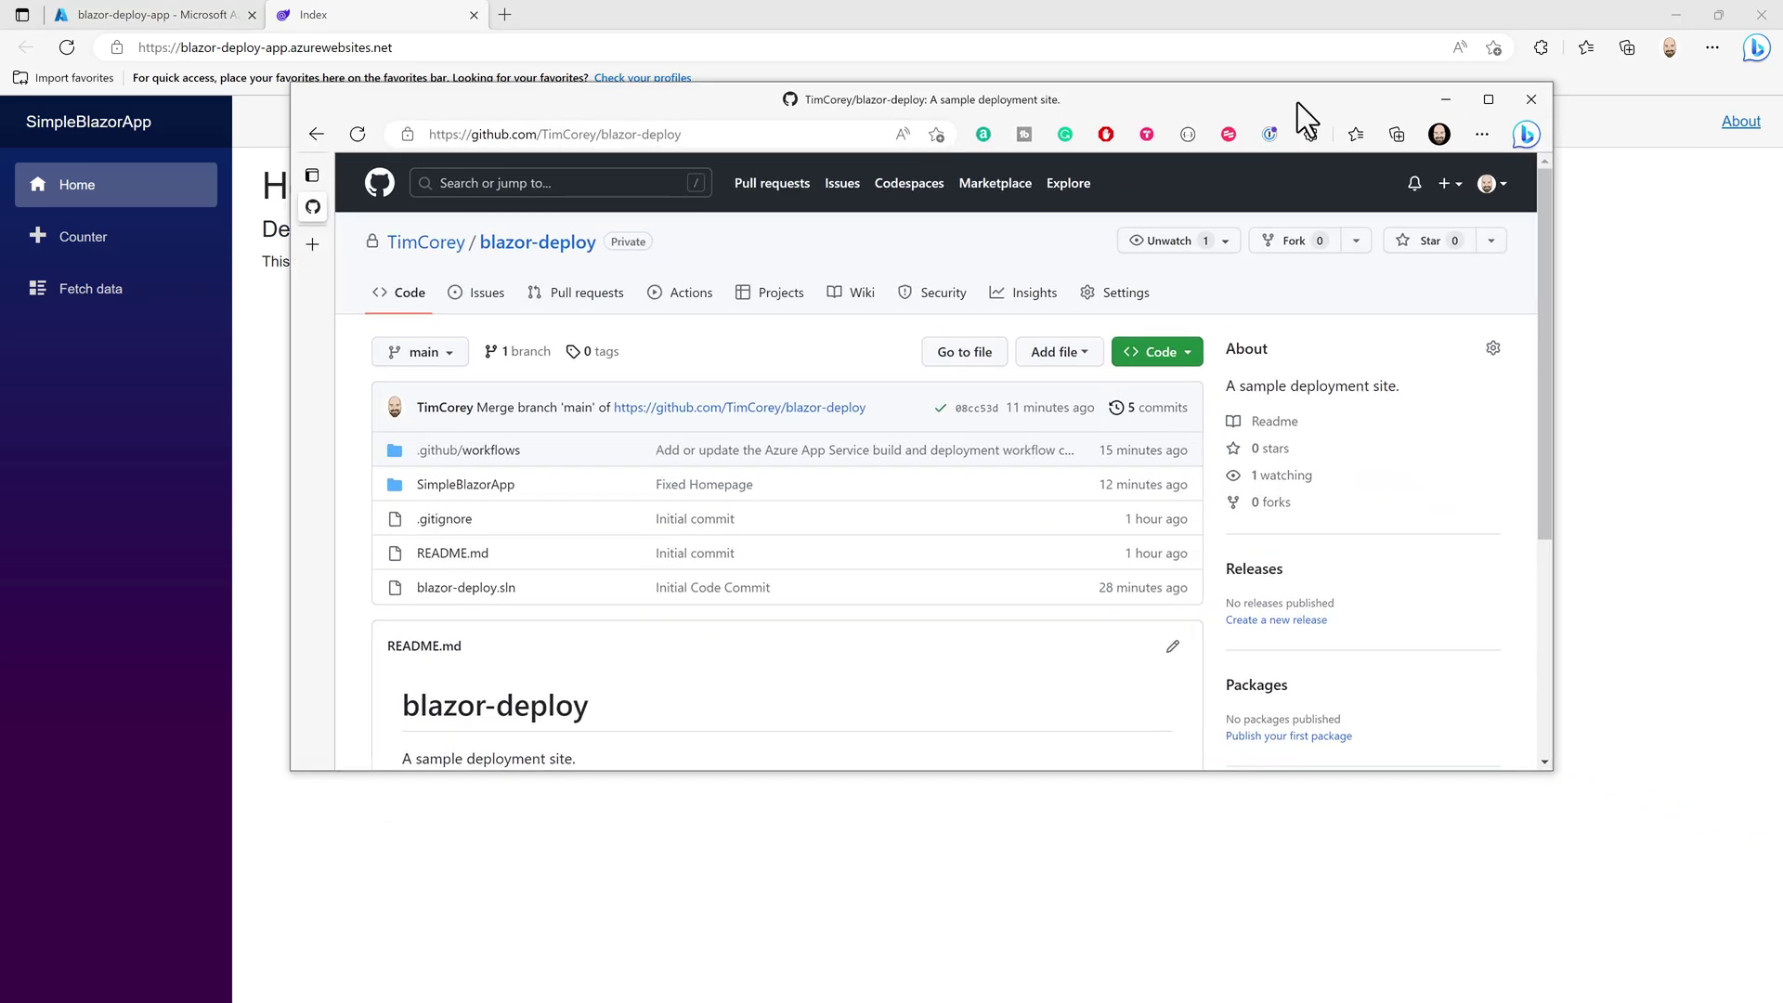
pyautogui.click(359, 134)
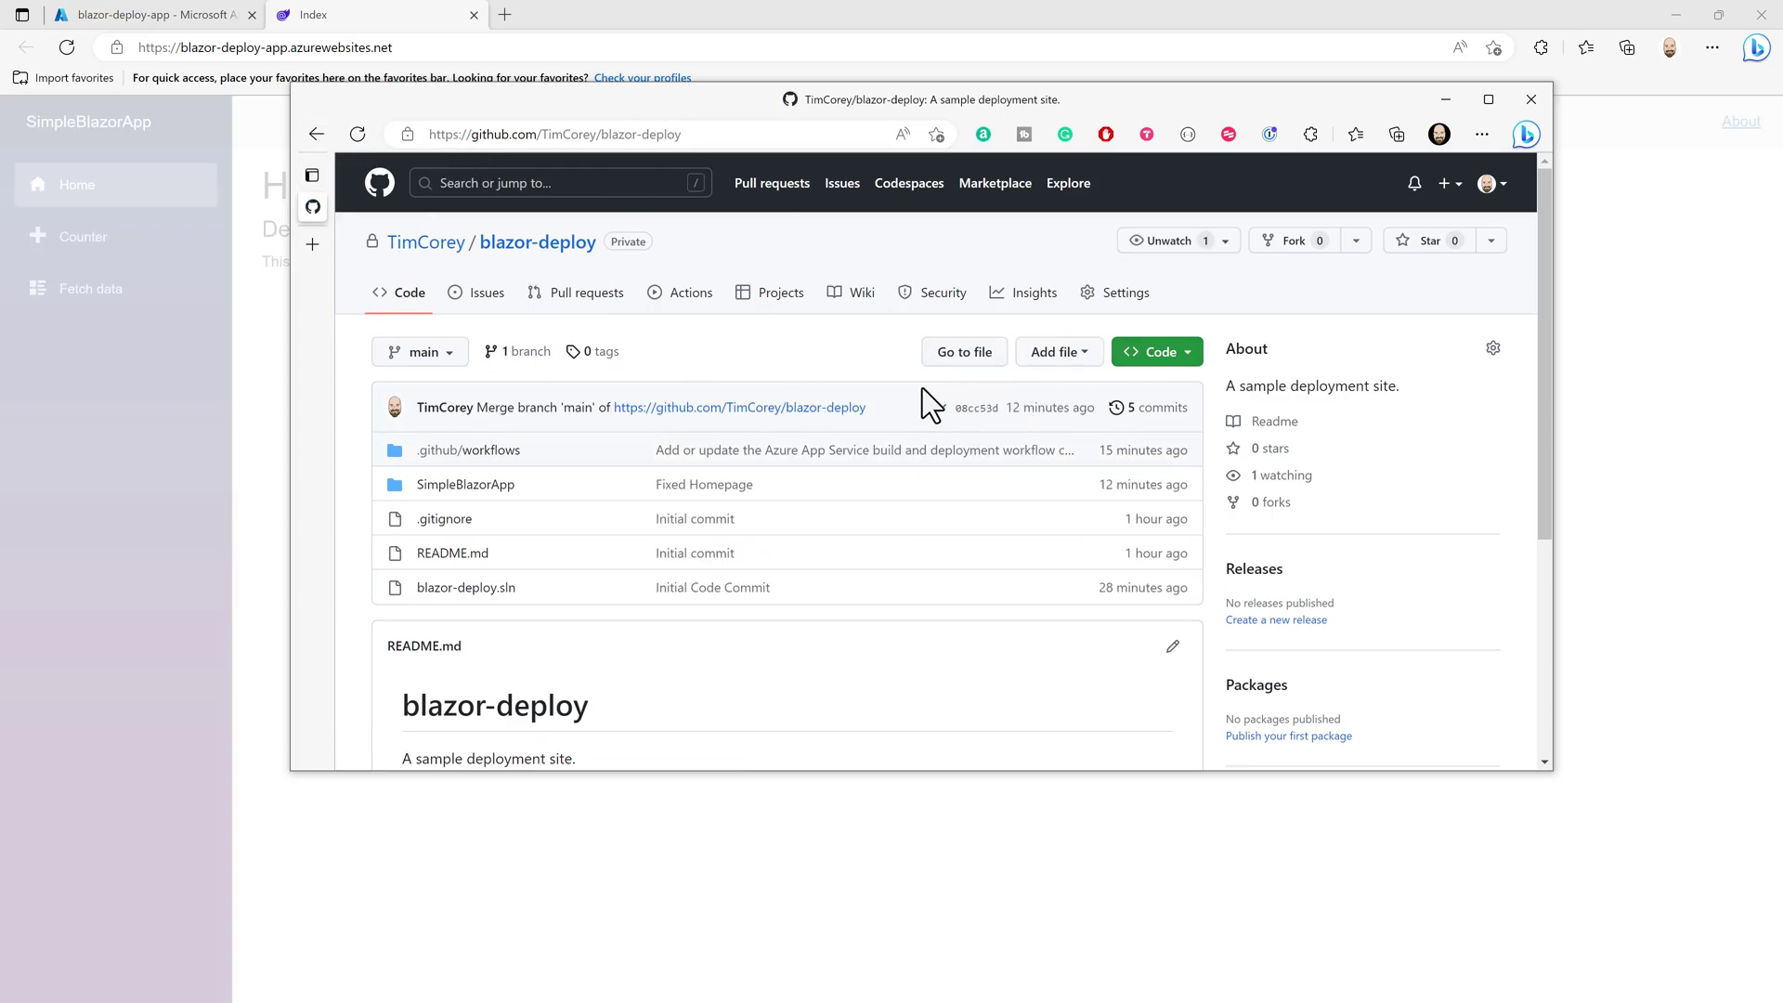
pyautogui.moveTo(615, 101); pyautogui.dragTo(1552, 190)
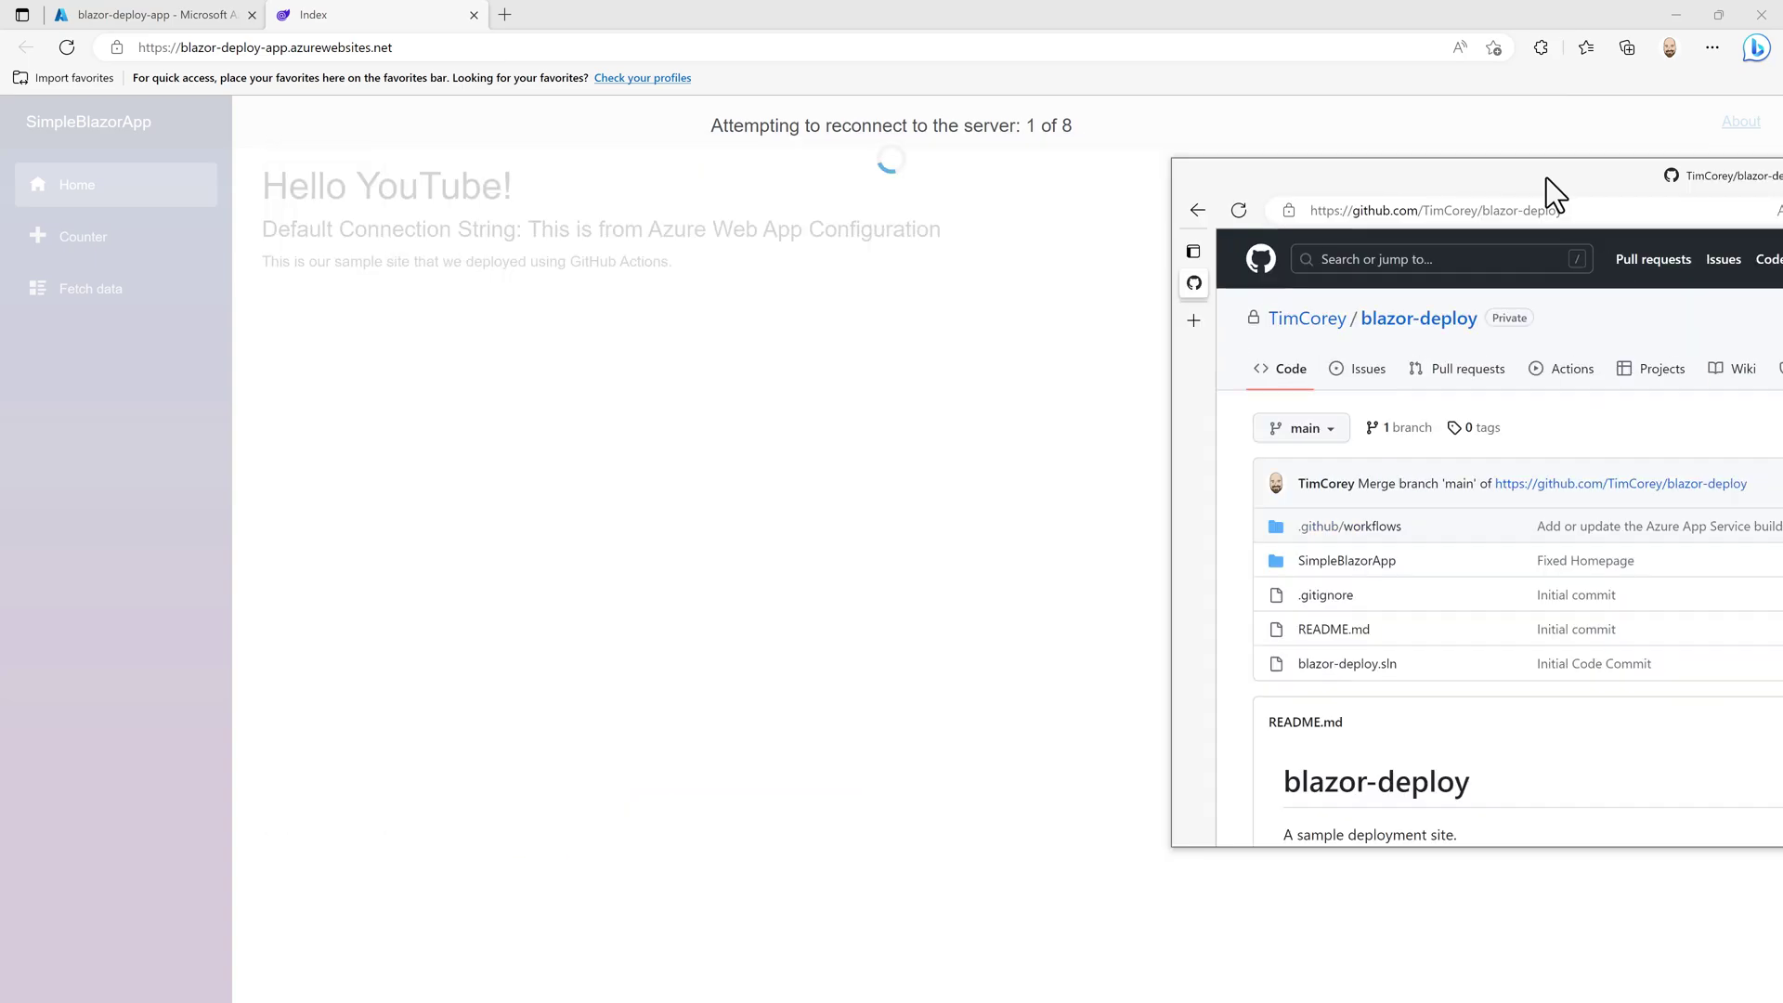
pyautogui.click(896, 129)
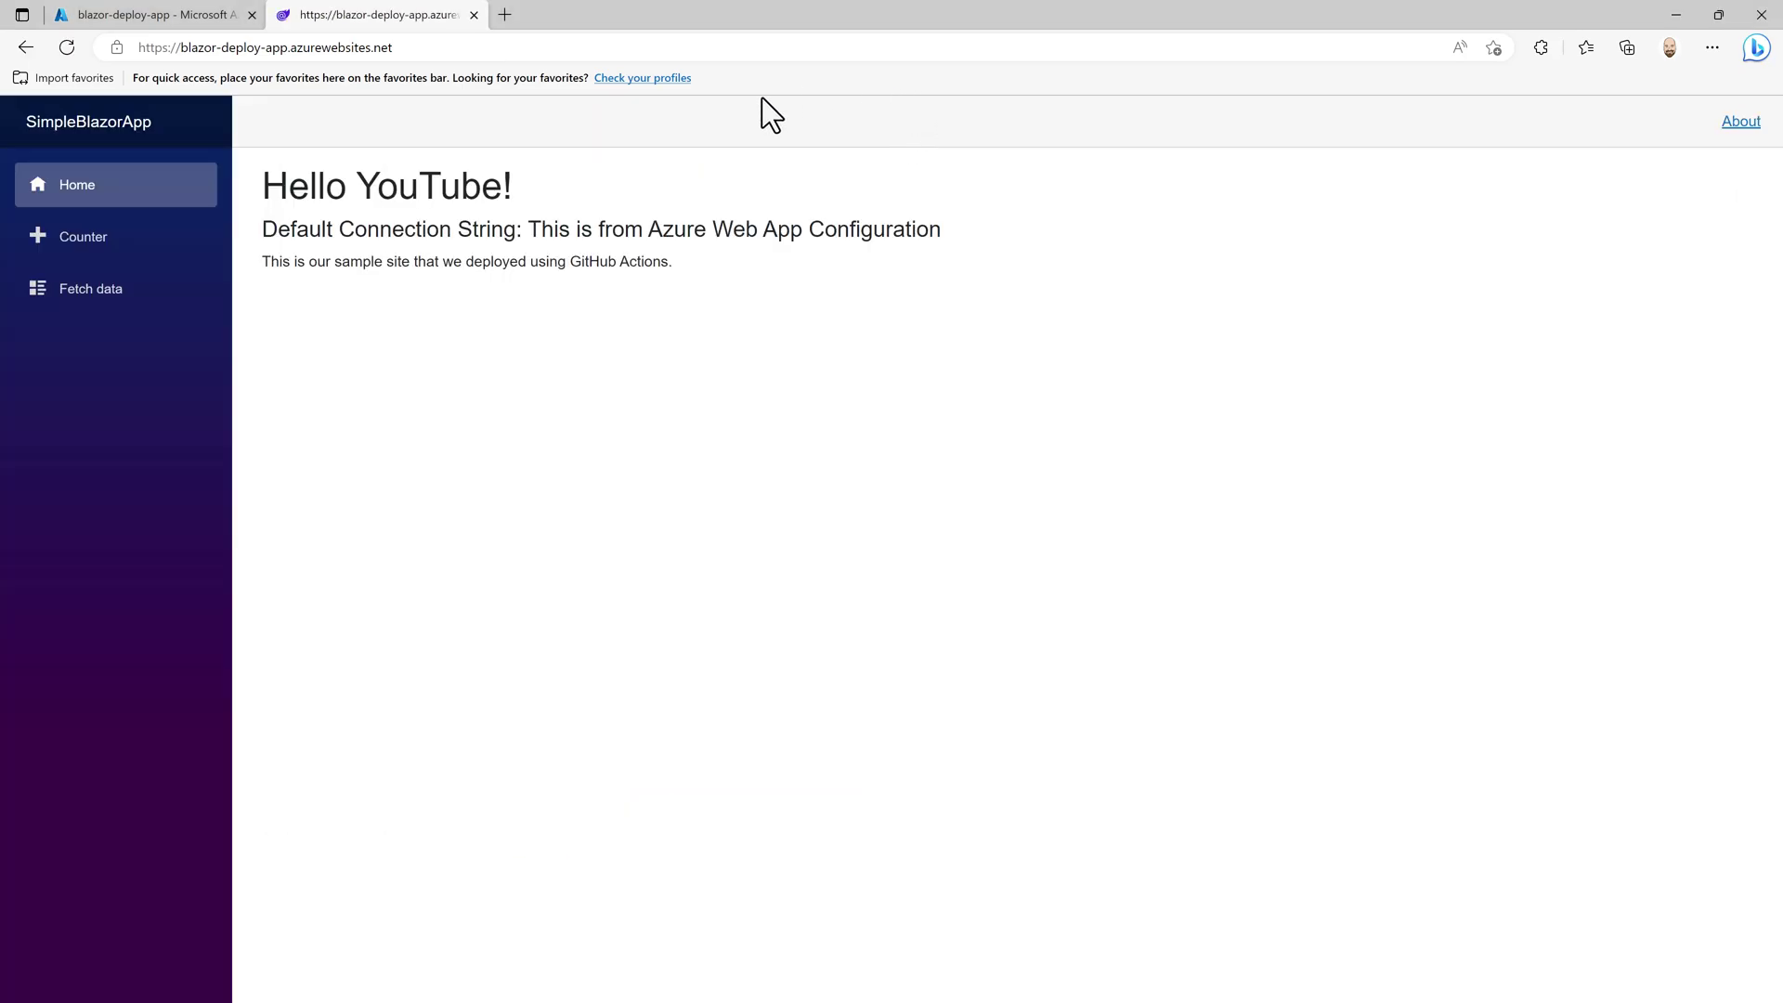
pyautogui.moveTo(1393, 264); pyautogui.dragTo(561, 183)
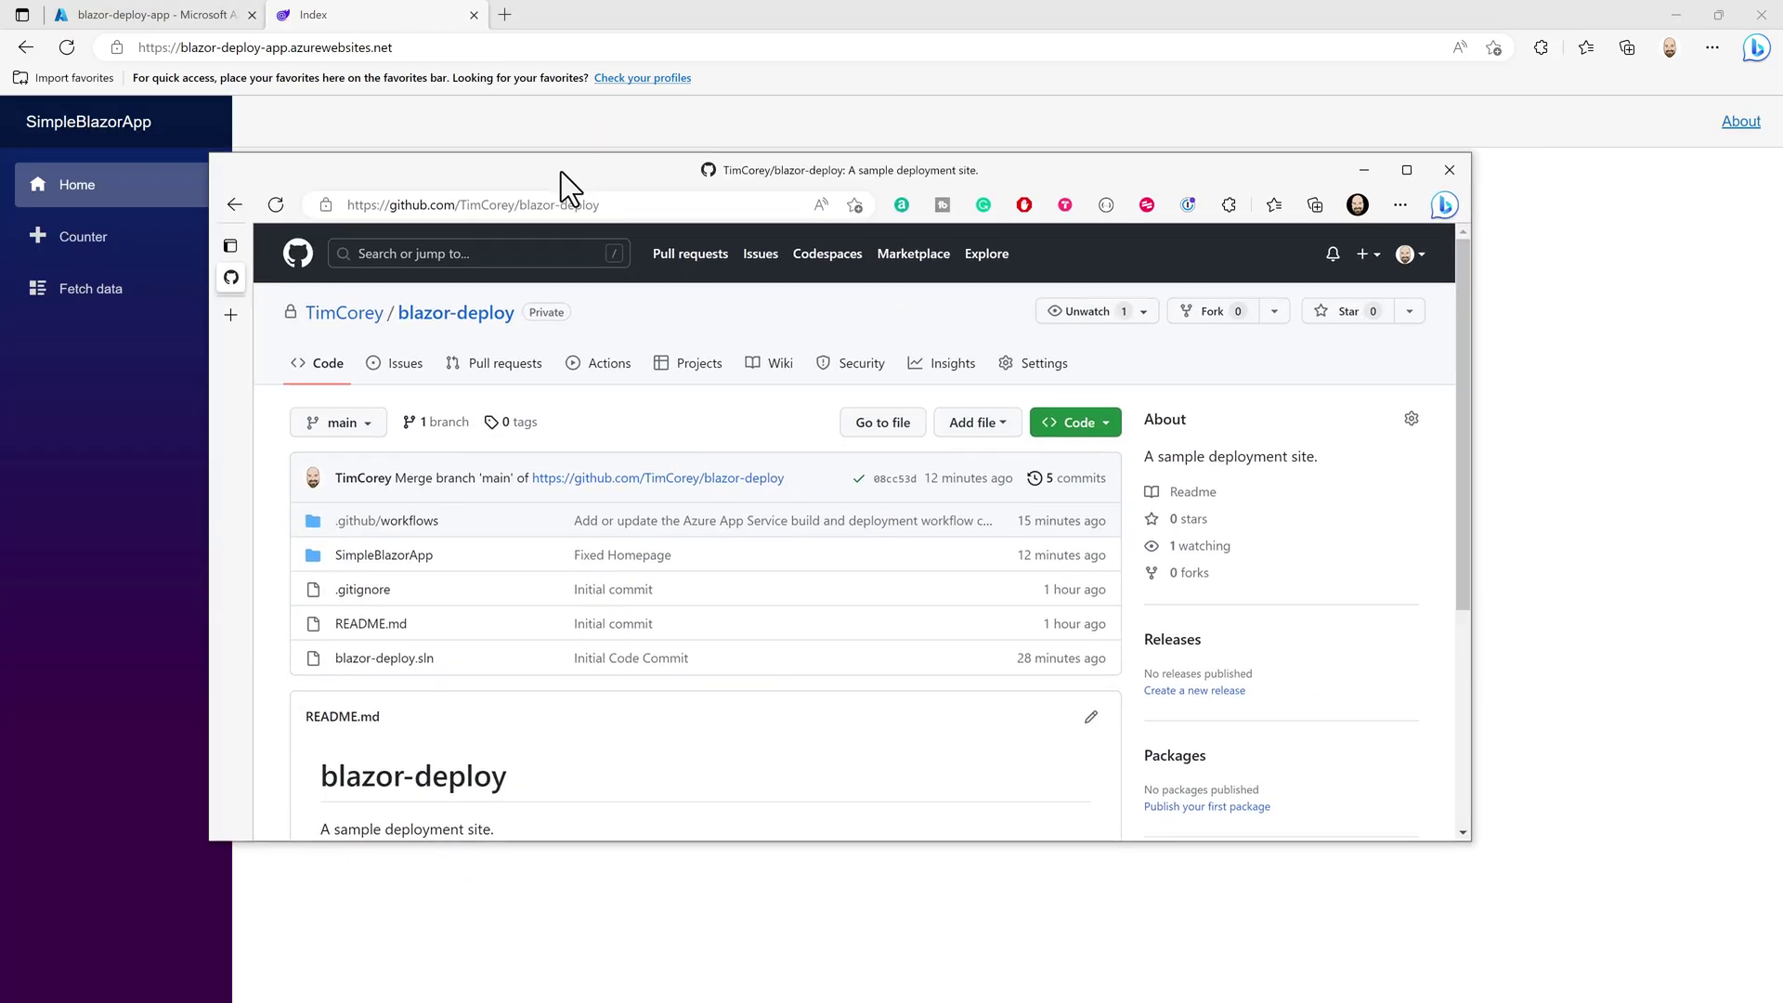
pyautogui.doubleClick(562, 183)
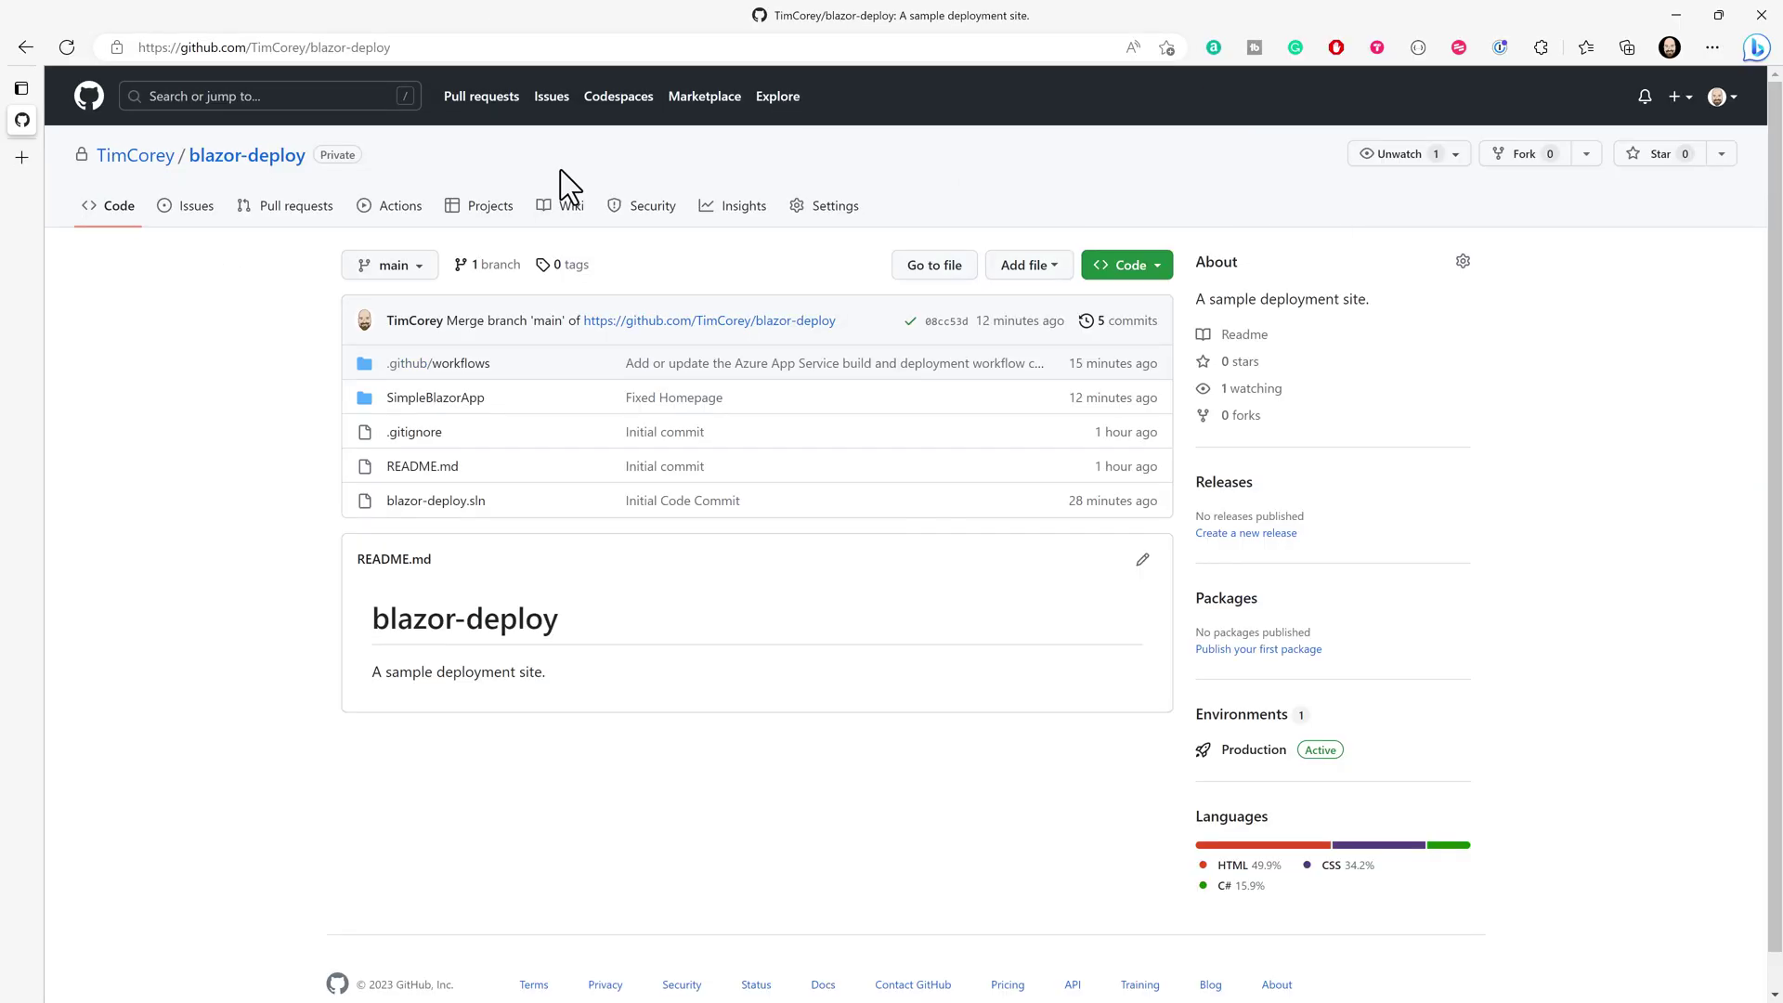
pyautogui.click(418, 400)
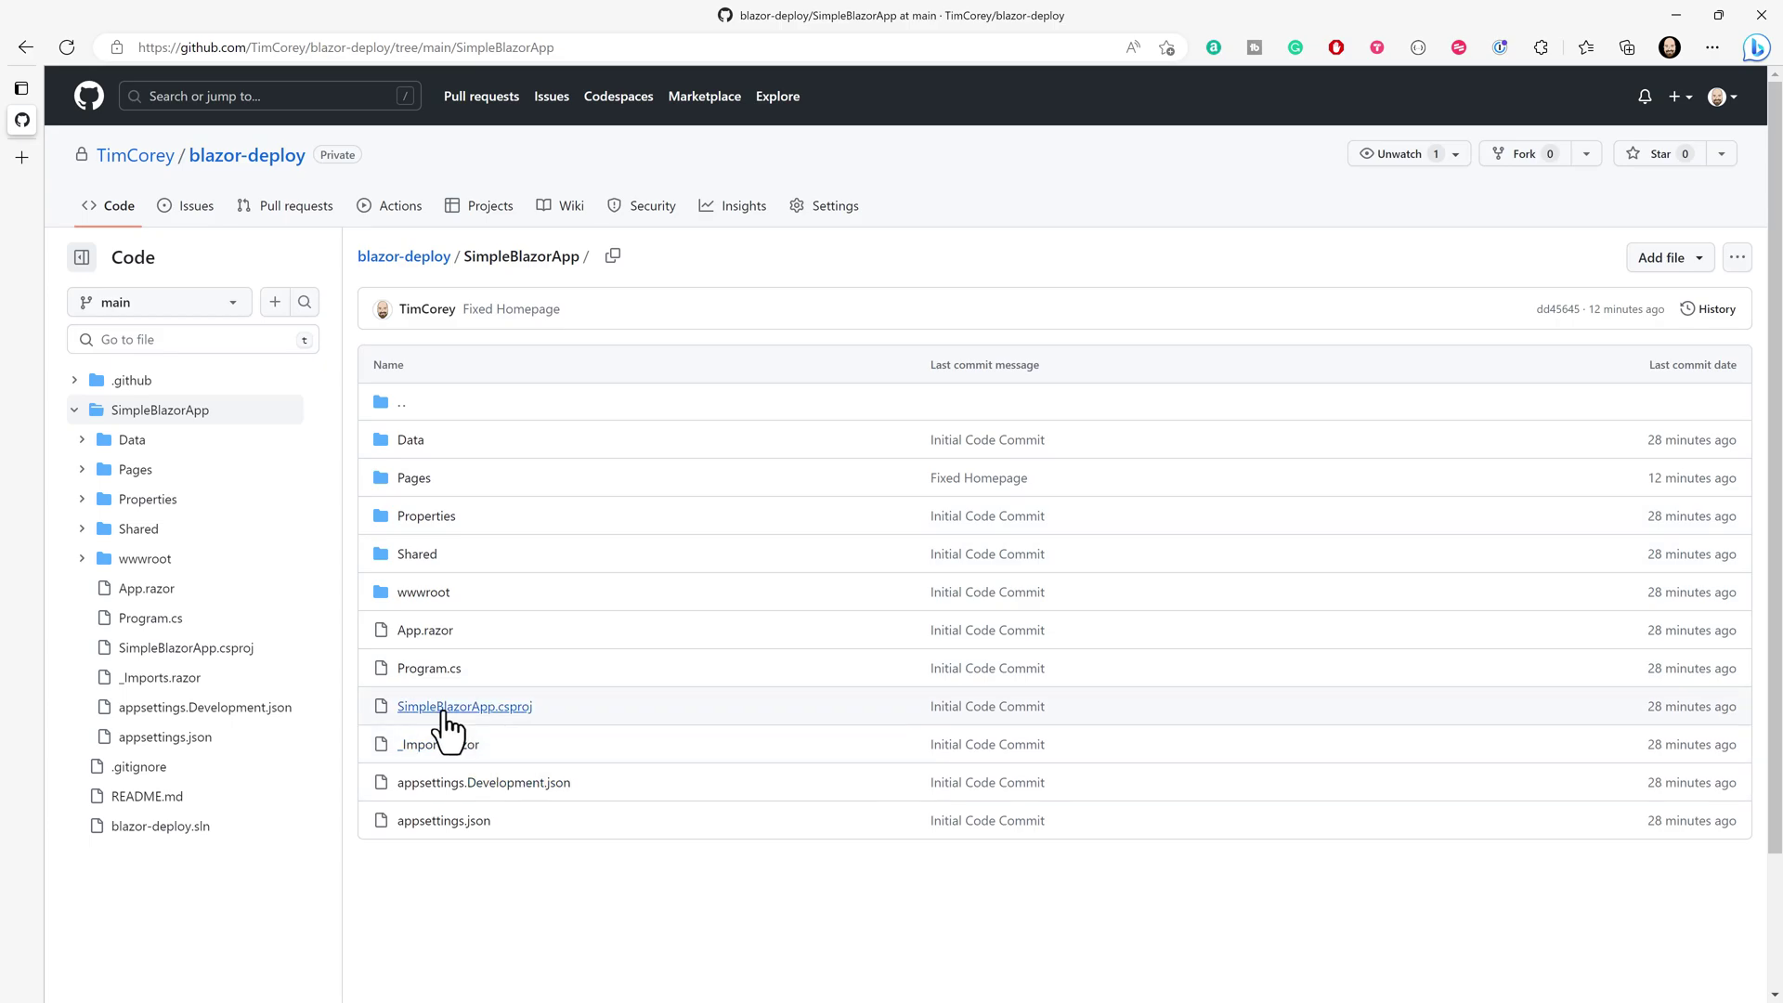
pyautogui.click(443, 822)
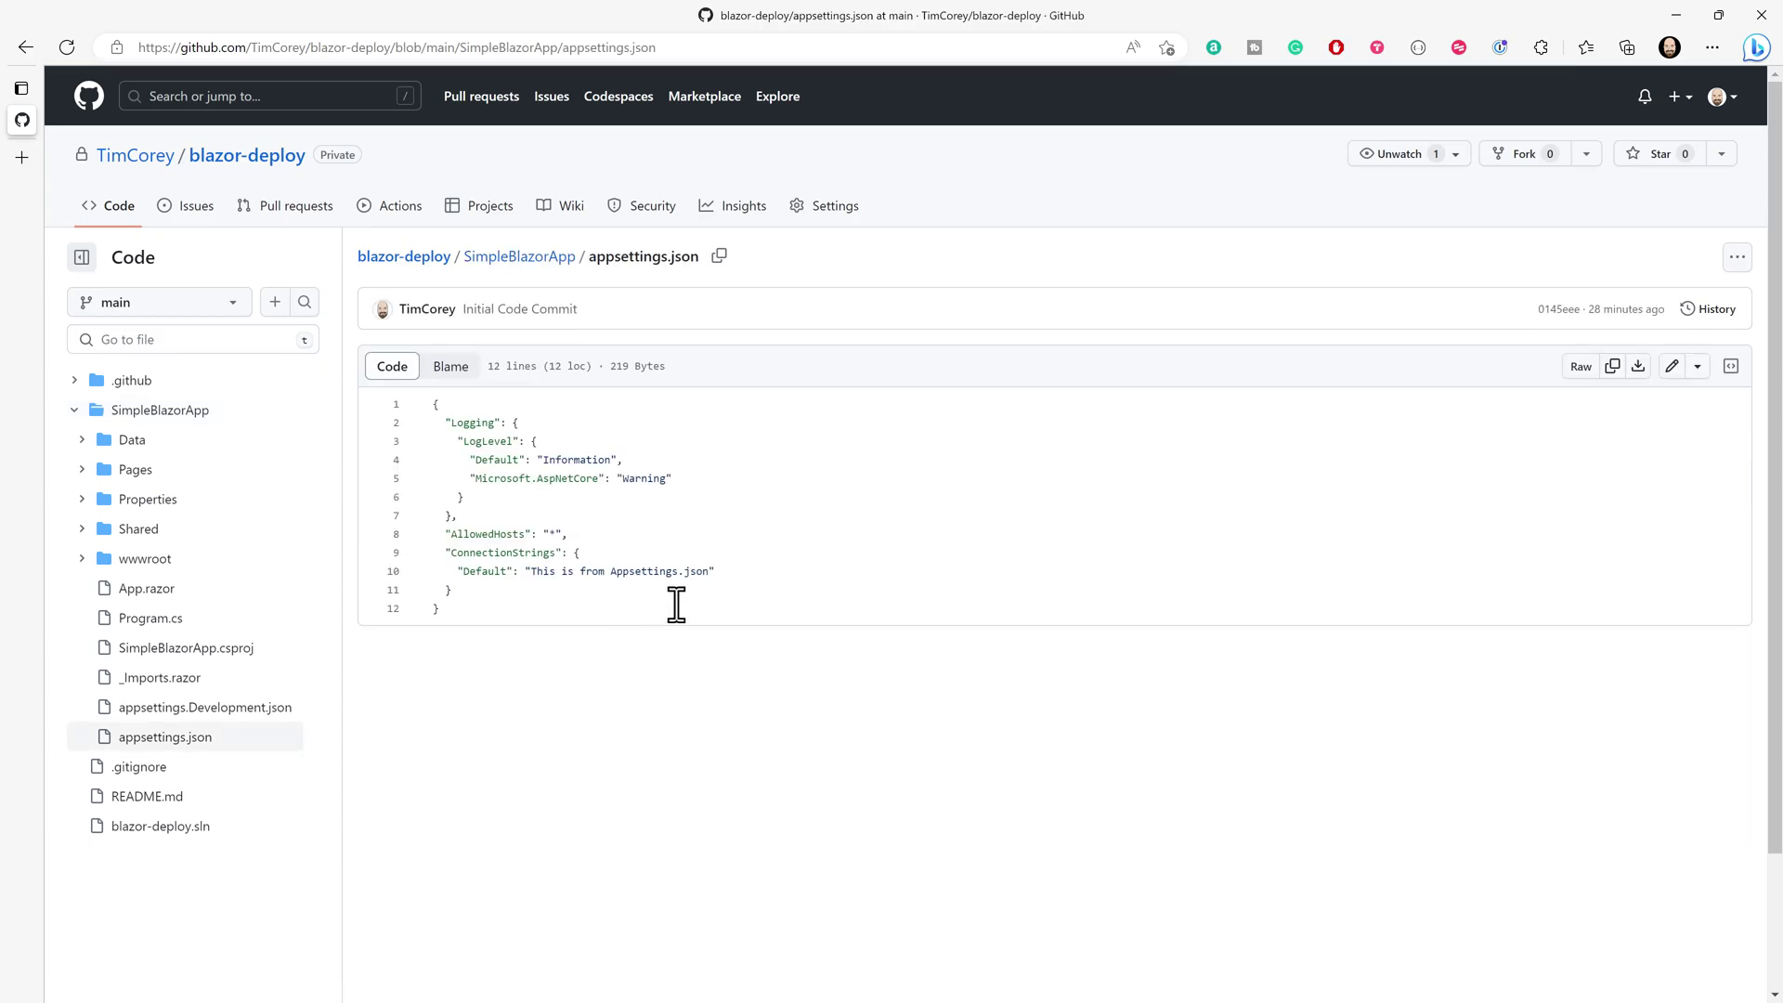
# Step: Compare appsettings.json's Default value with the live site's Azure value, then return to Azure
pyautogui.moveTo(707, 571); pyautogui.dragTo(547, 579)
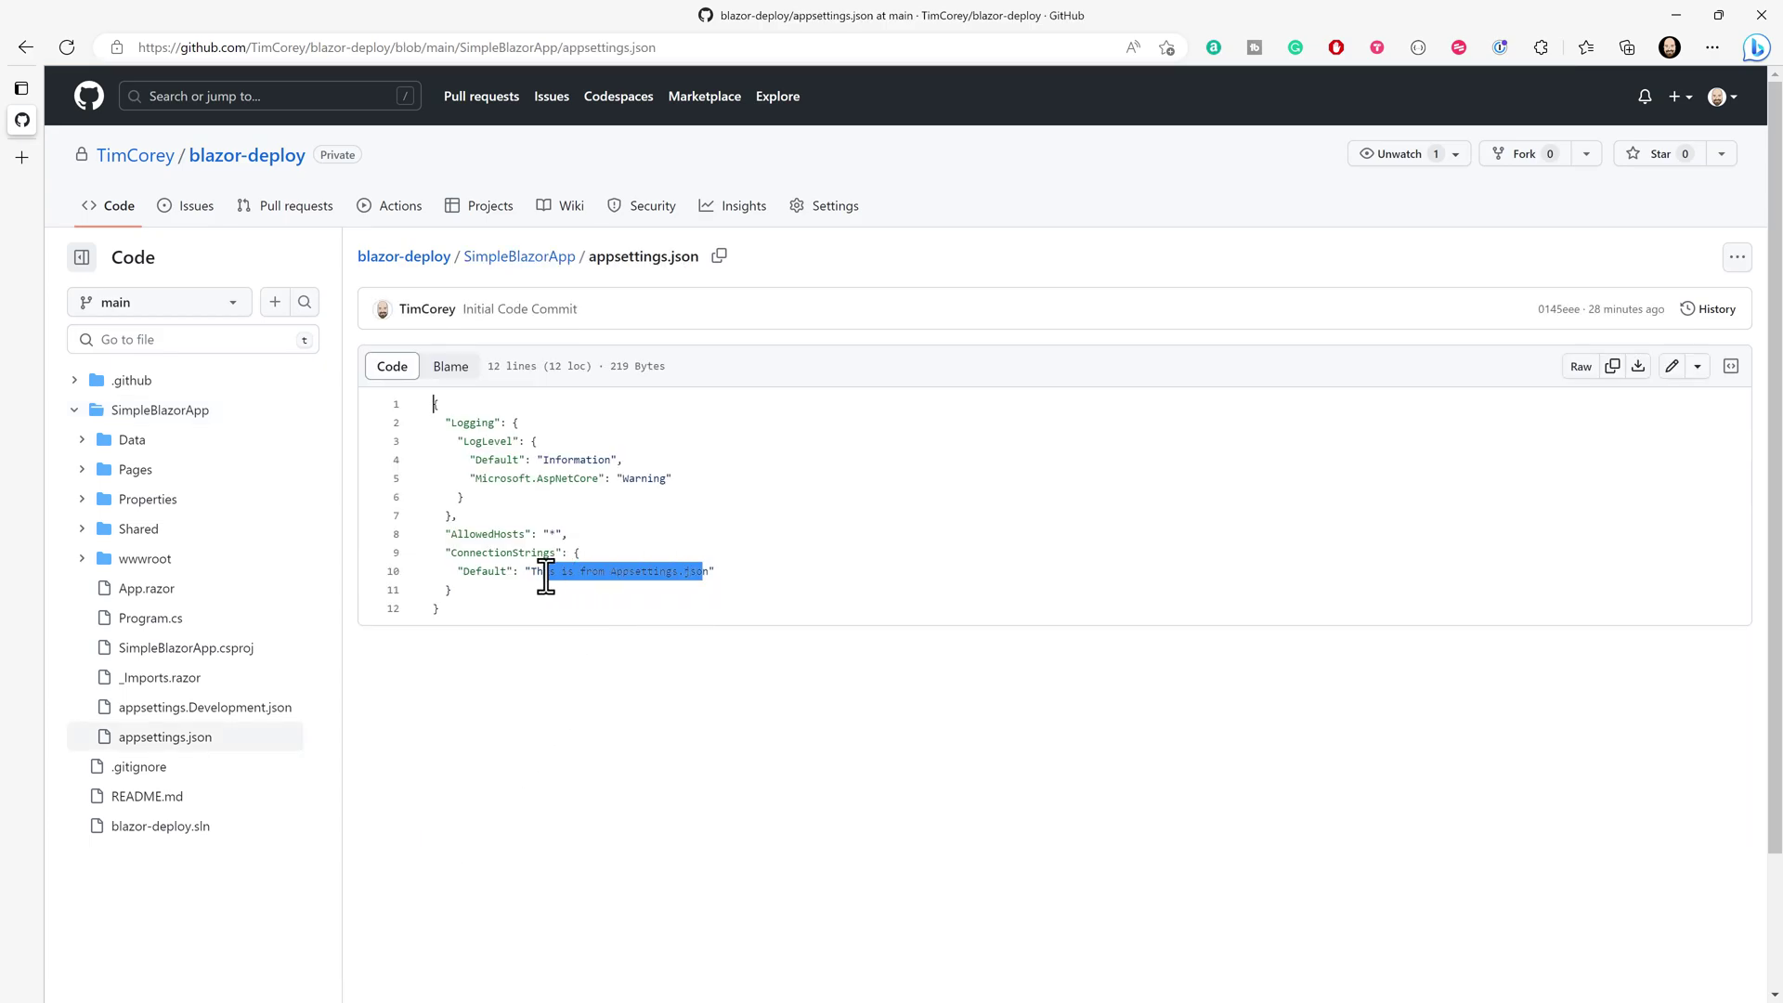
pyautogui.click(717, 591)
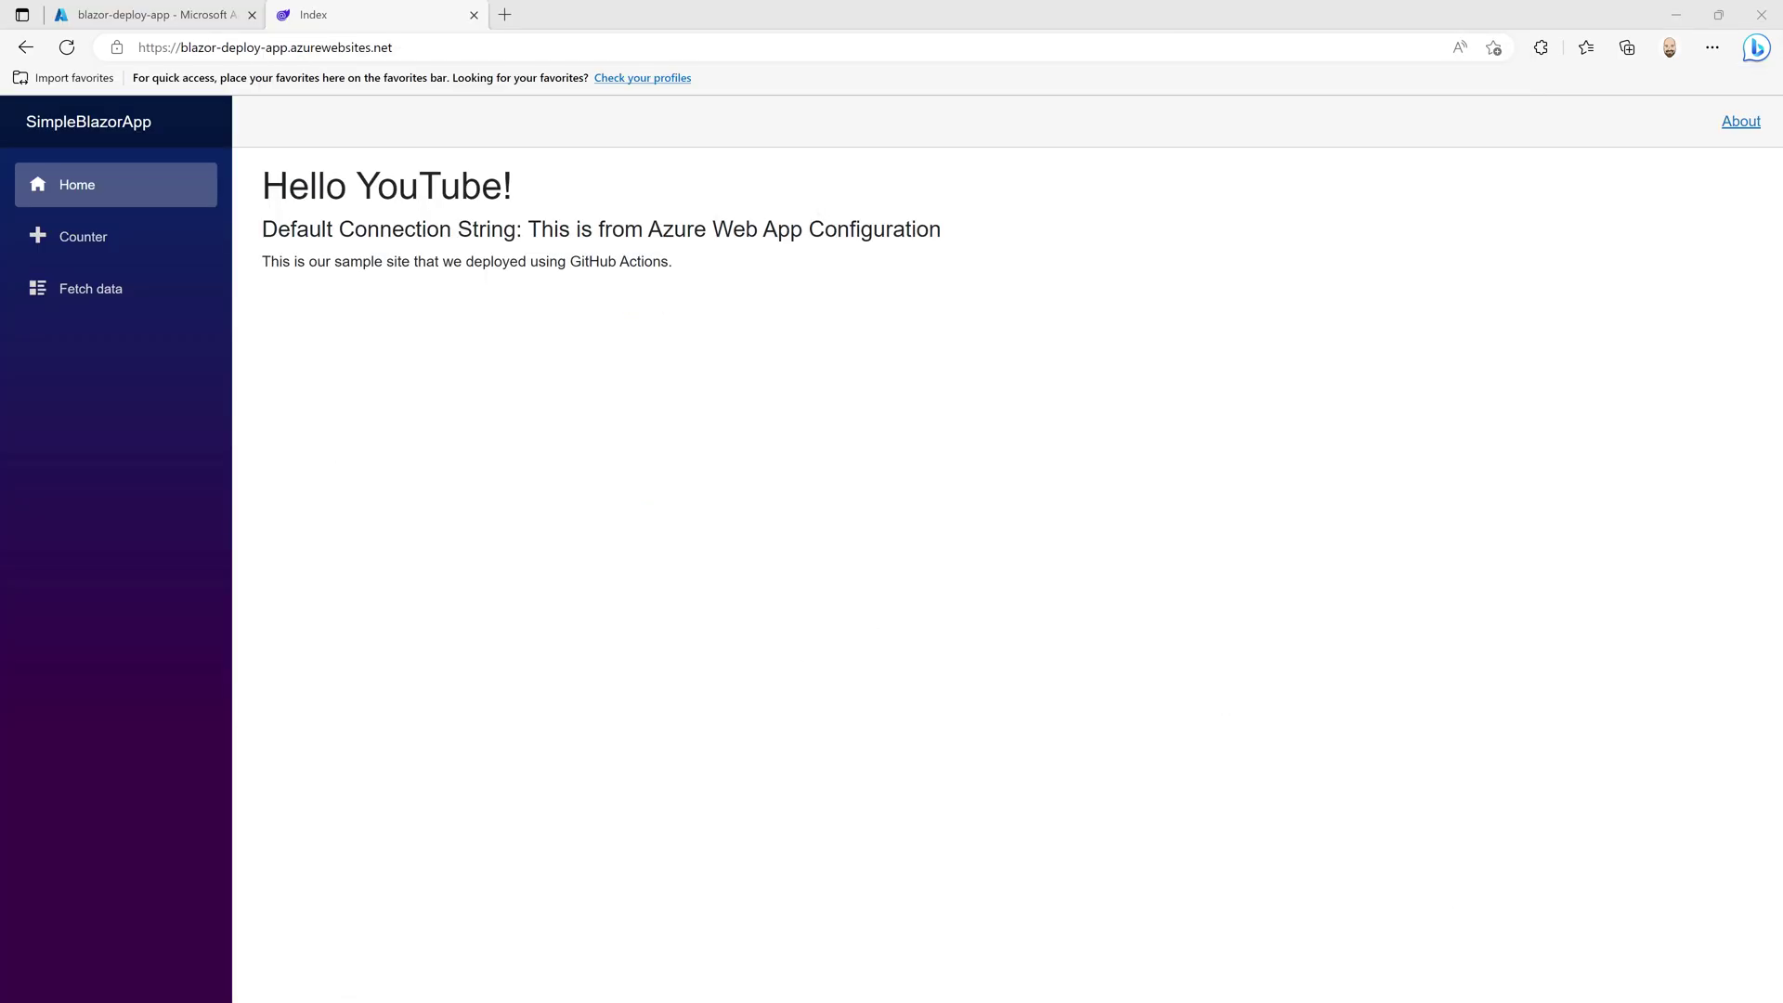
pyautogui.moveTo(943, 230); pyautogui.dragTo(663, 237)
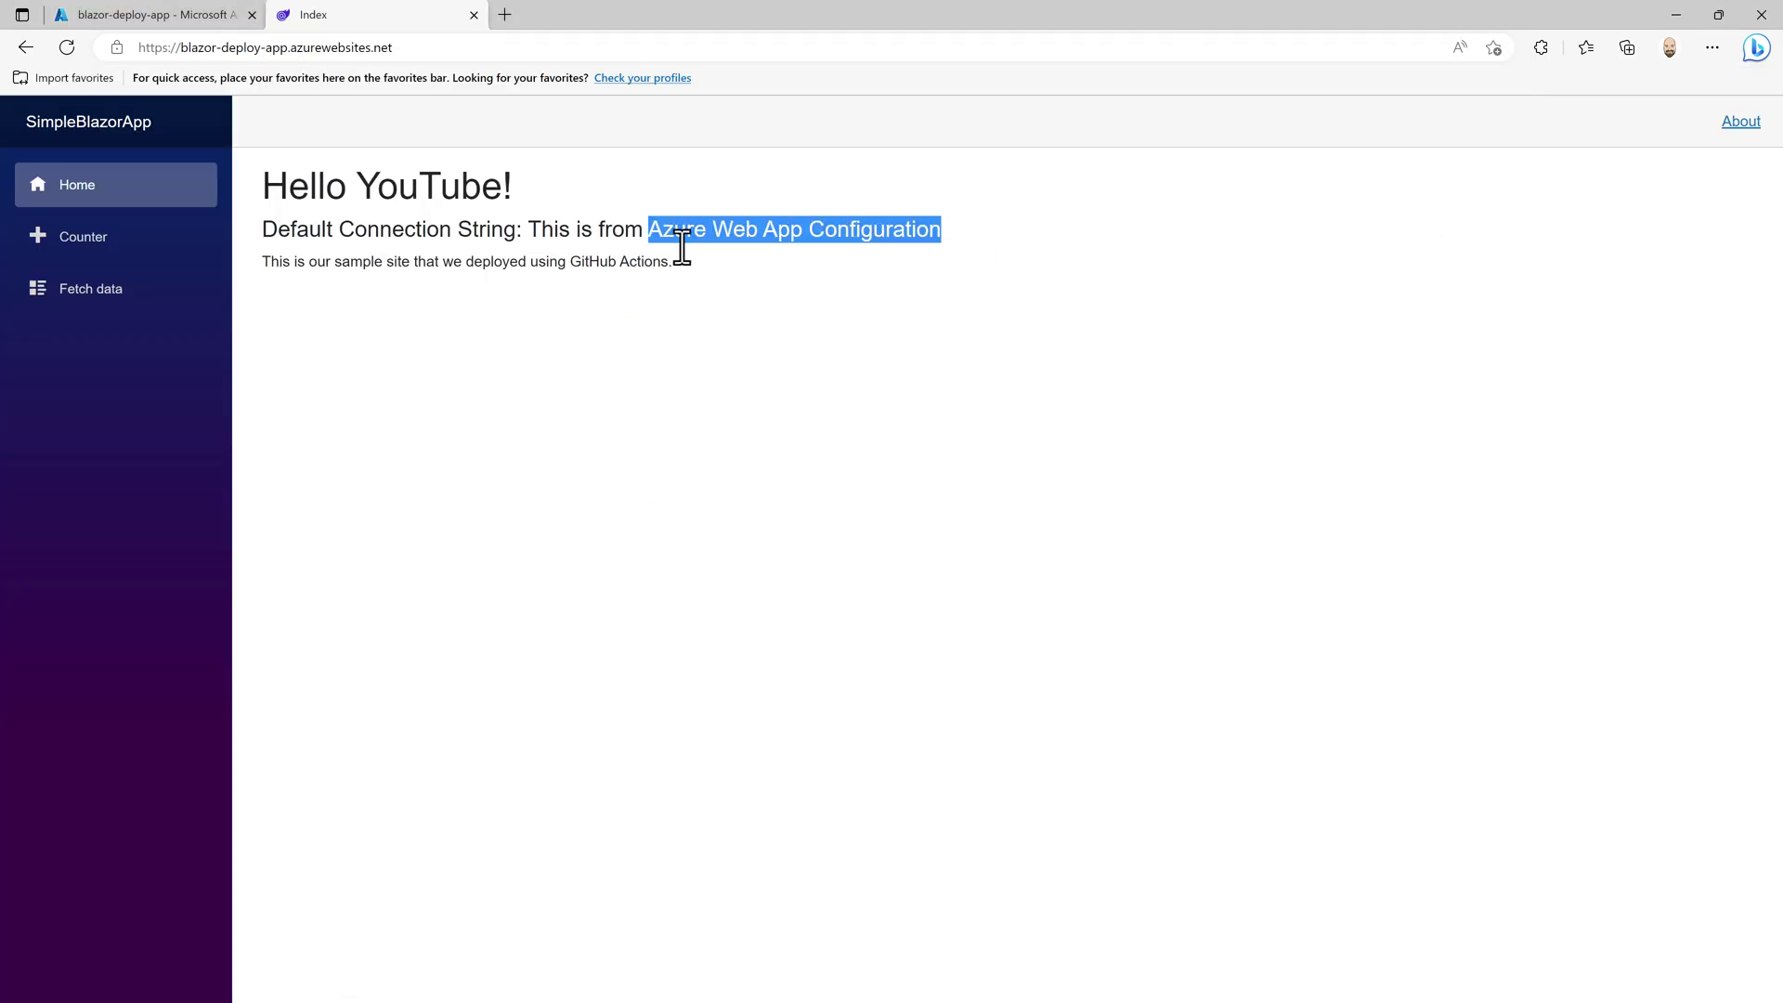
pyautogui.click(734, 281)
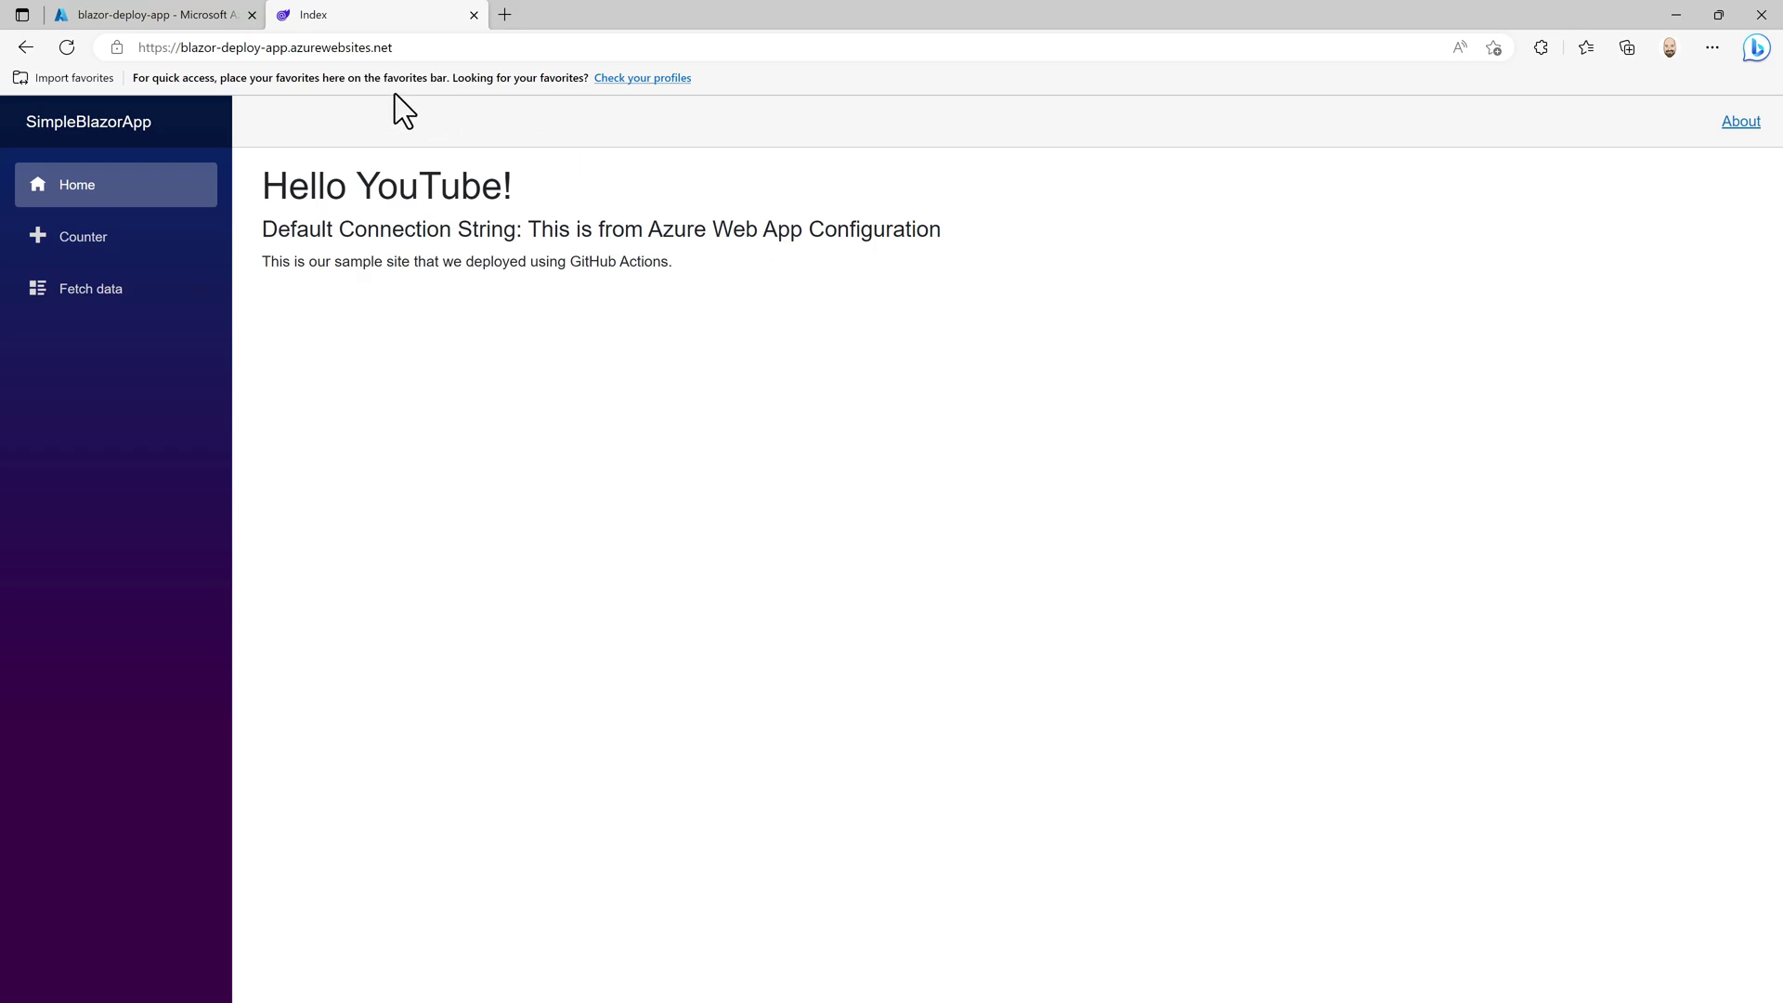
pyautogui.click(151, 16)
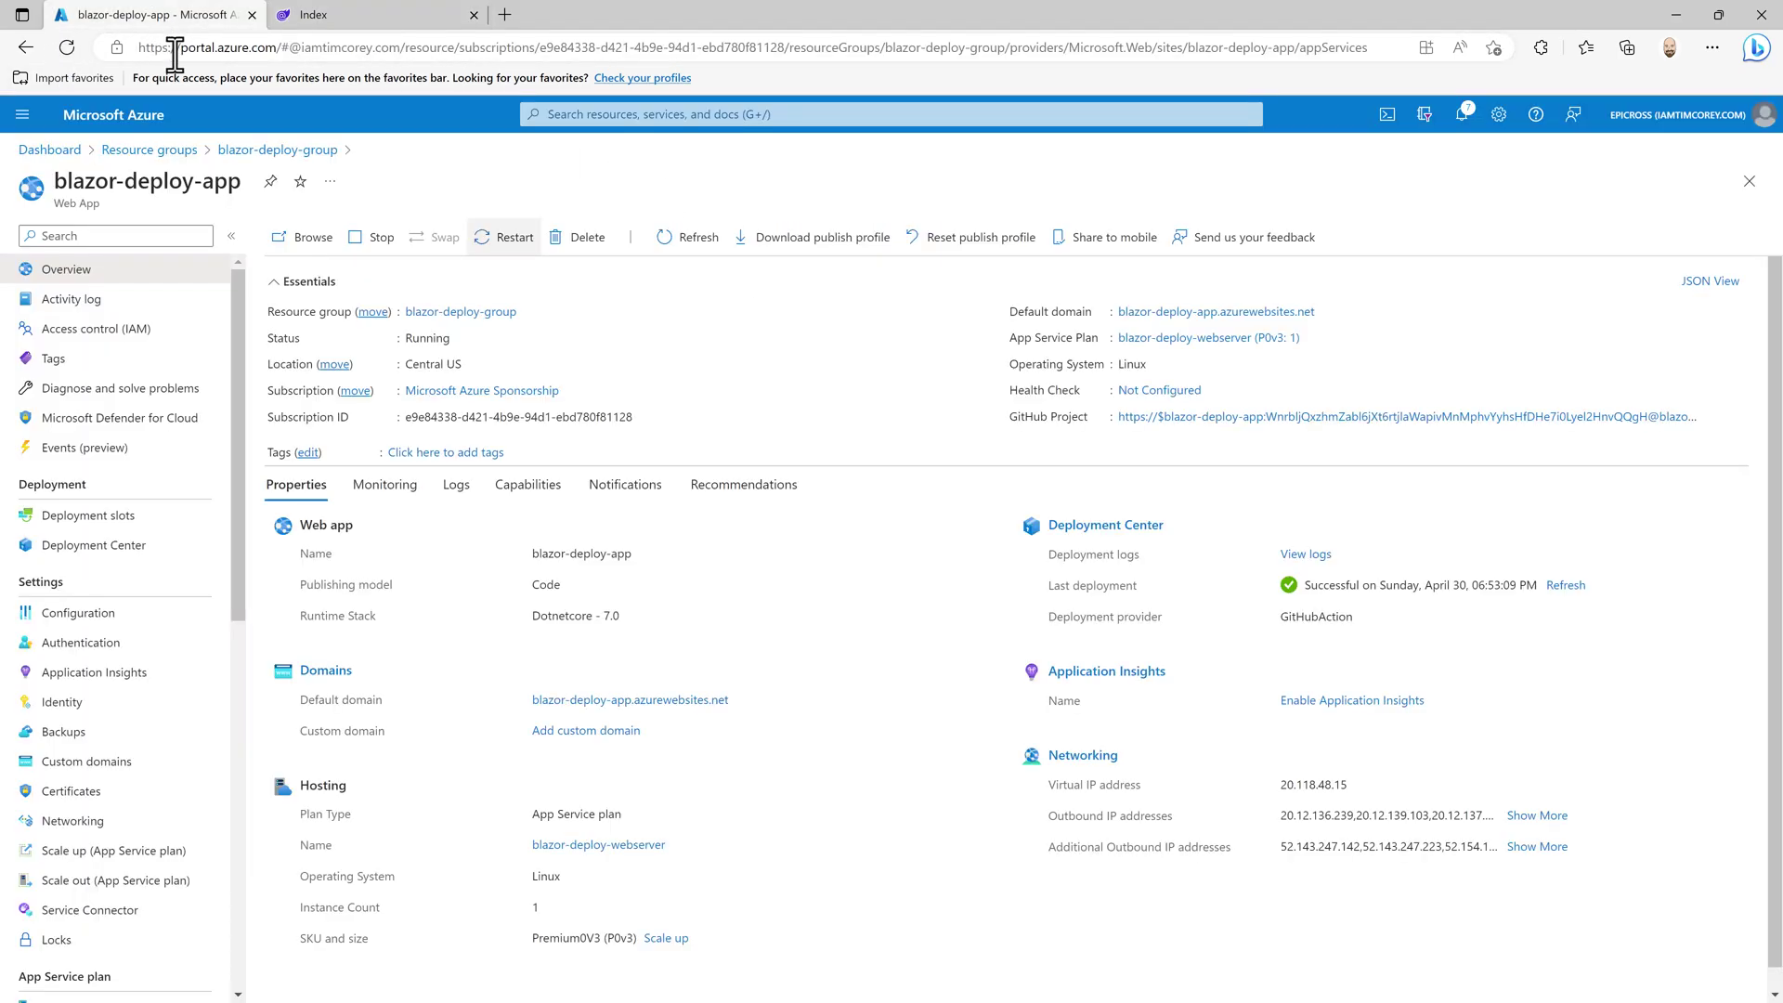
# Step: Open Configuration, reload the live site to recheck its connection string, then return to Azure
pyautogui.click(102, 621)
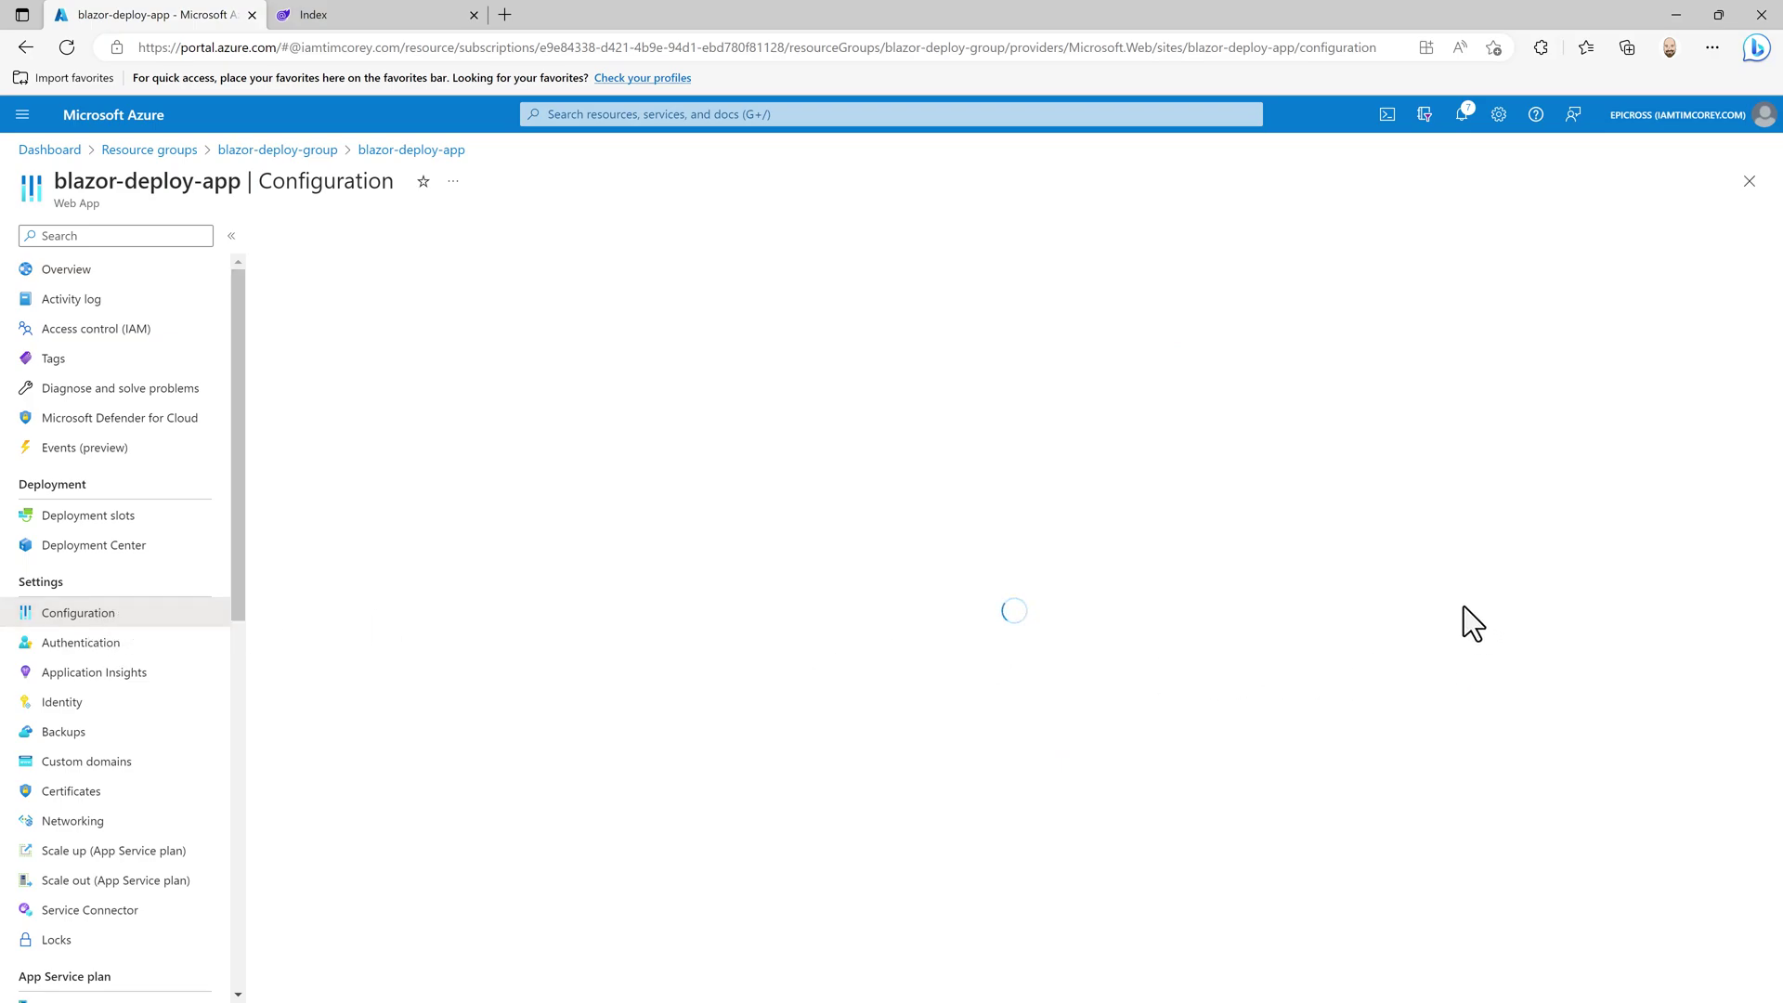
pyautogui.click(280, 17)
pyautogui.click(65, 46)
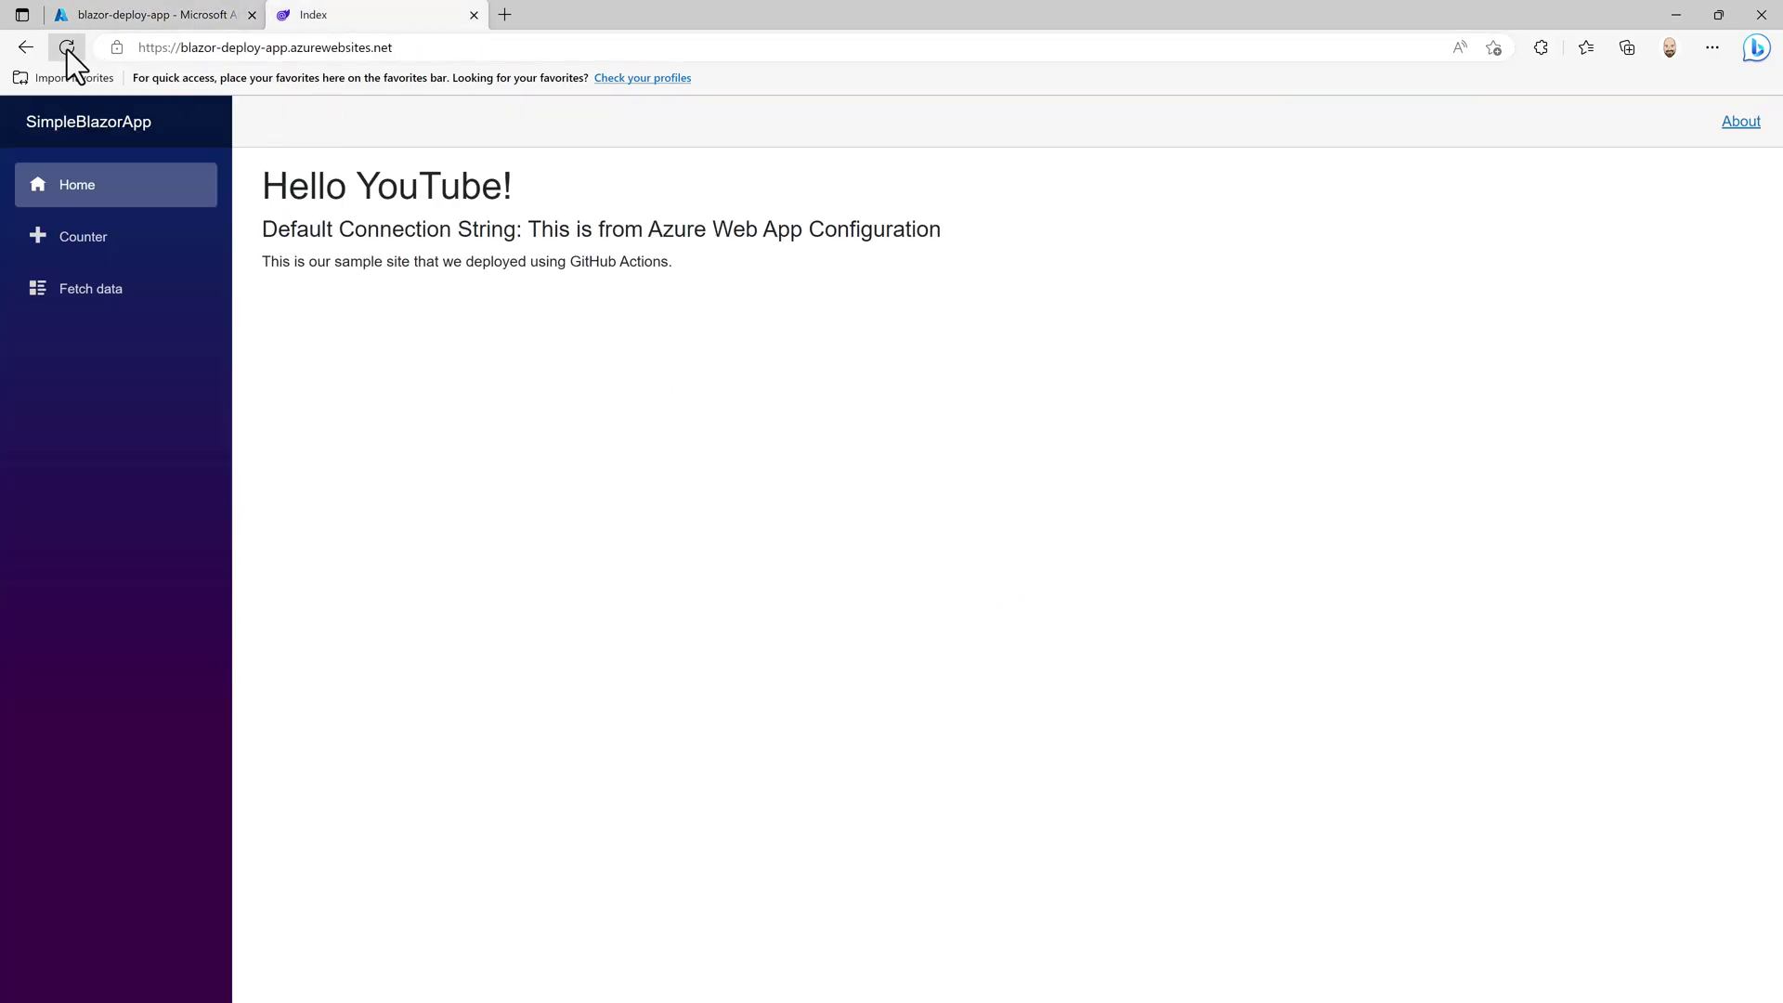
pyautogui.moveTo(944, 230); pyautogui.dragTo(543, 228)
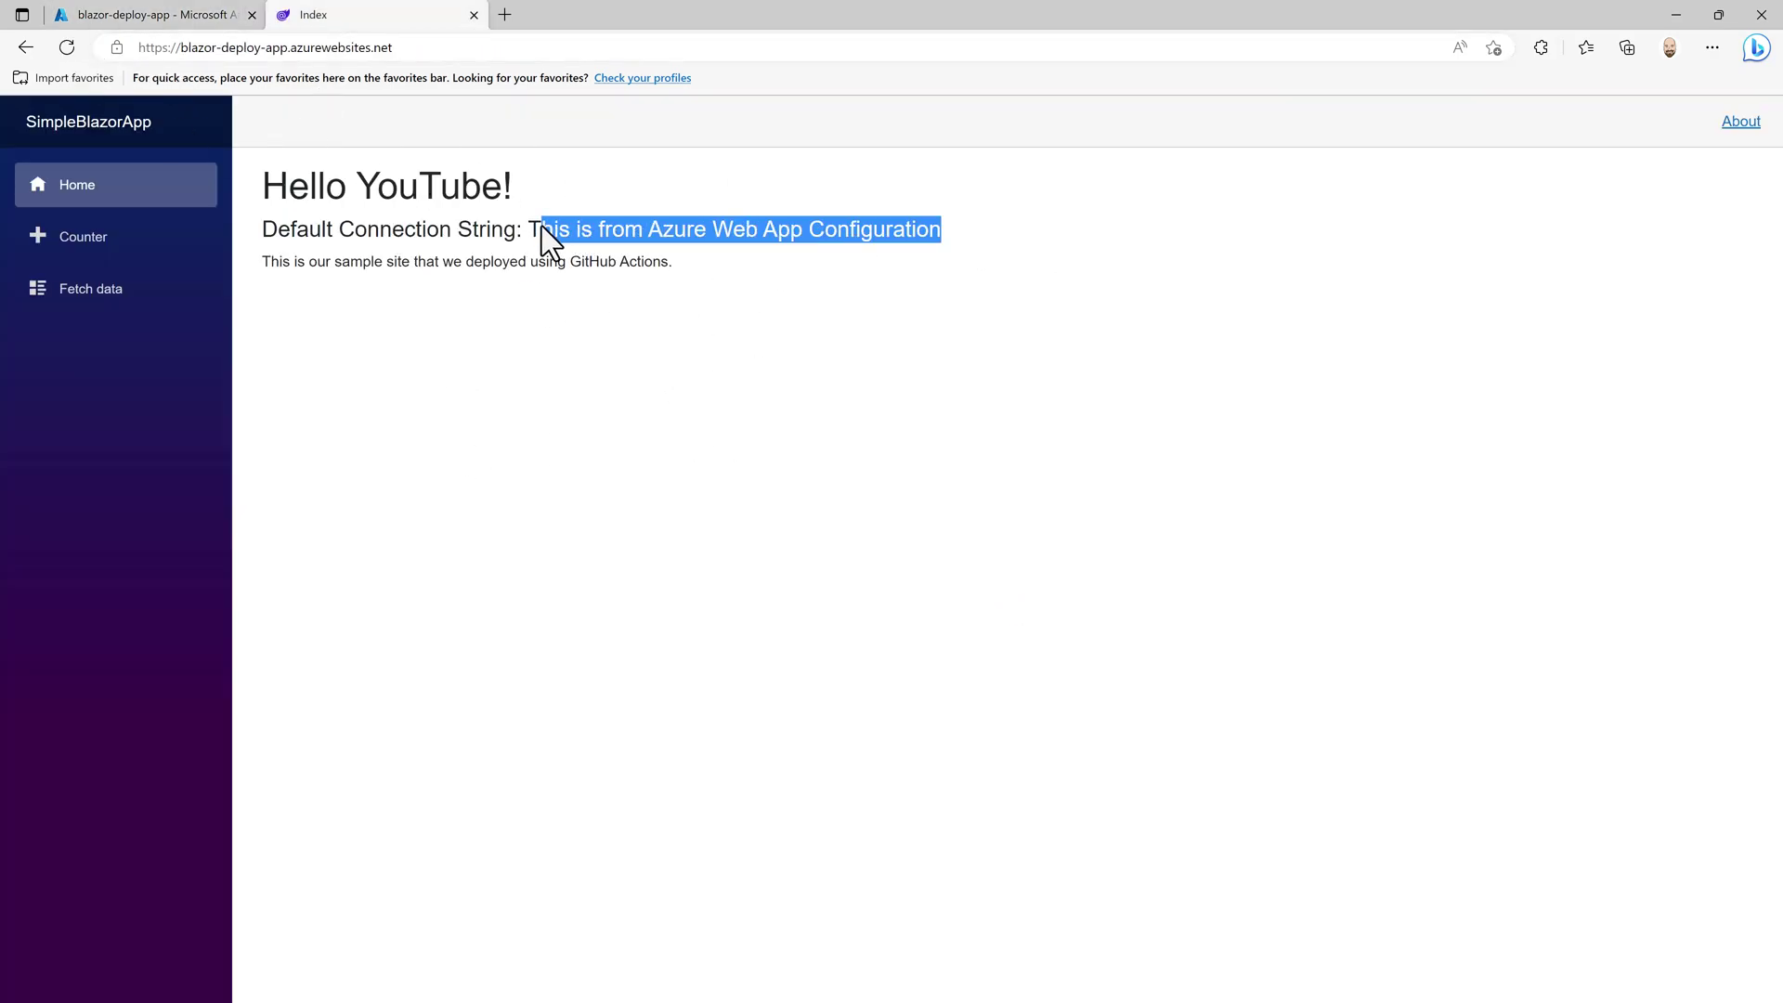
pyautogui.click(154, 16)
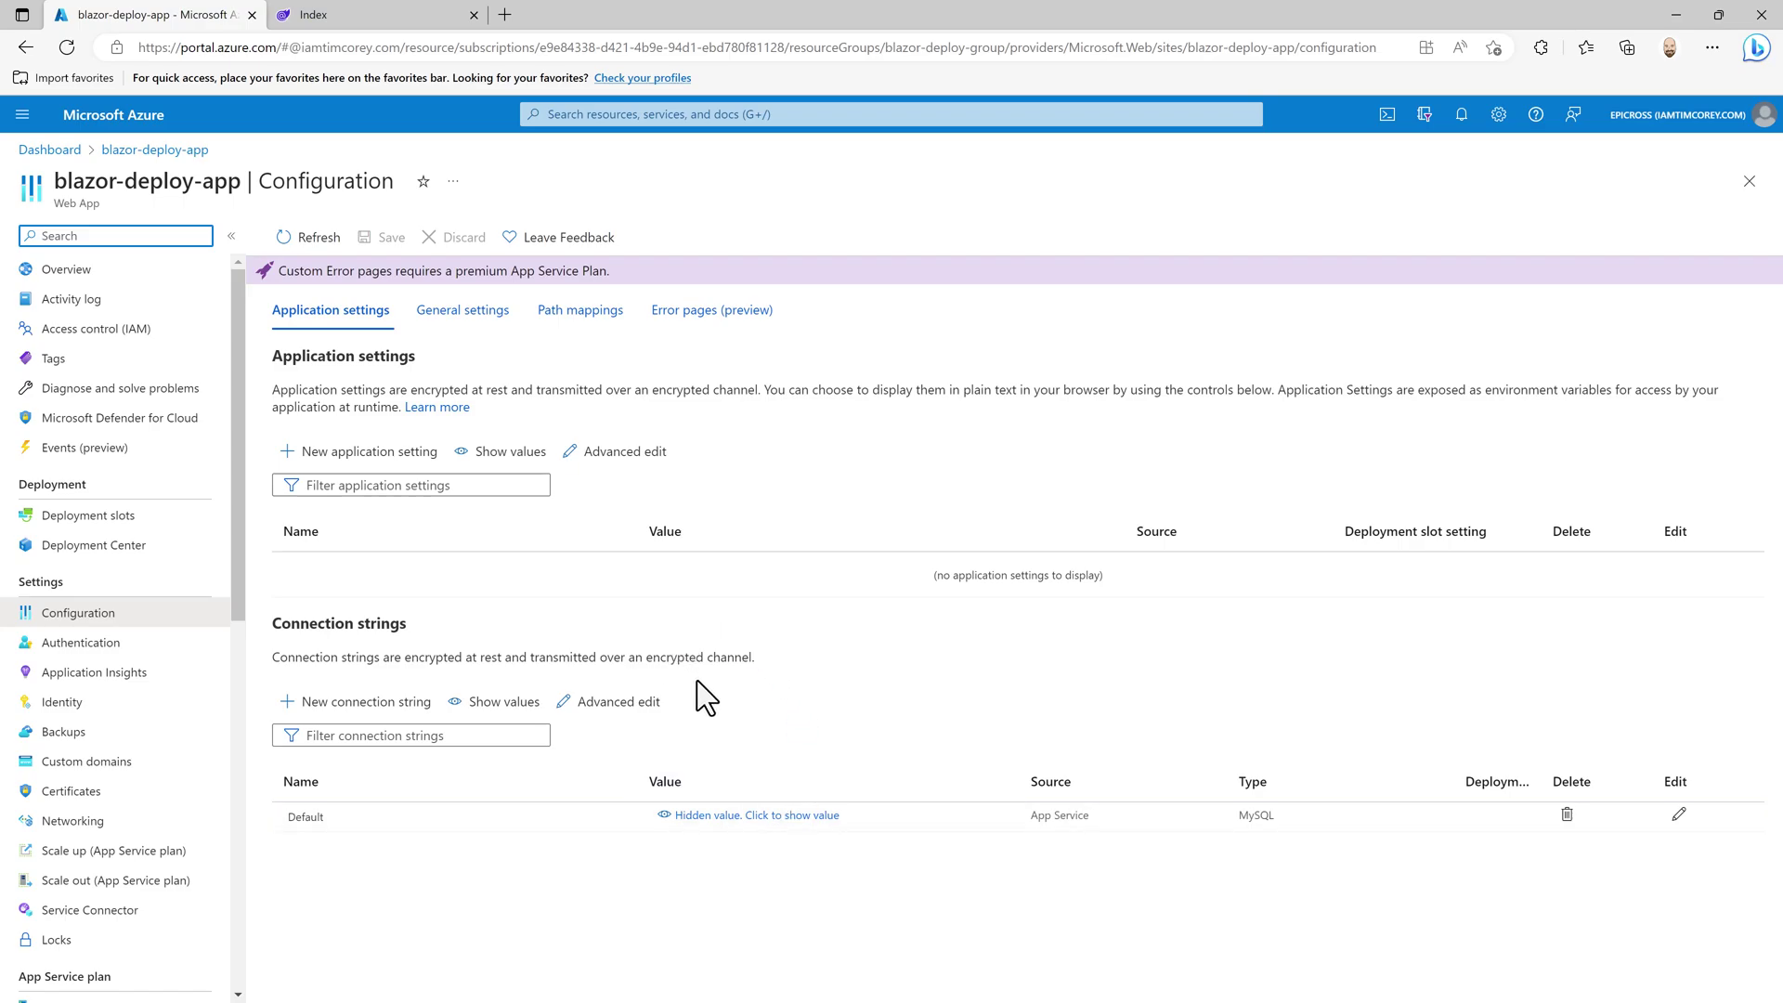
# Step: Maximize the GitHub window, open the blazor-deploy repository home, then drag the window aside
pyautogui.hotkey('alt', 'Tab')
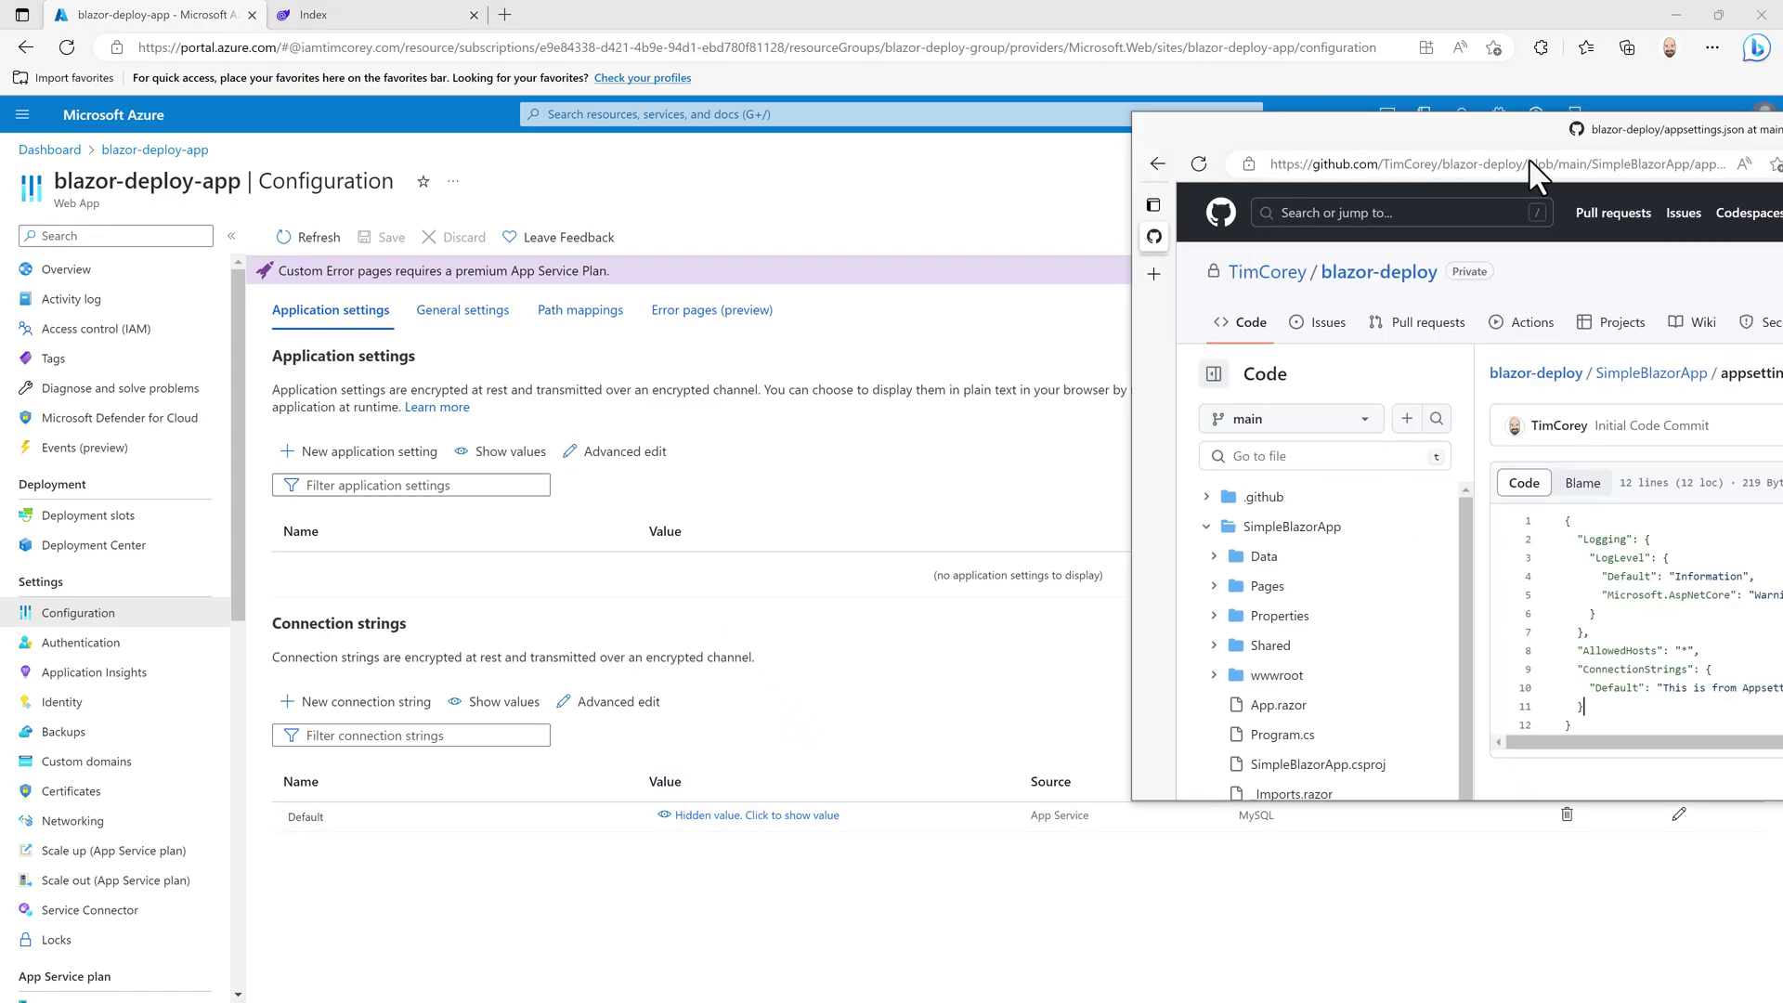
pyautogui.moveTo(1533, 139); pyautogui.dragTo(854, 6)
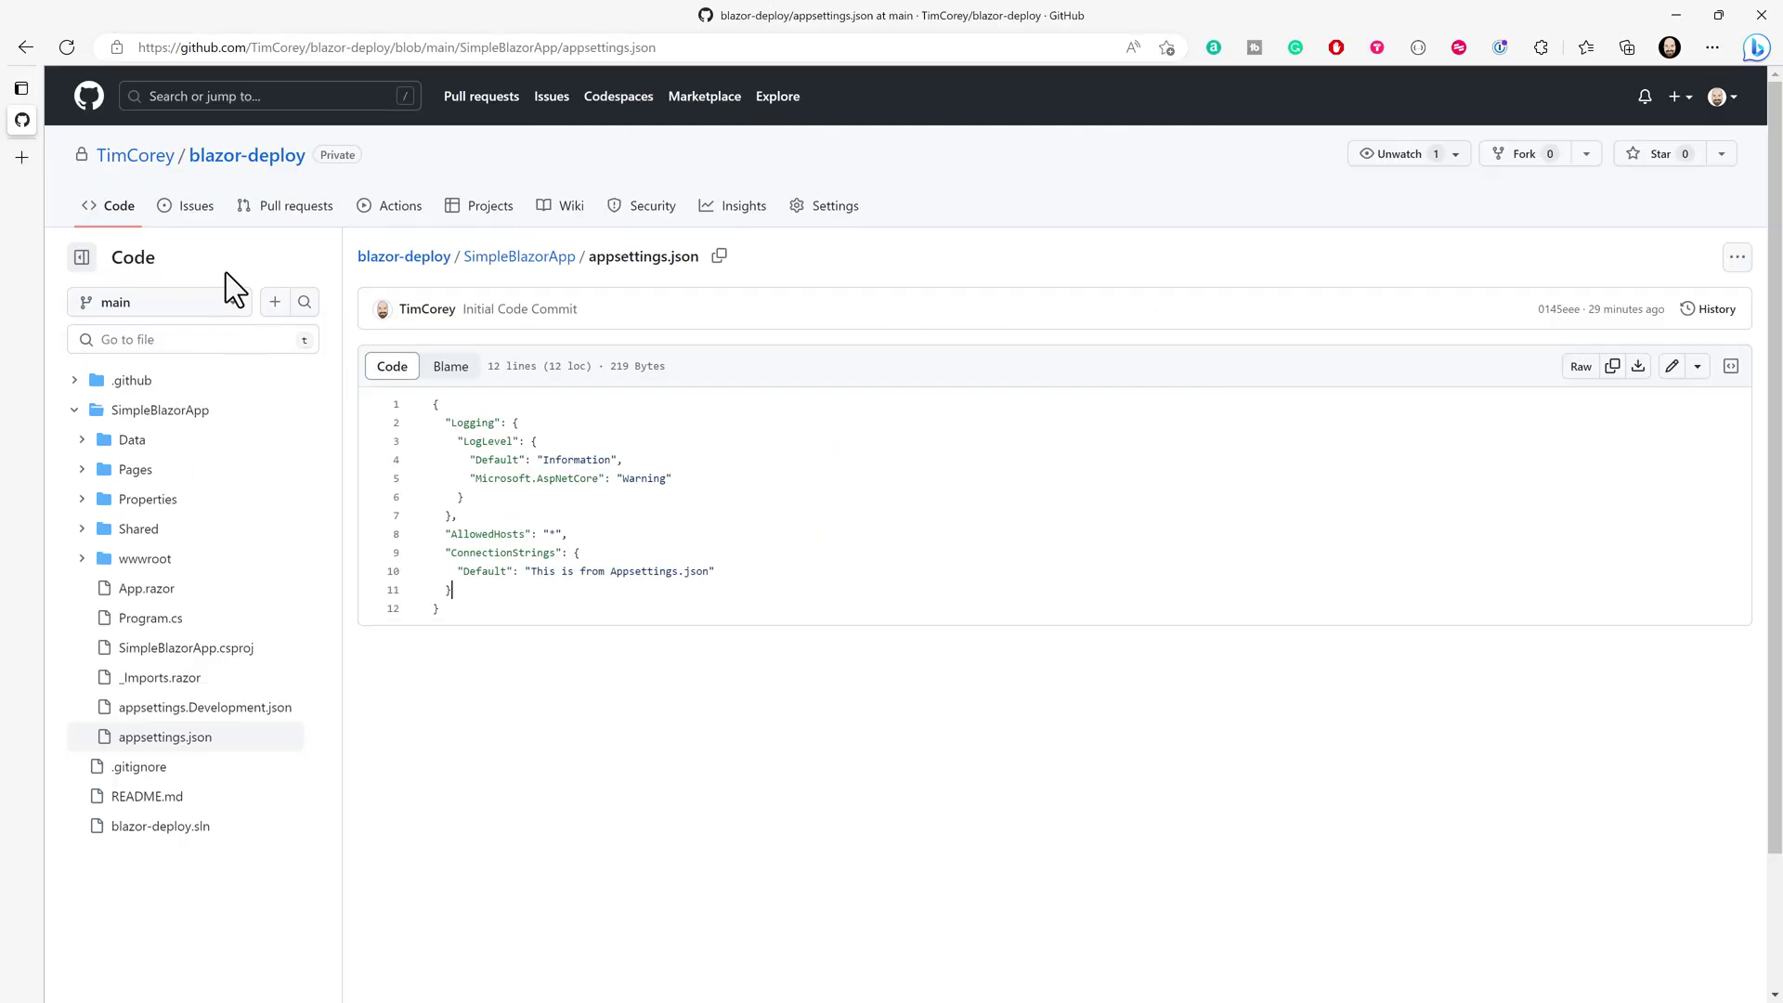
pyautogui.click(228, 158)
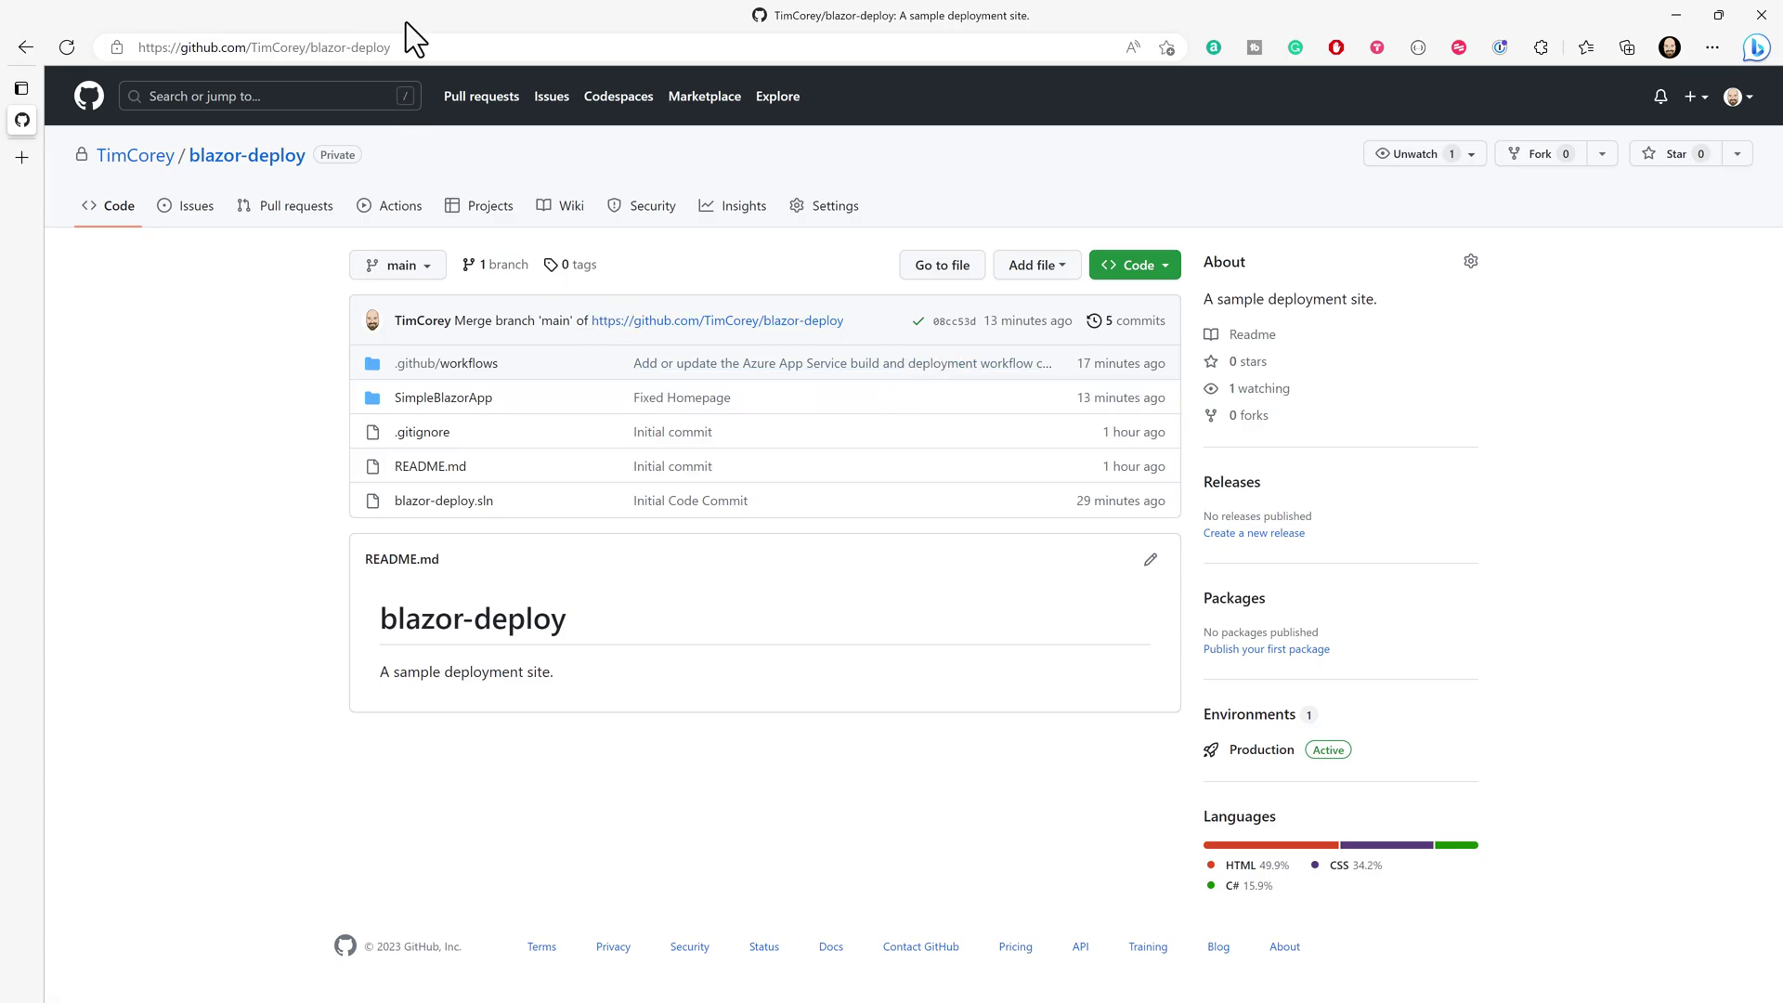
pyautogui.moveTo(406, 23); pyautogui.dragTo(1782, 209)
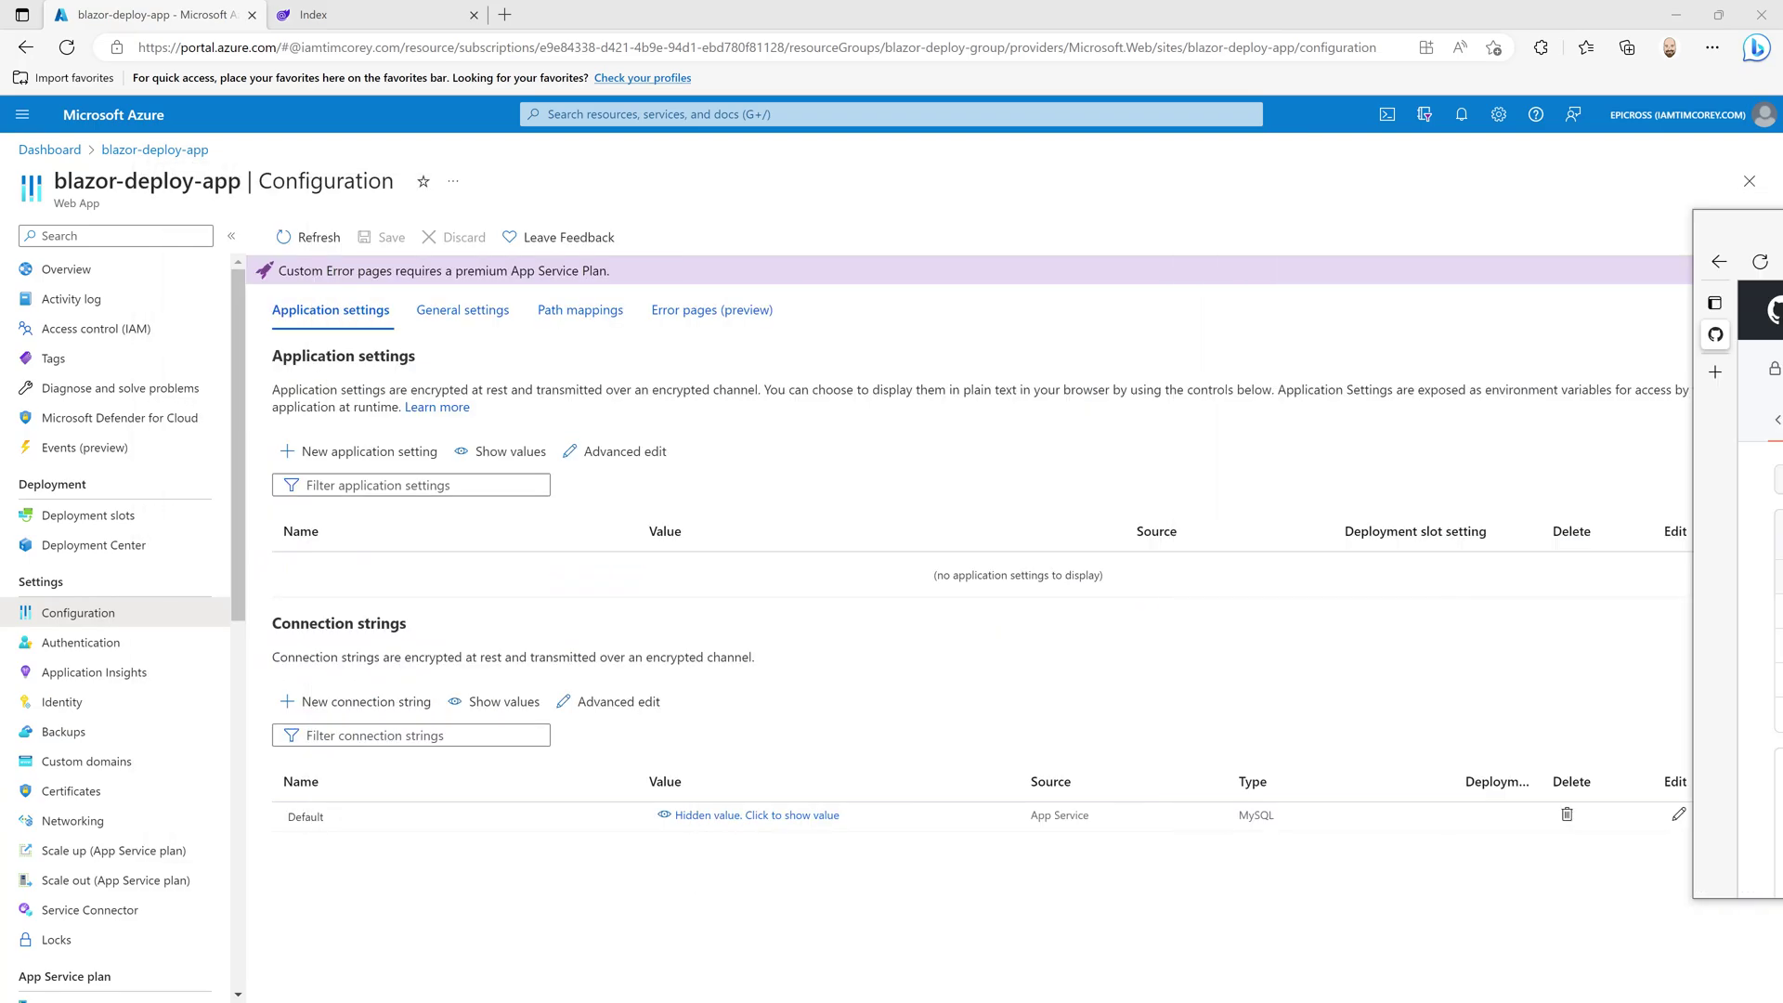
# Step: Dismiss the GitHub window and glance at the live site's connection string
pyautogui.click(1645, 279)
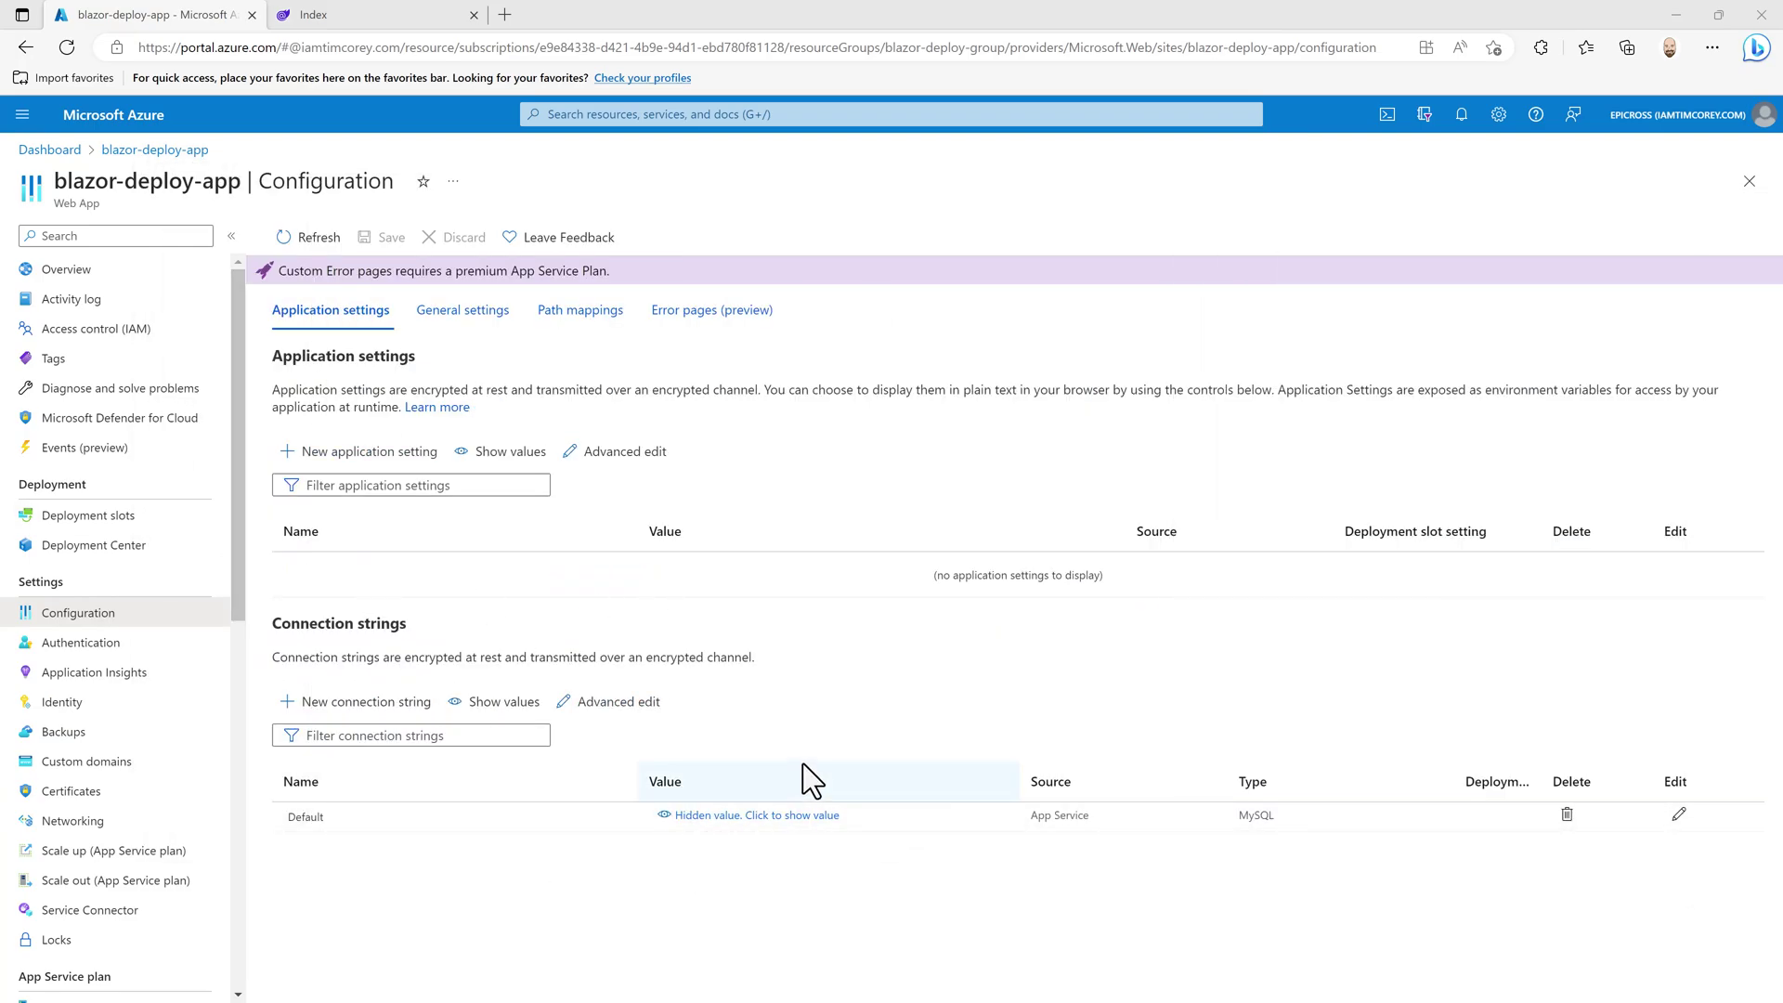
pyautogui.click(394, 24)
pyautogui.click(827, 265)
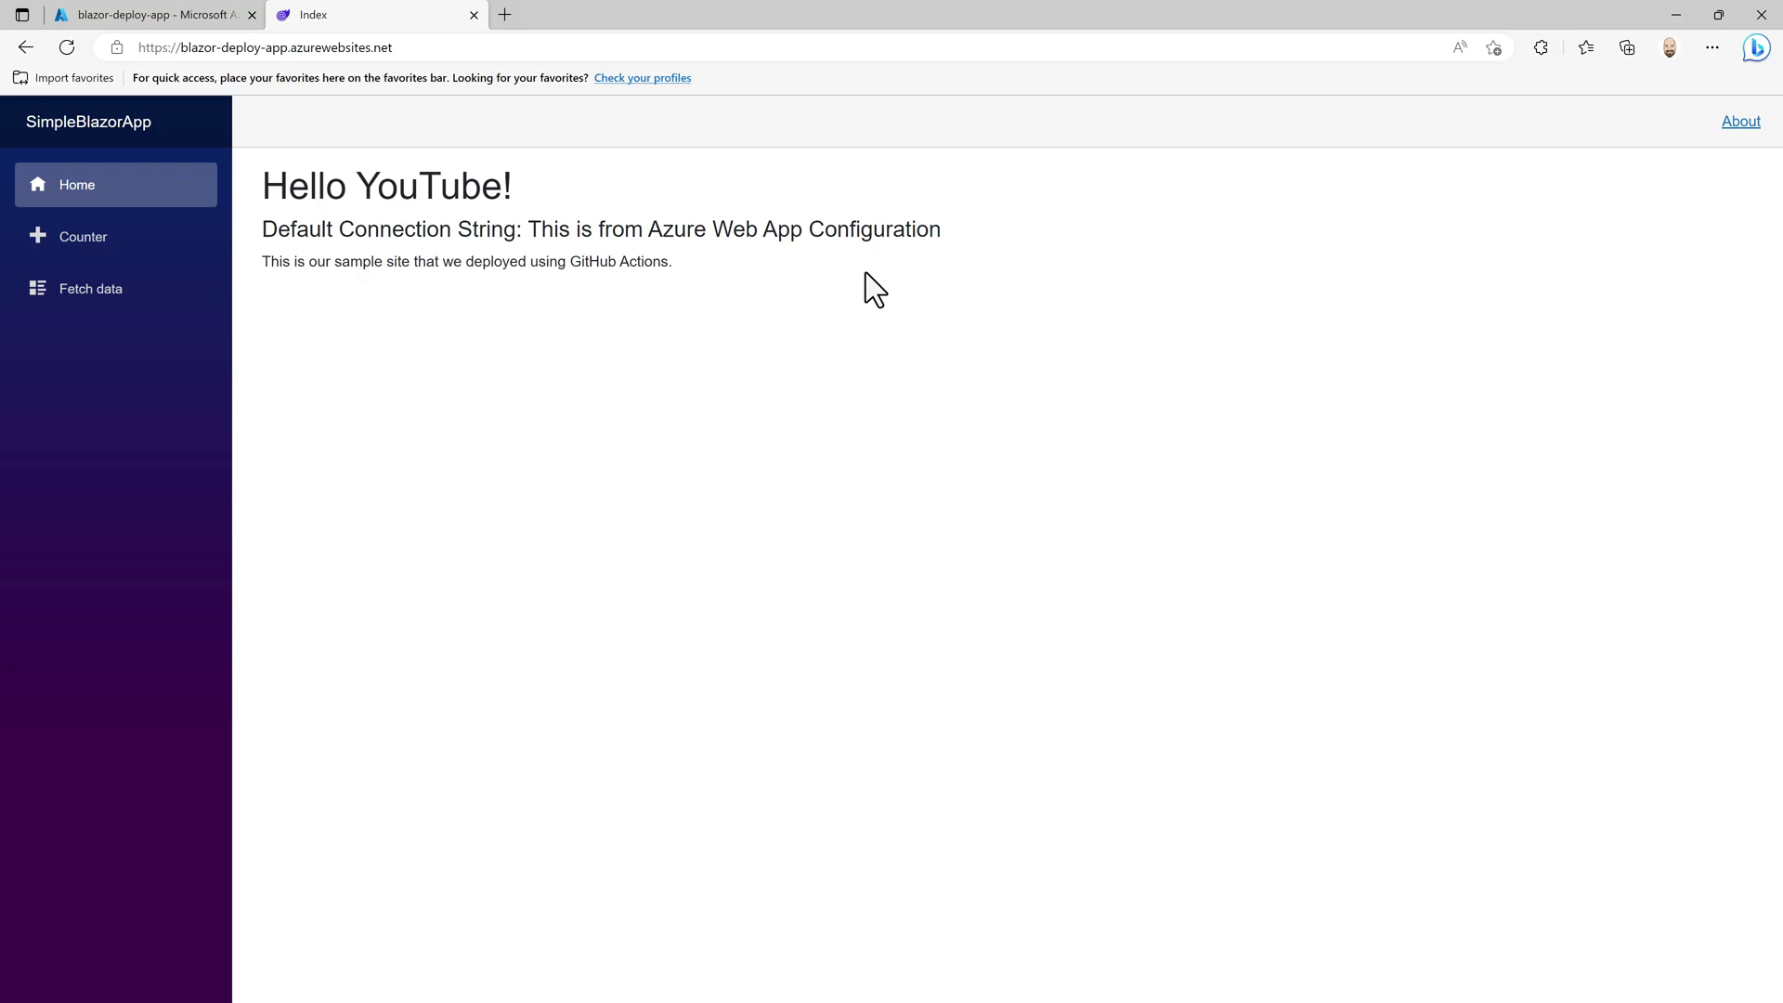
# Step: Review Application settings on the Azure Configuration page, then return to the live site
pyautogui.click(171, 19)
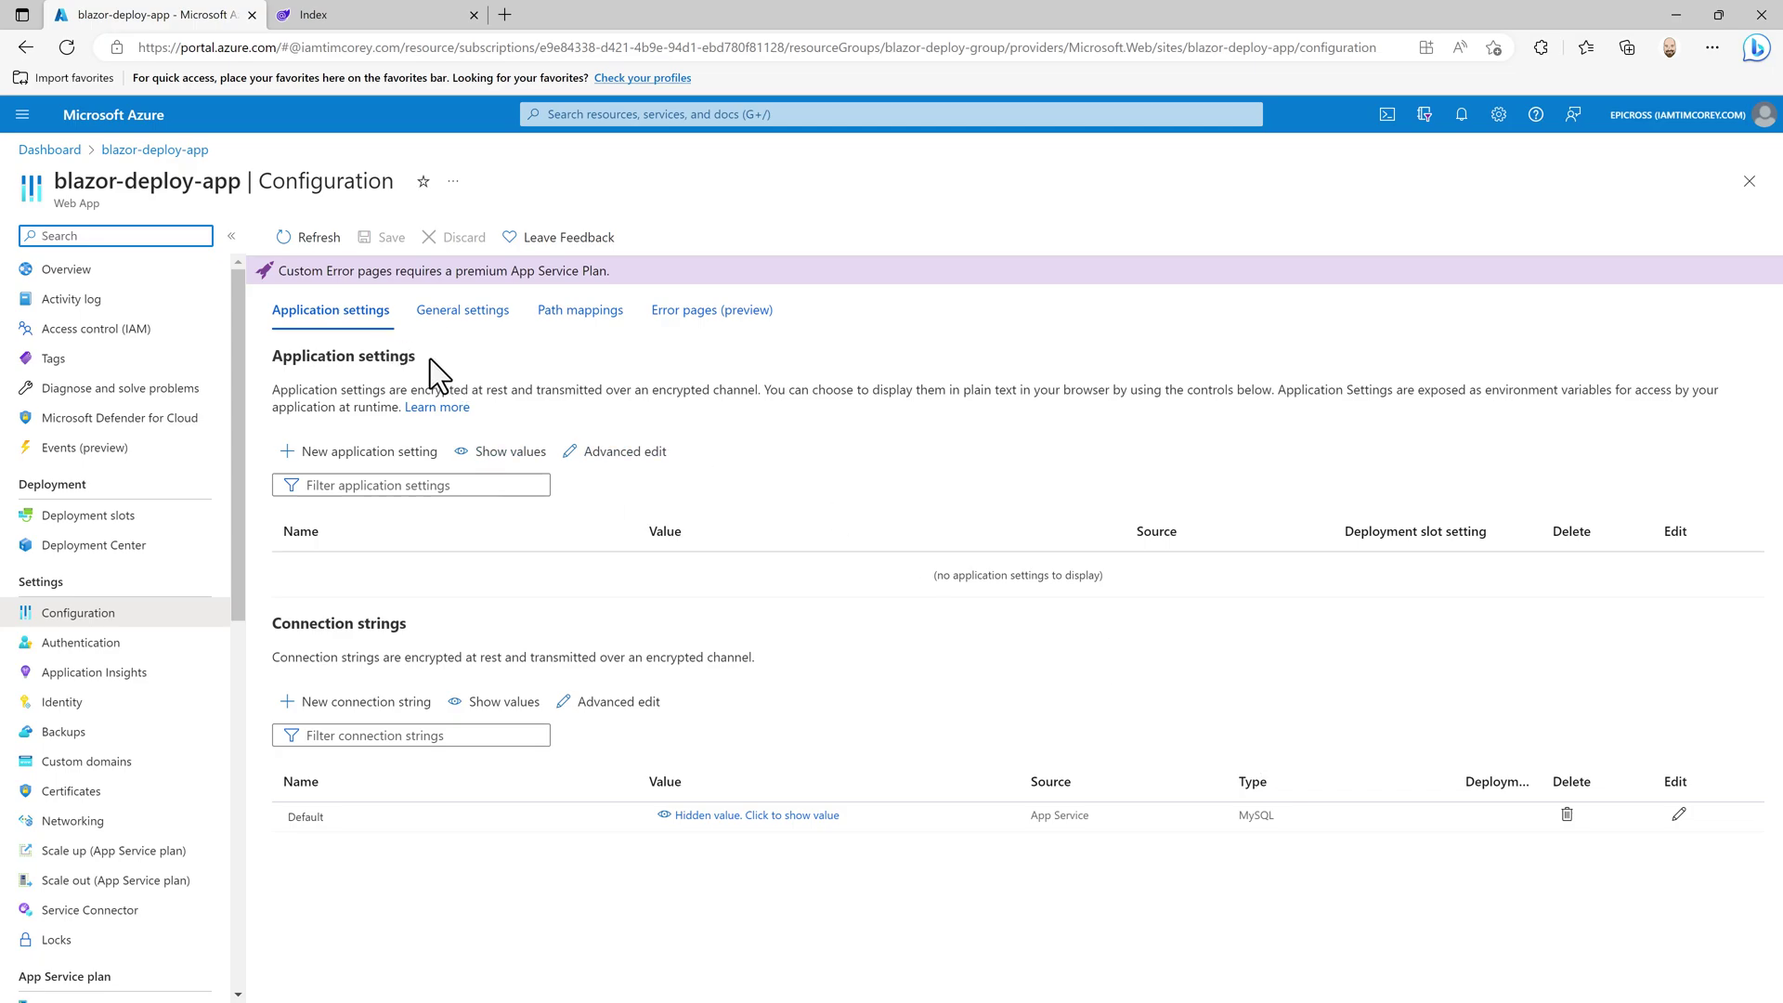
pyautogui.moveTo(418, 357); pyautogui.dragTo(272, 363)
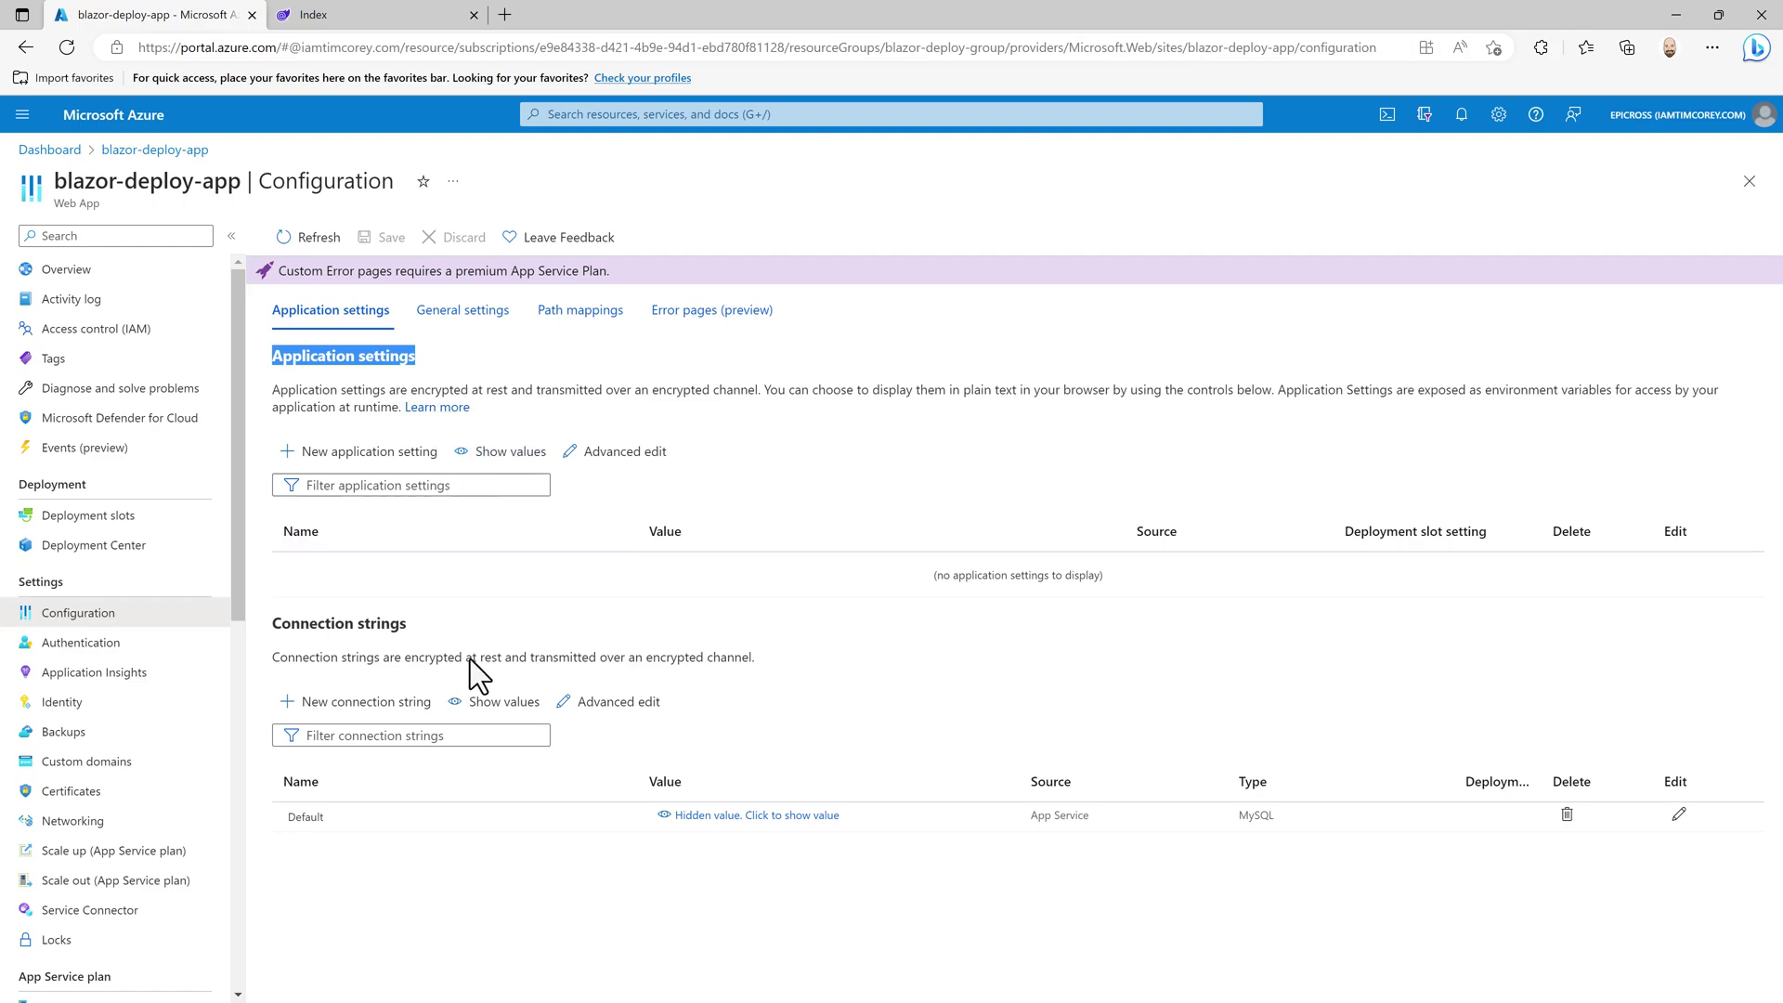
pyautogui.click(828, 392)
pyautogui.click(609, 332)
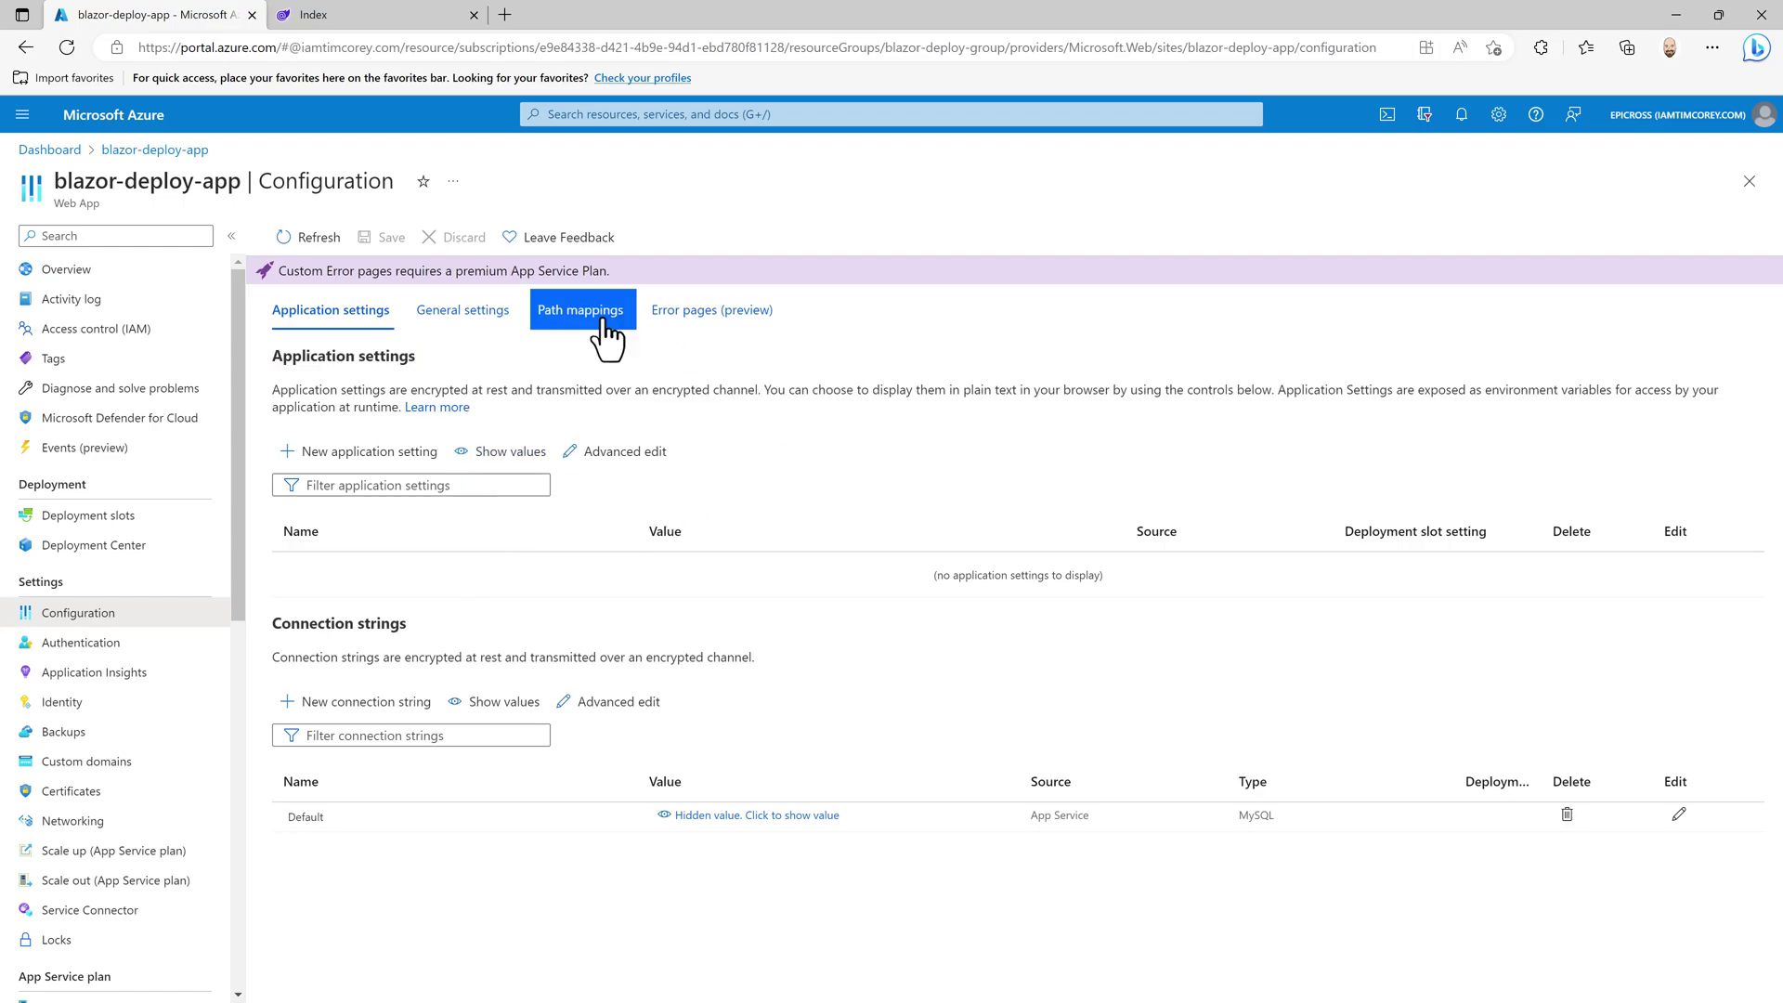
pyautogui.click(369, 16)
pyautogui.moveTo(581, 230); pyautogui.dragTo(942, 232)
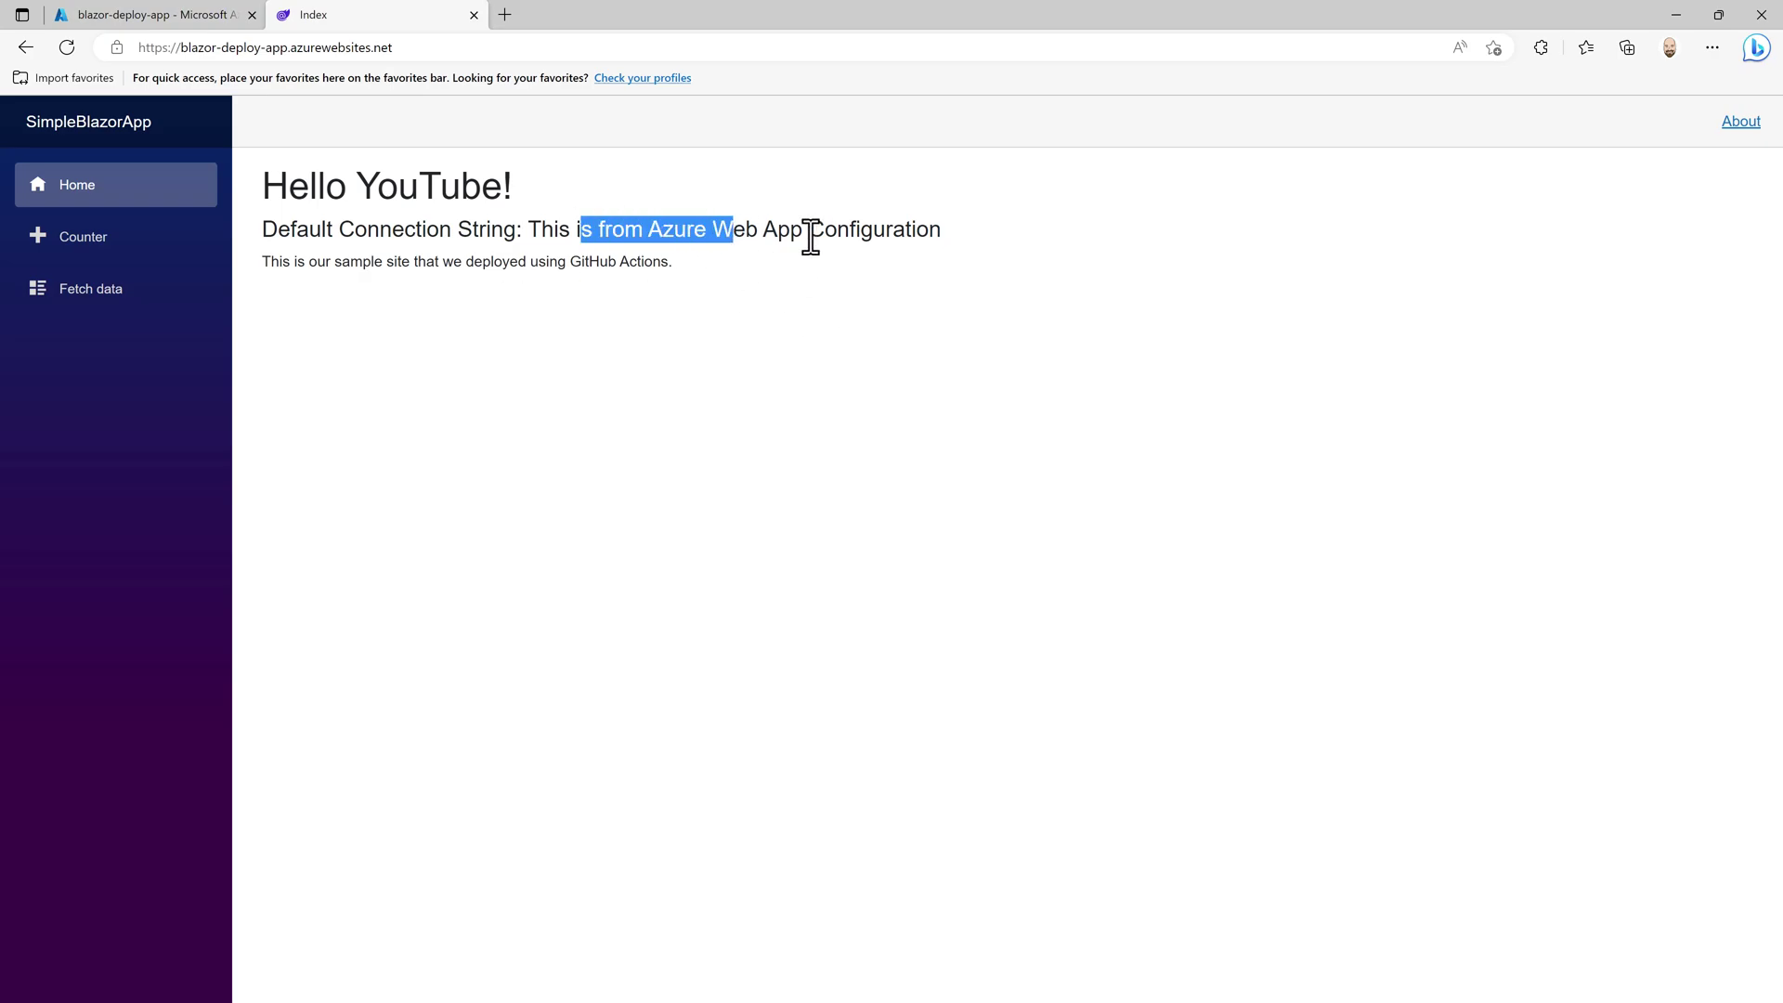
pyautogui.click(952, 430)
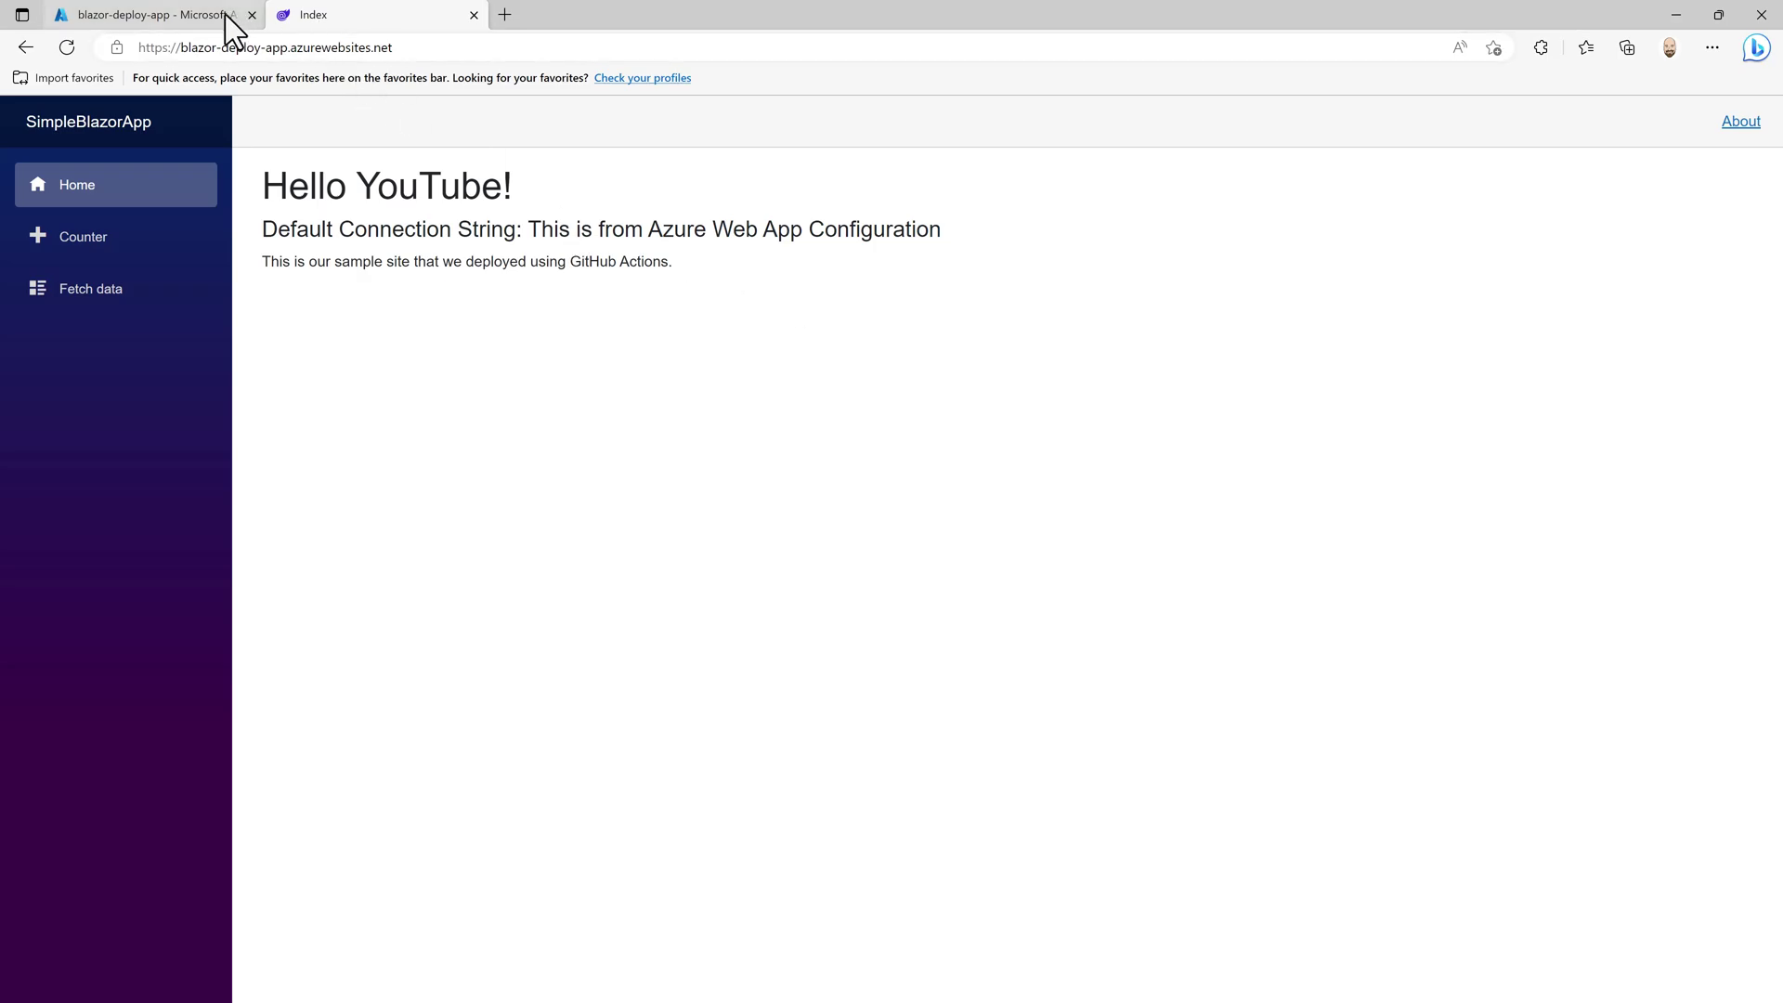
pyautogui.click(176, 16)
pyautogui.click(373, 21)
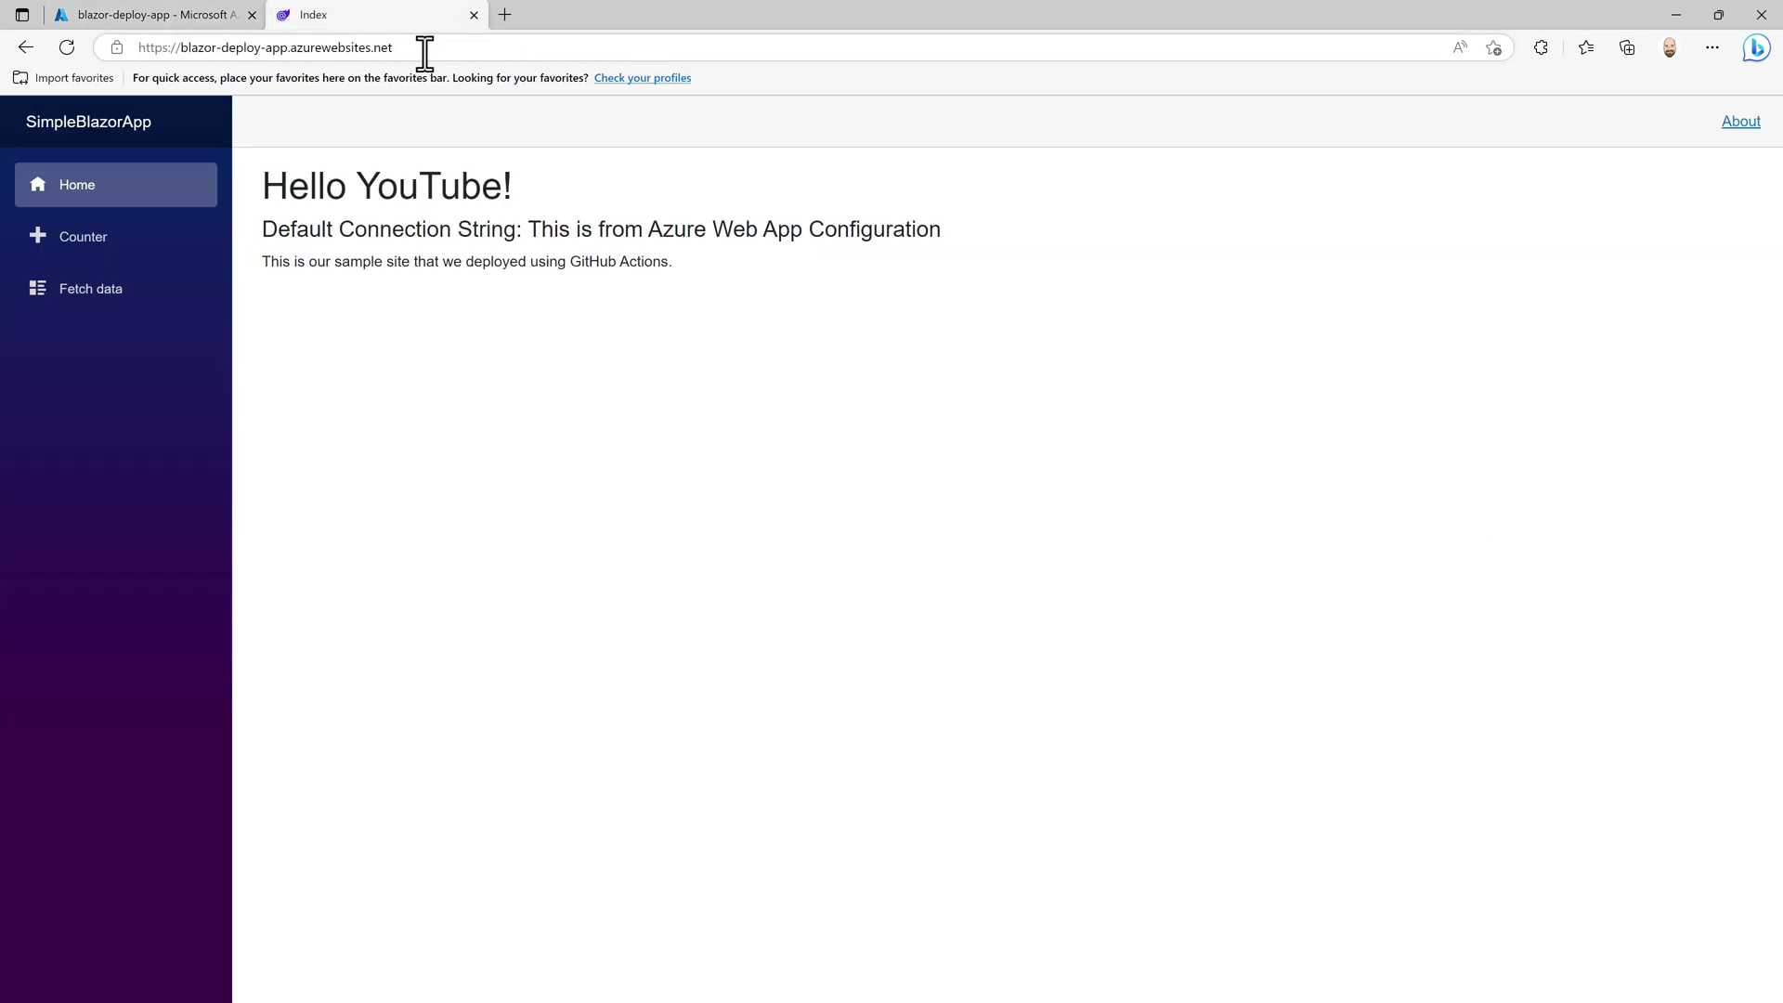
pyautogui.moveTo(425, 48); pyautogui.dragTo(181, 49)
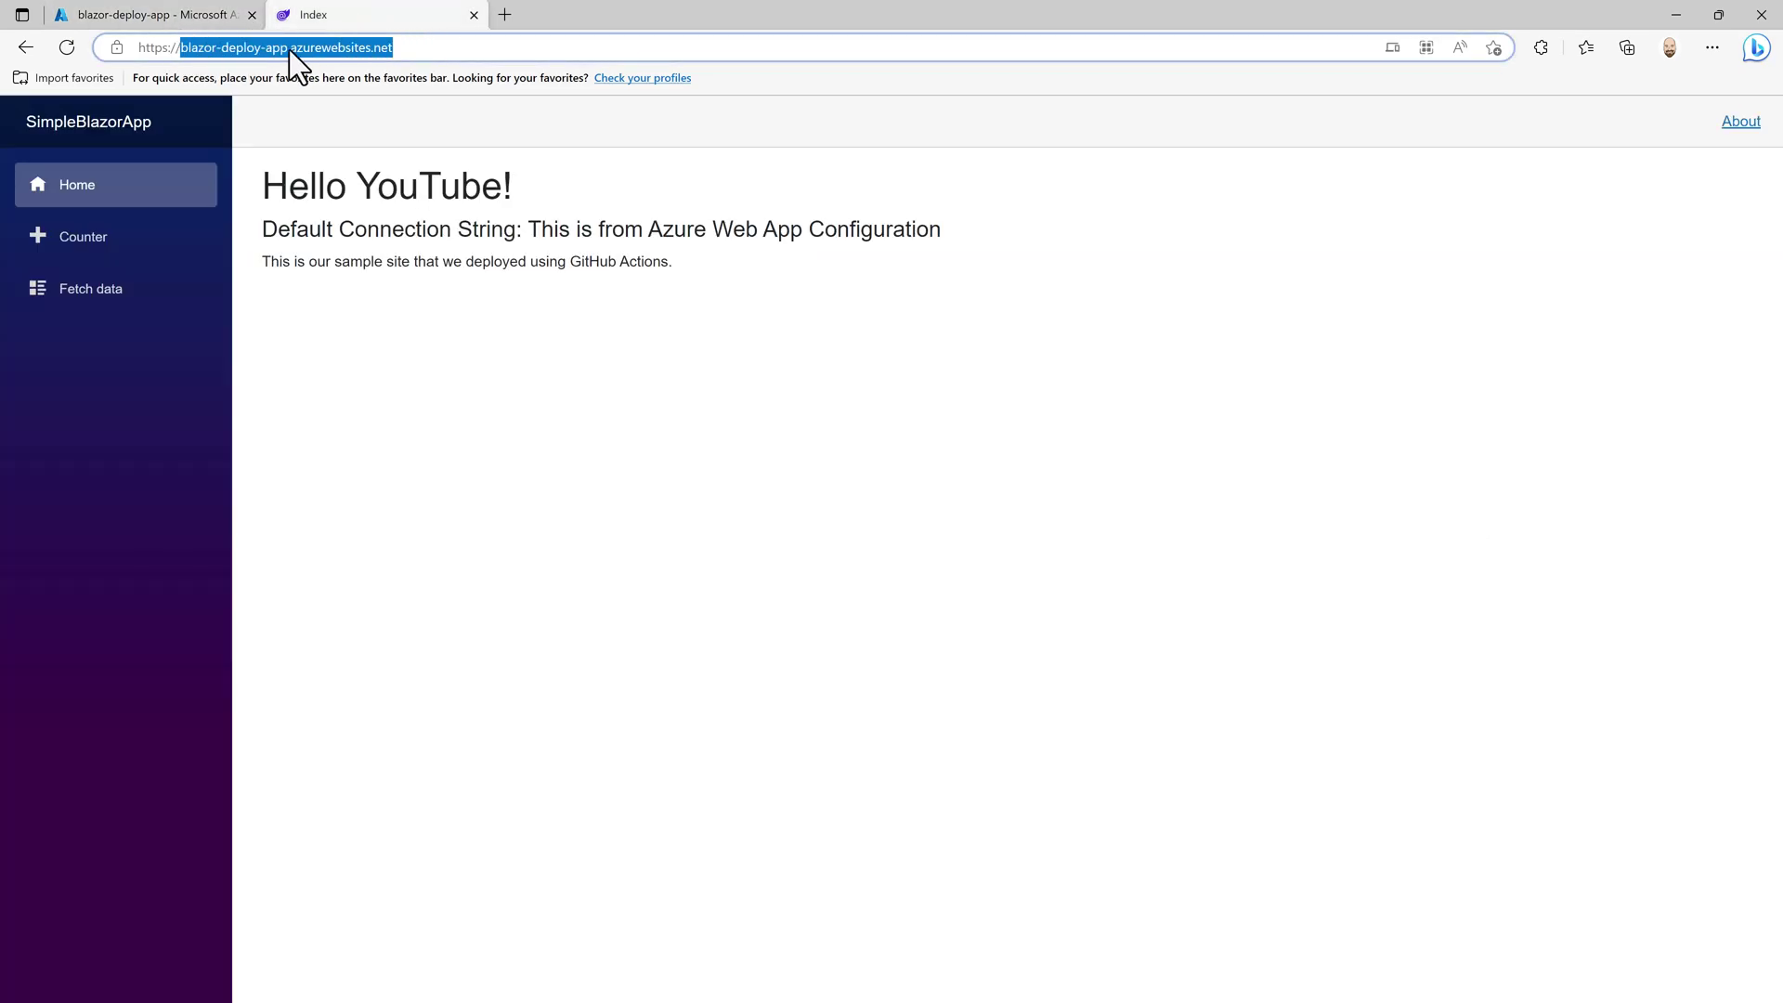
pyautogui.click(585, 445)
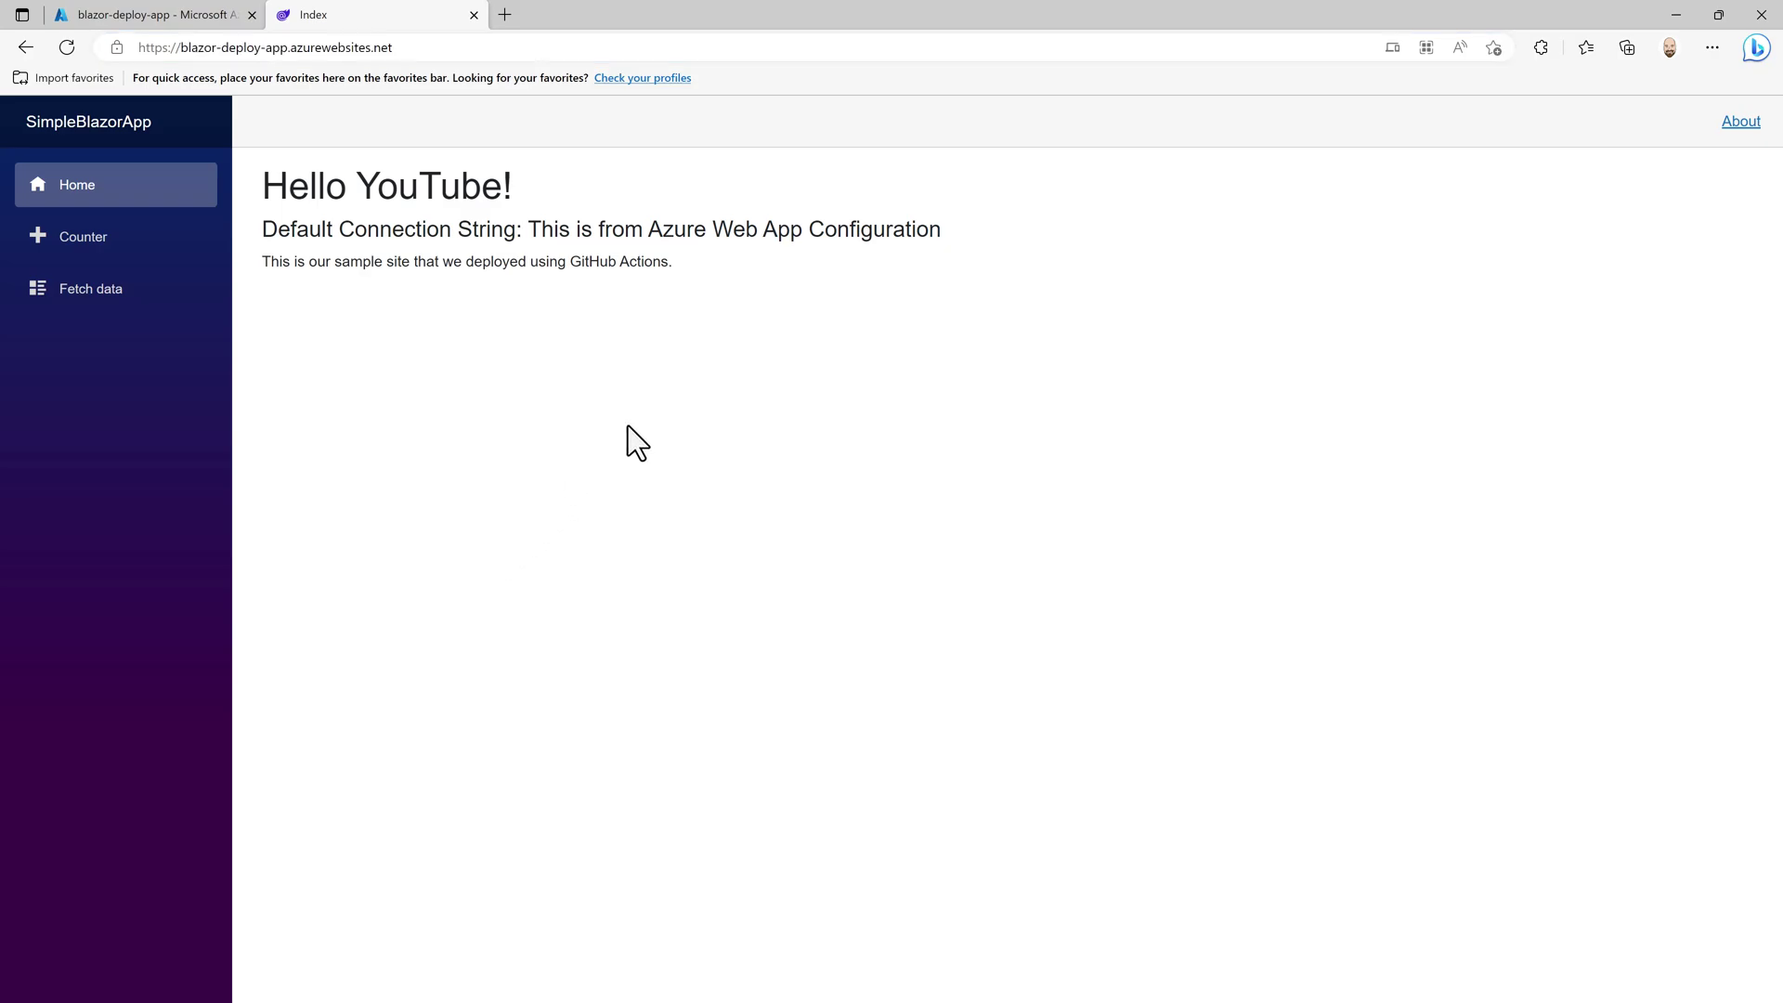